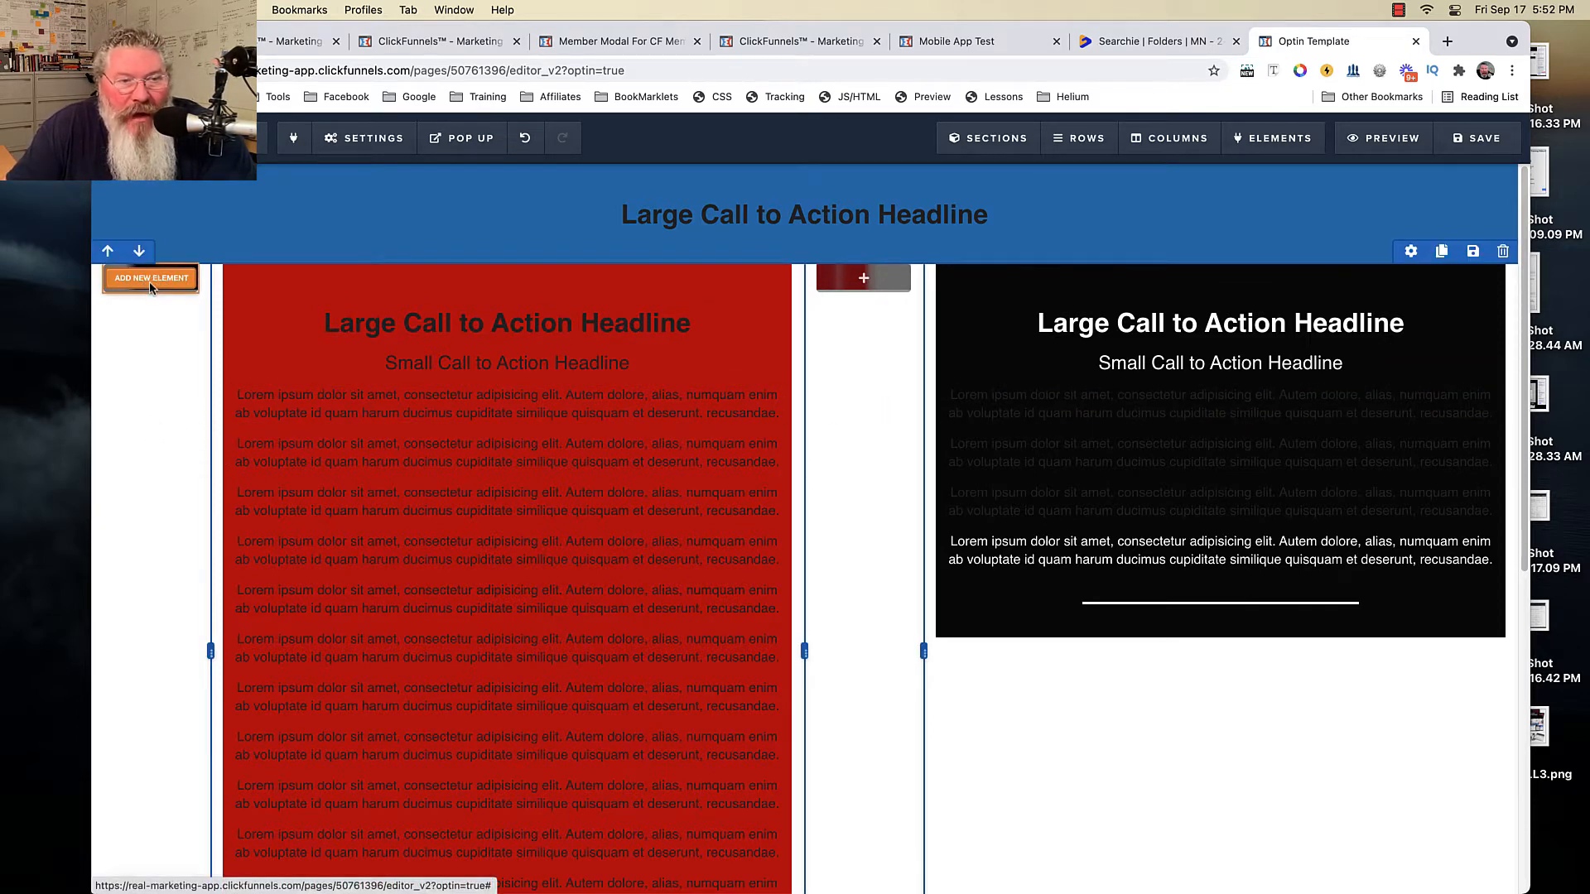
Examine how the red and black columns and the narrow spacer columns differ in height within the row.
scroll(156, 409, "down", 8)
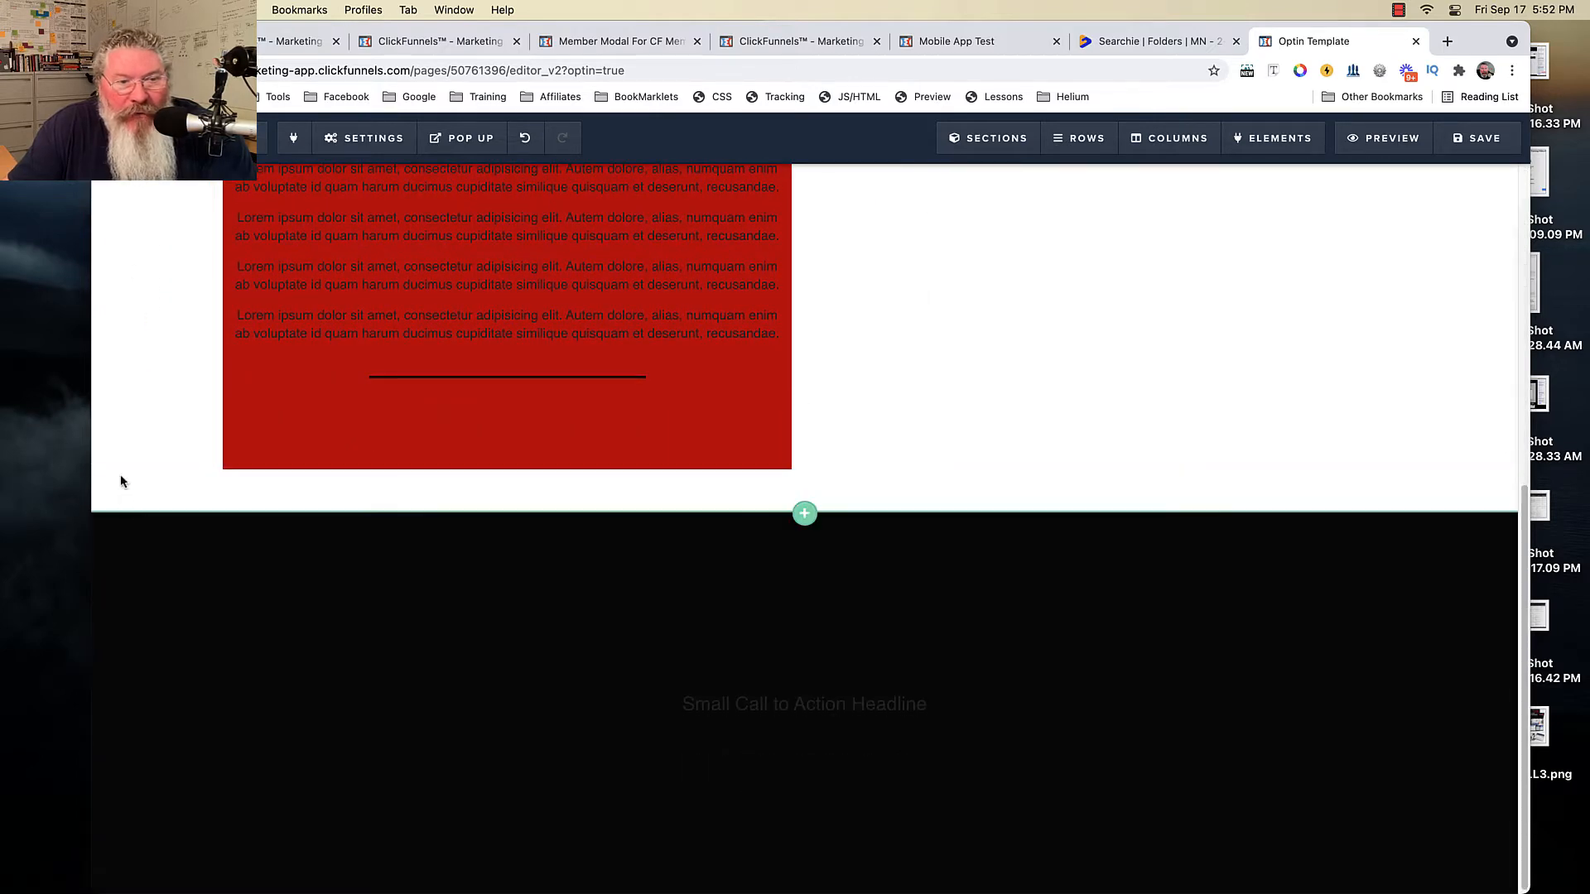
scroll(107, 253, "up", 6)
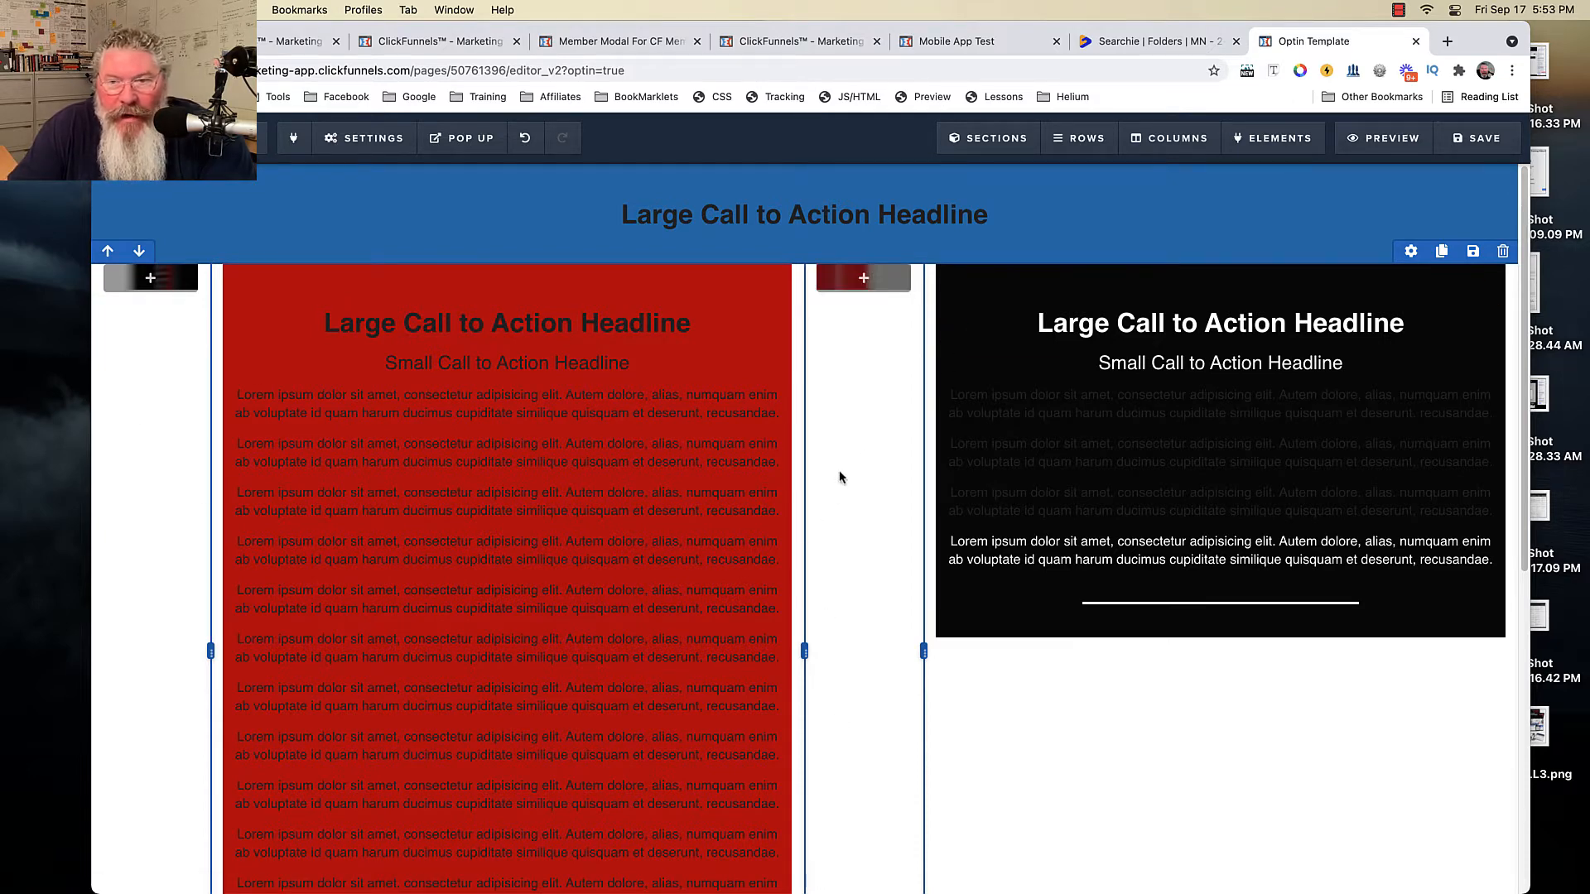
scroll(839, 477, "down", 3)
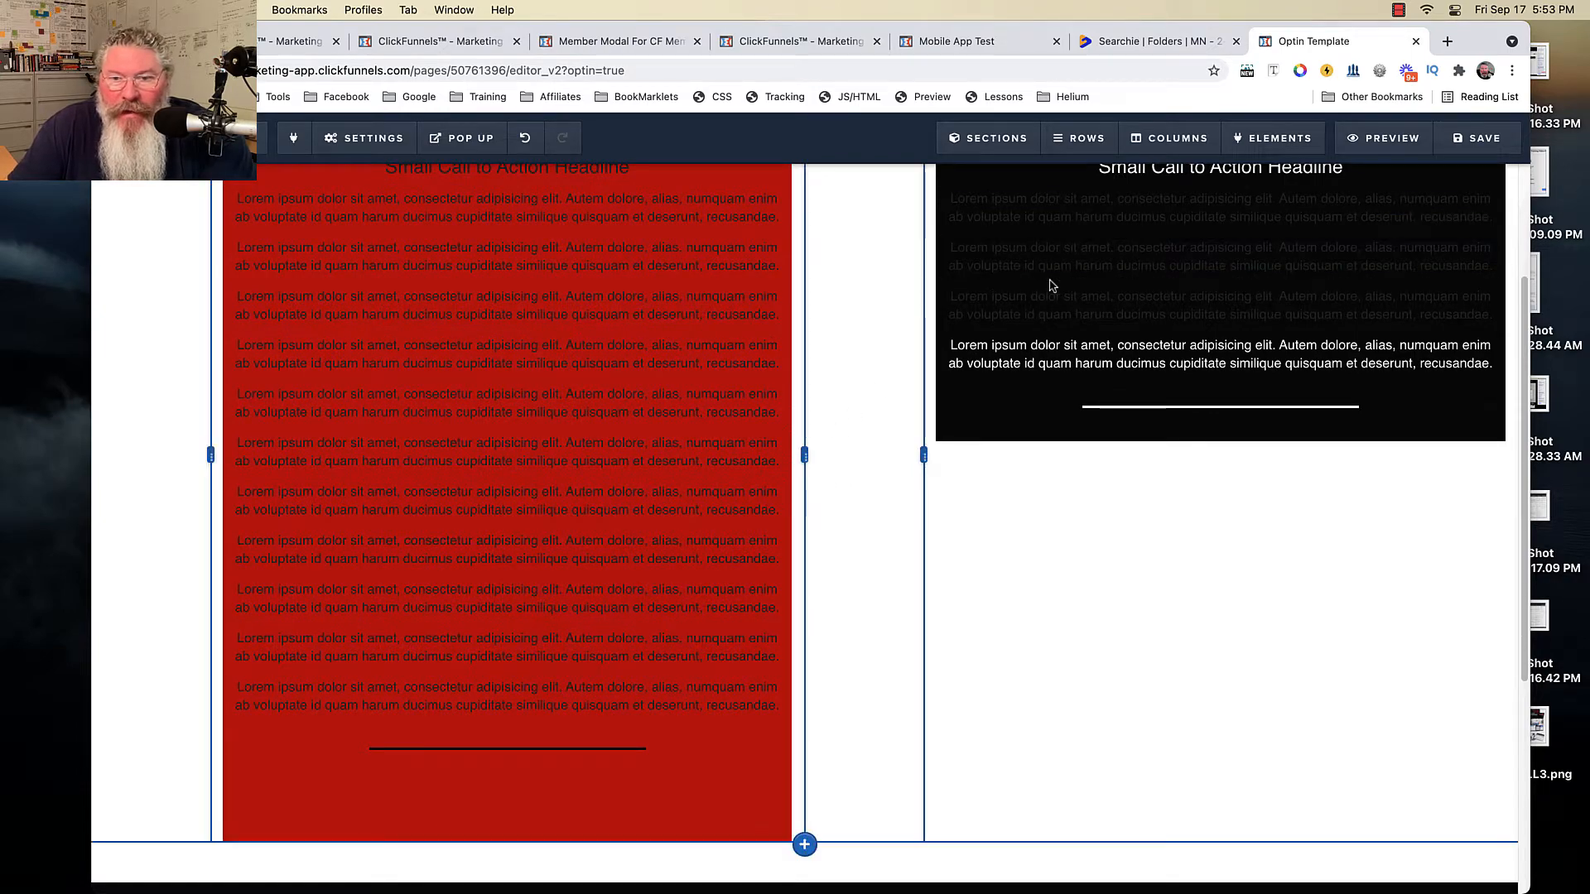
scroll(1030, 312, "down", 1)
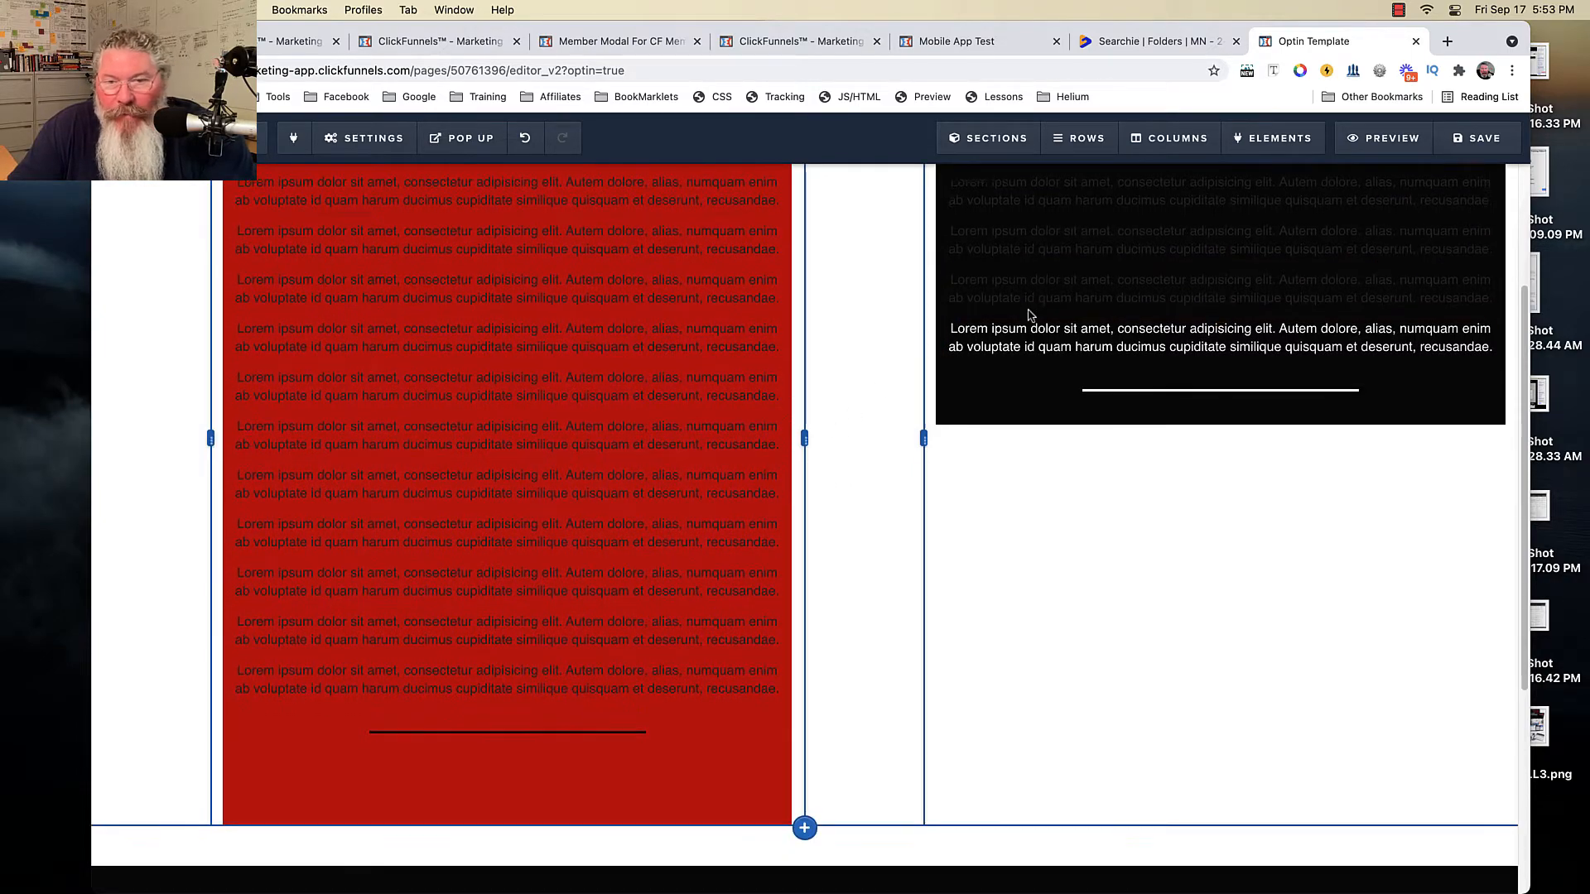
scroll(841, 266, "down", 2)
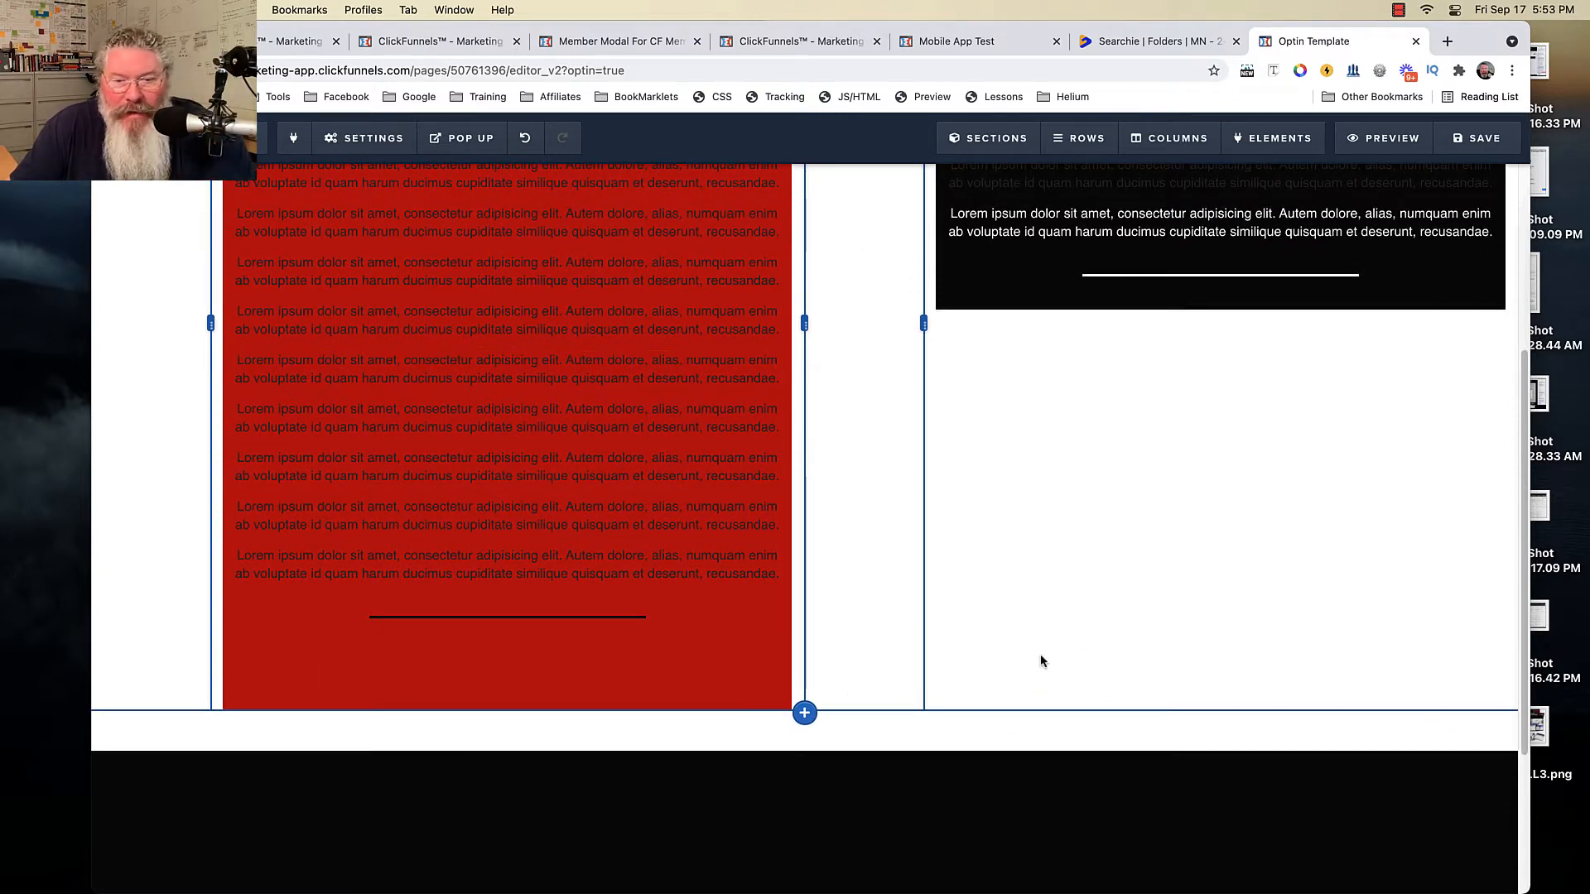
scroll(827, 446, "up", 3)
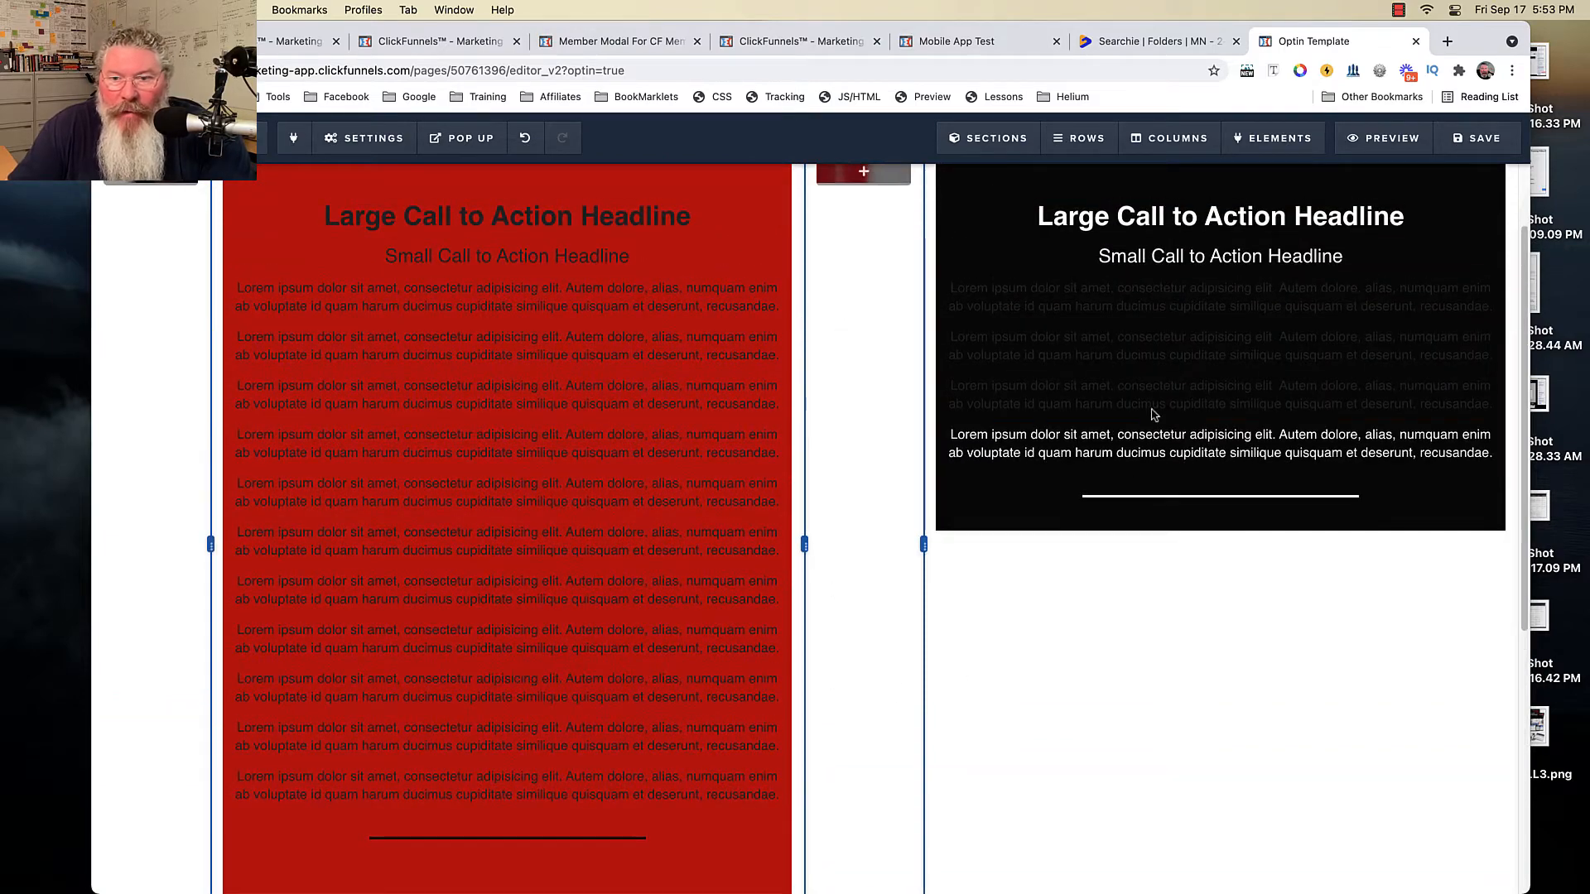
scroll(1051, 526, "down", 2)
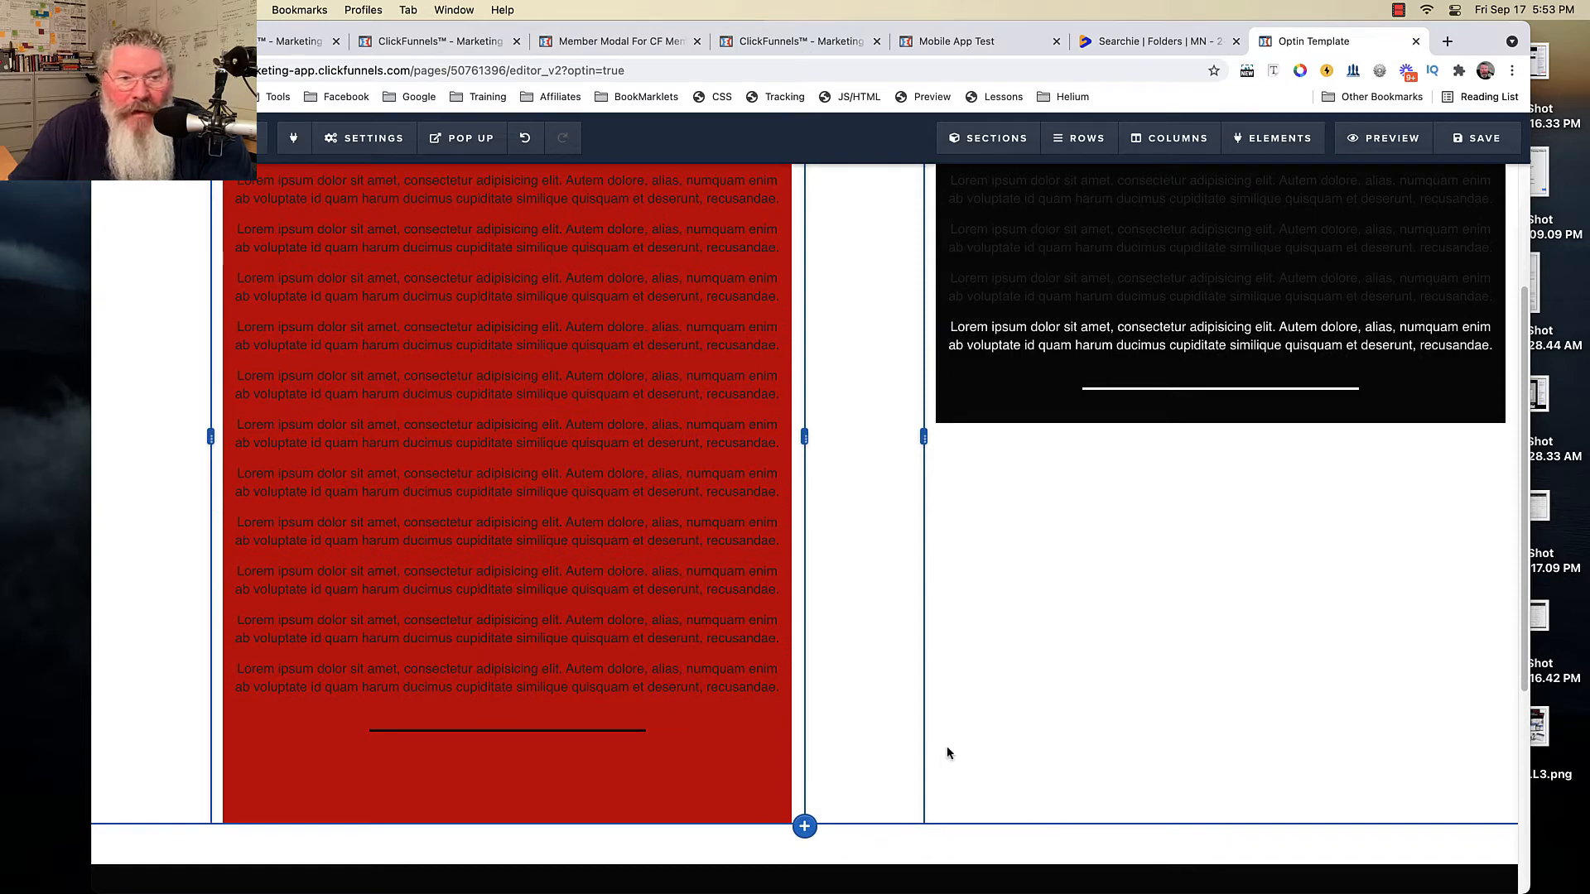
scroll(853, 725, "up", 3)
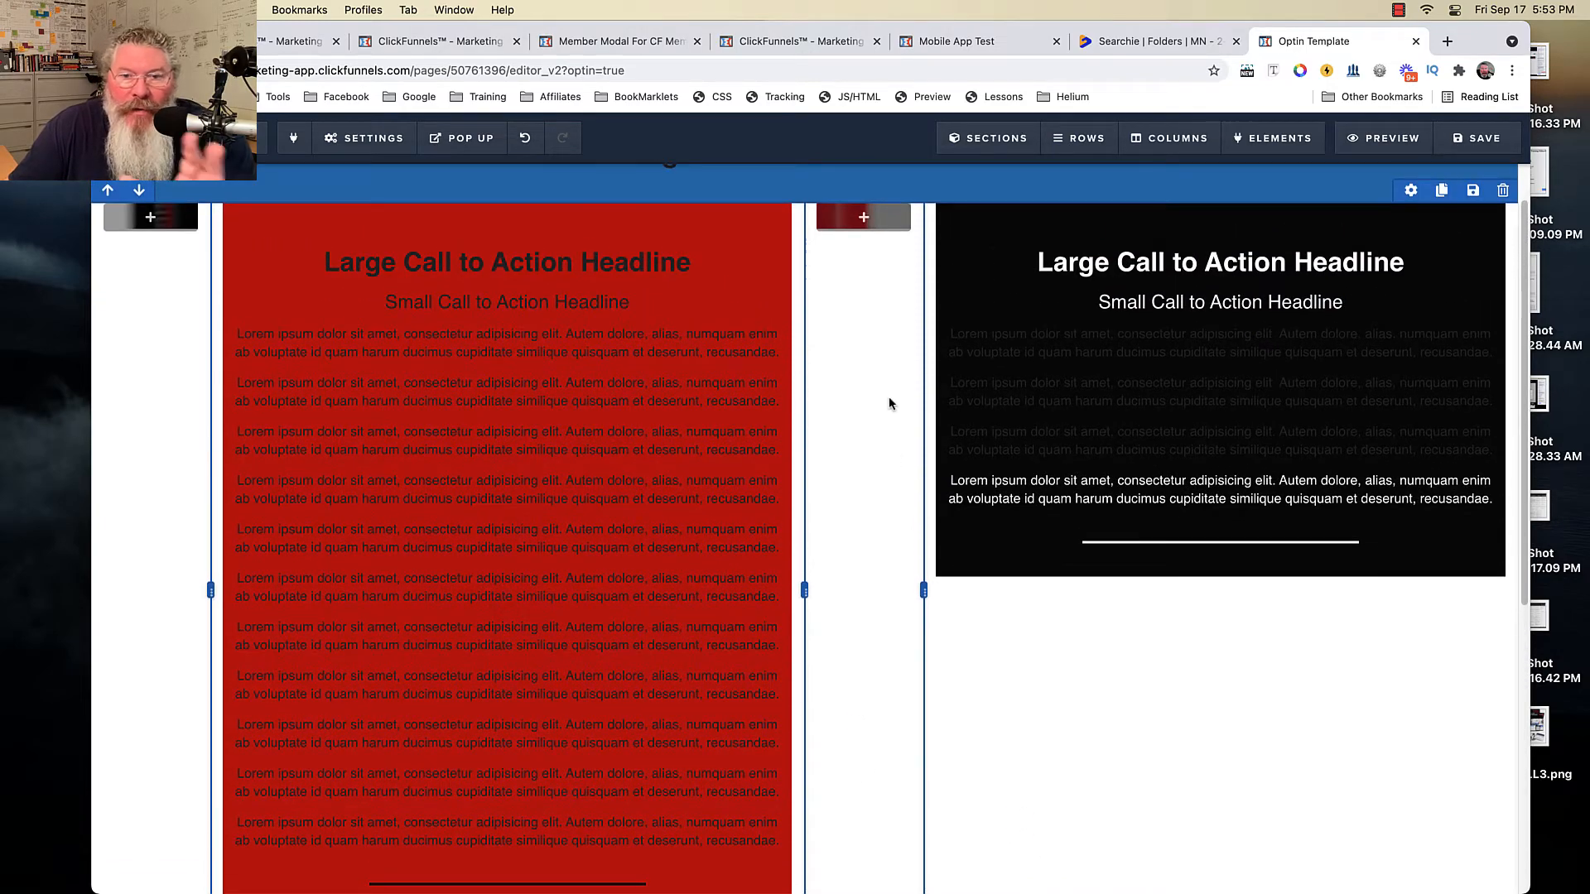
Add a headline element to the narrow column between the red and black columns and clear its text.
left_click(865, 220)
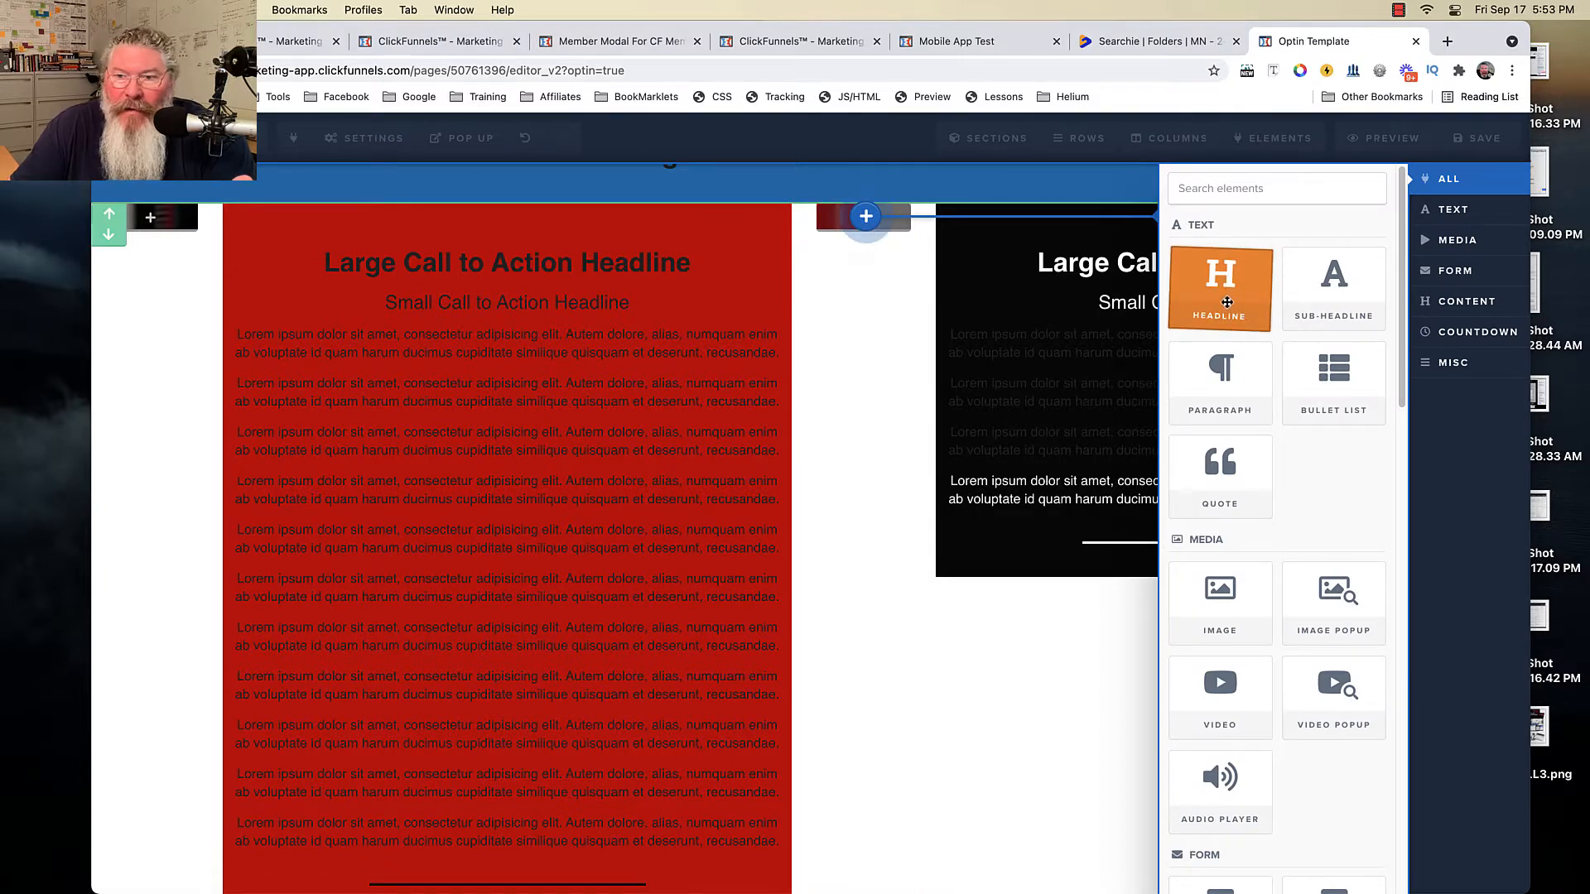
left_click(1237, 309)
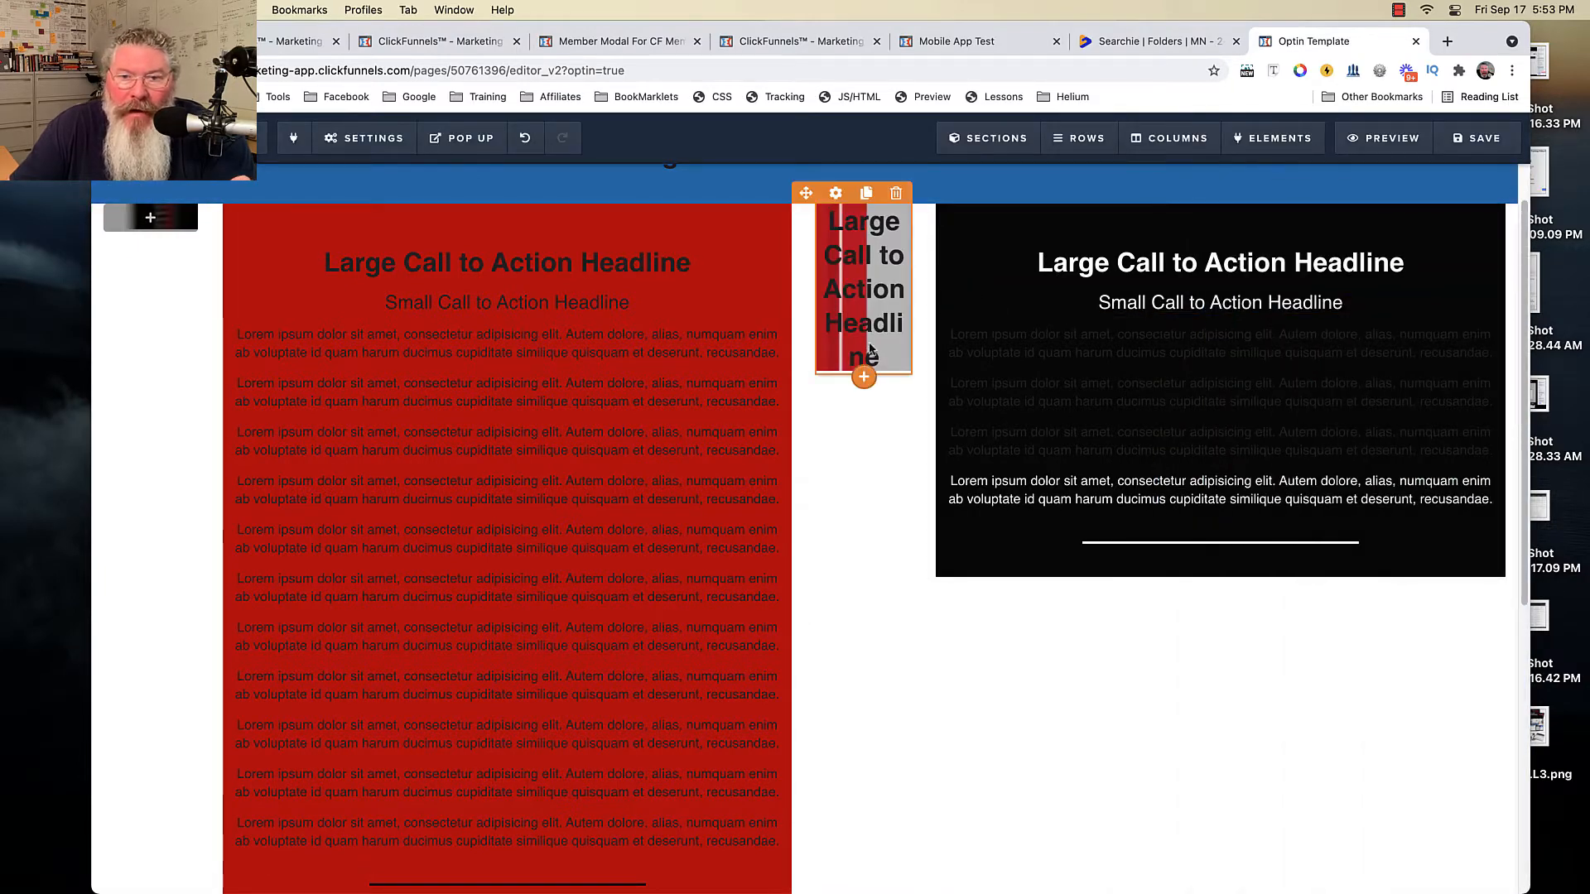
left_click(882, 364)
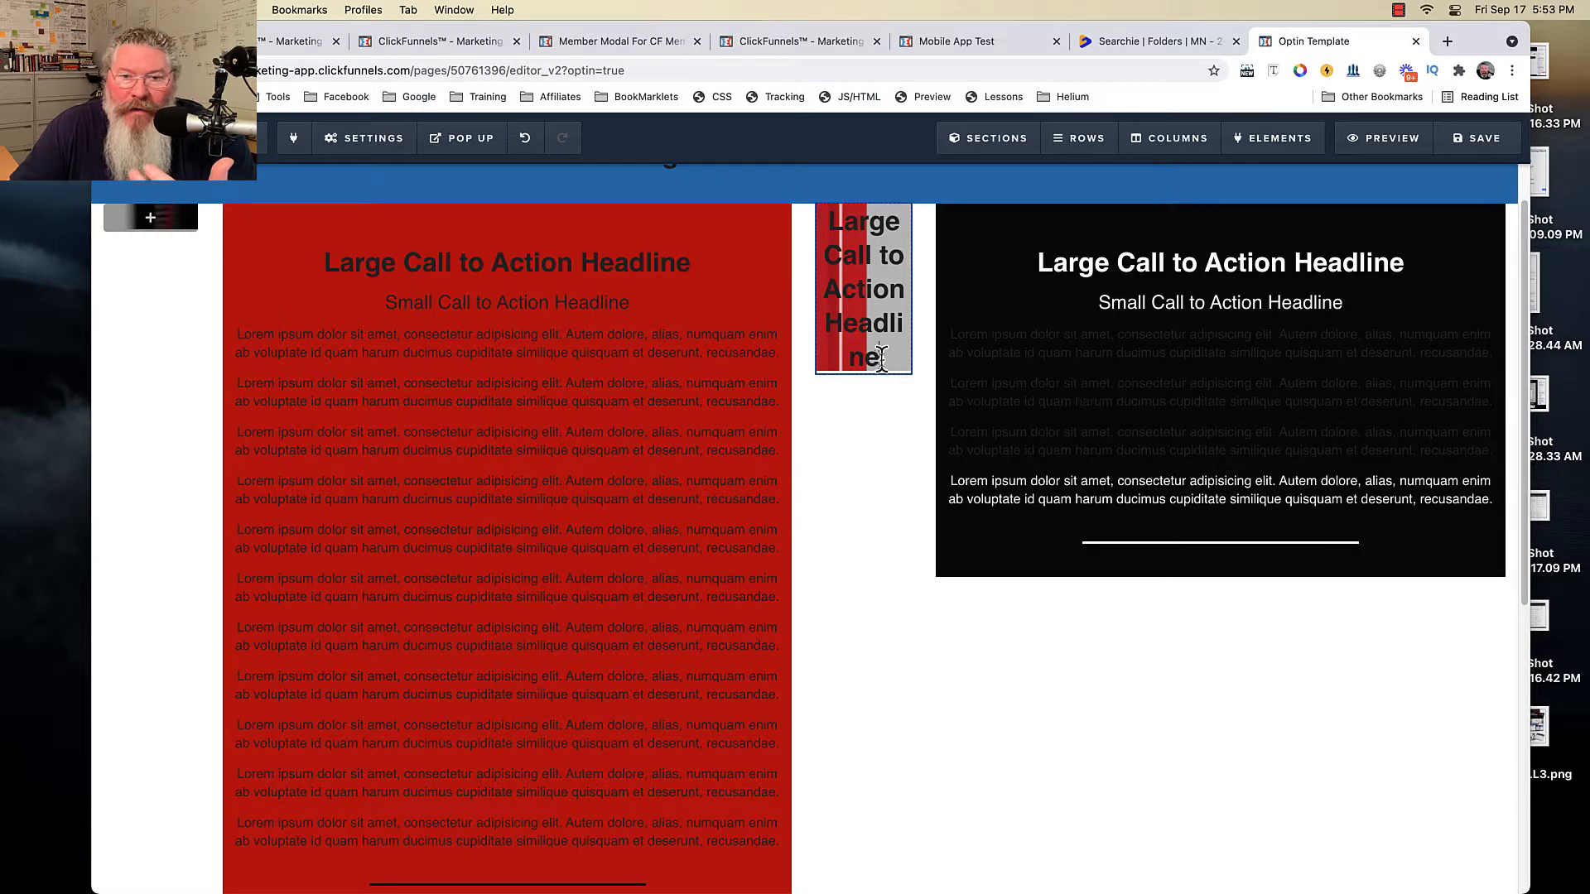
left_click_drag(882, 359, 834, 230)
key("BackSpace")
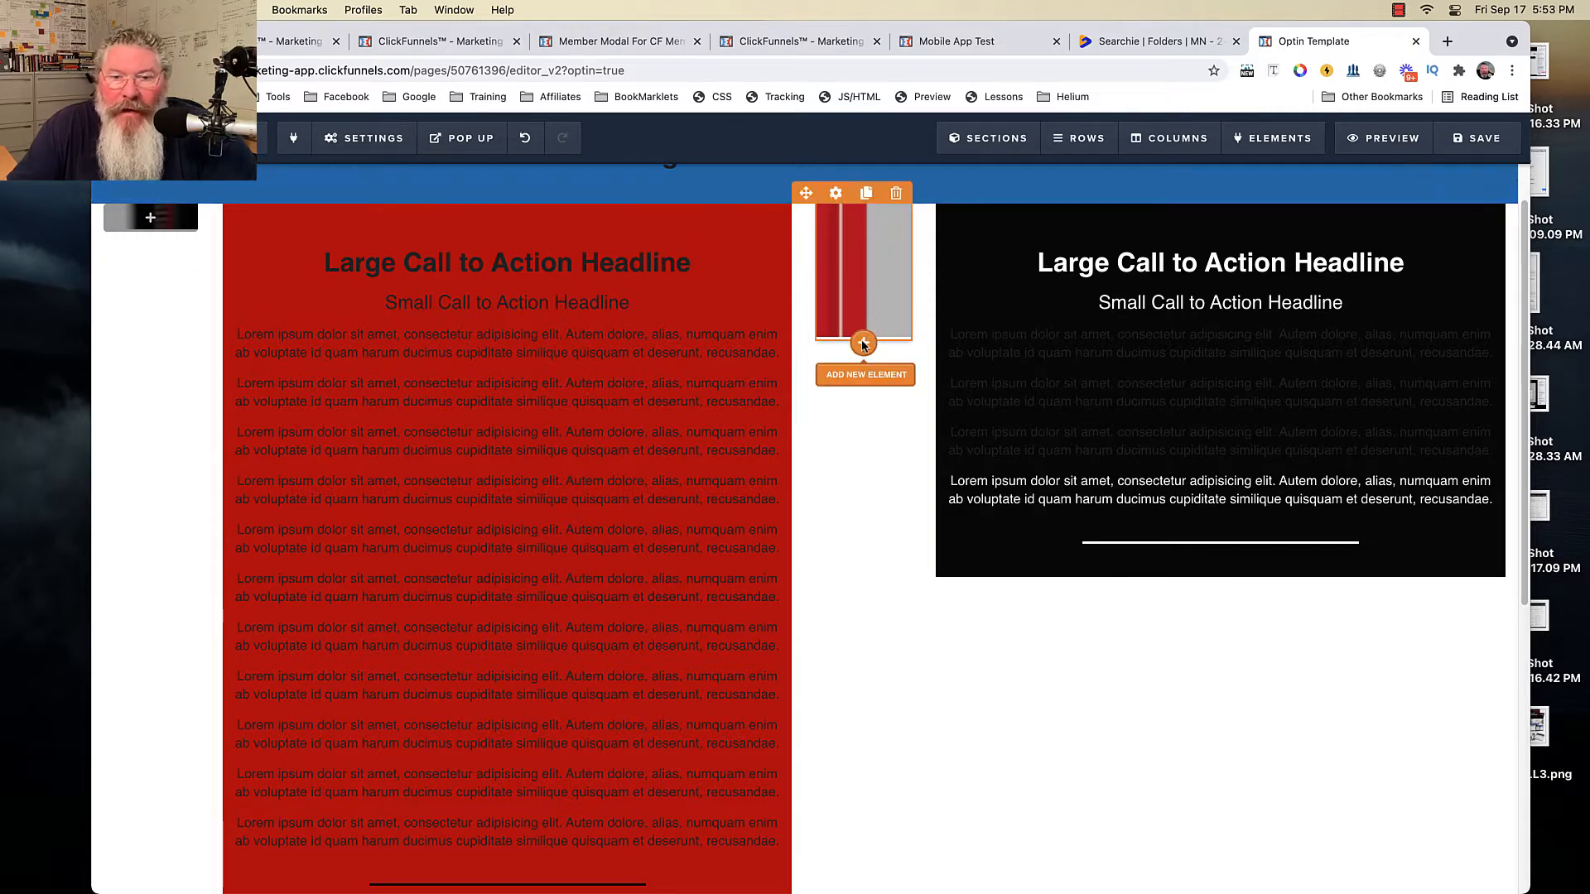
Add a divider below the emptied headline, with a top margin of 100 and a height of 60px.
left_click(862, 344)
scroll(1280, 464, "down", 5)
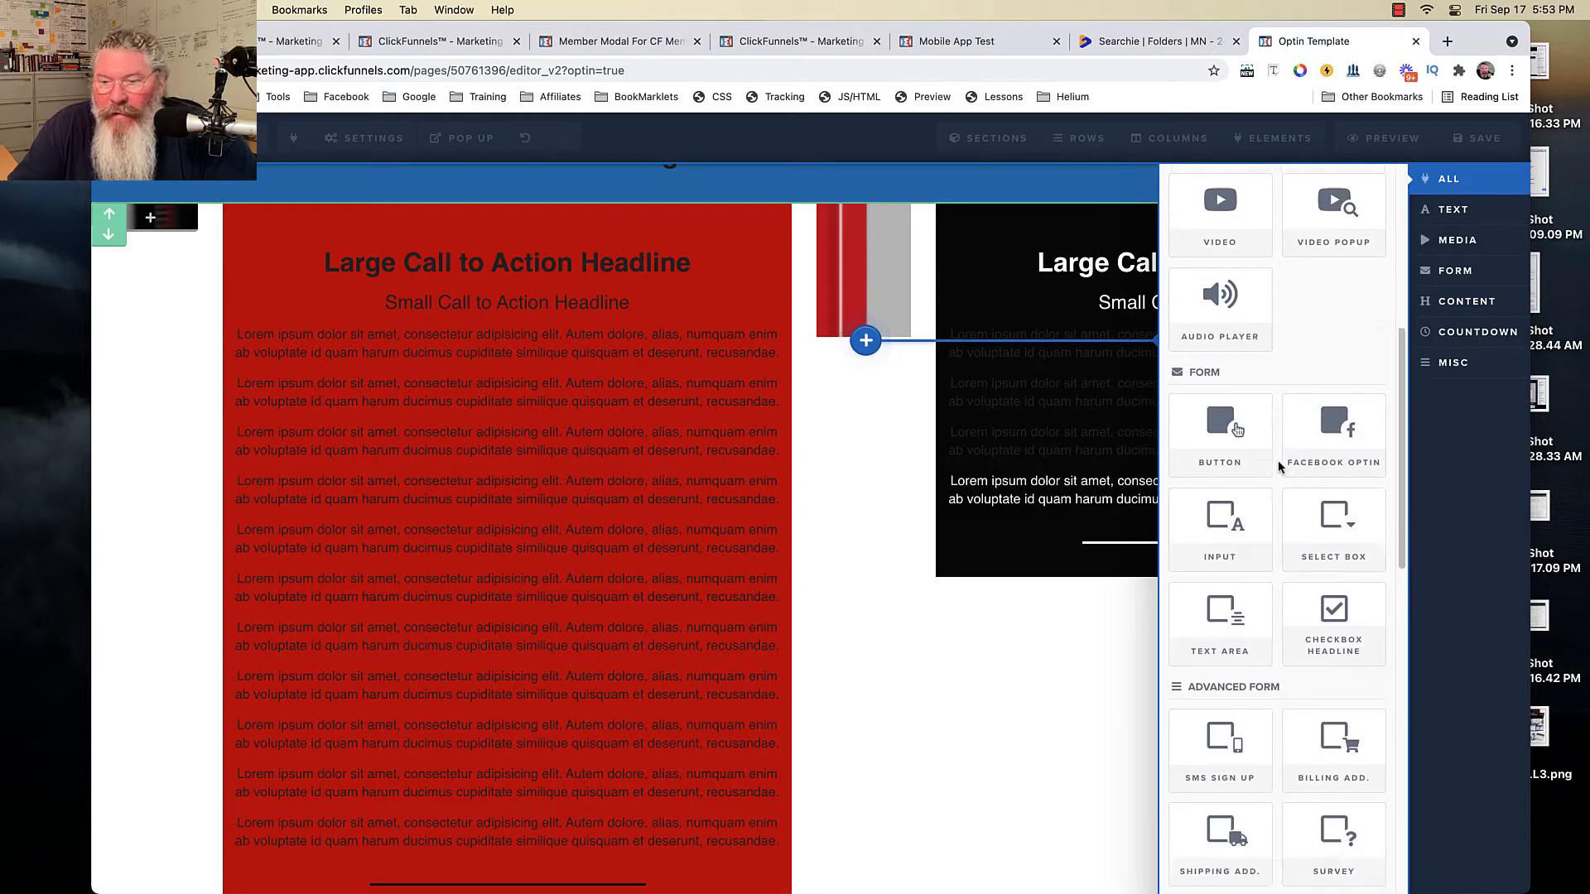
scroll(1279, 466, "down", 10)
left_click(1207, 512)
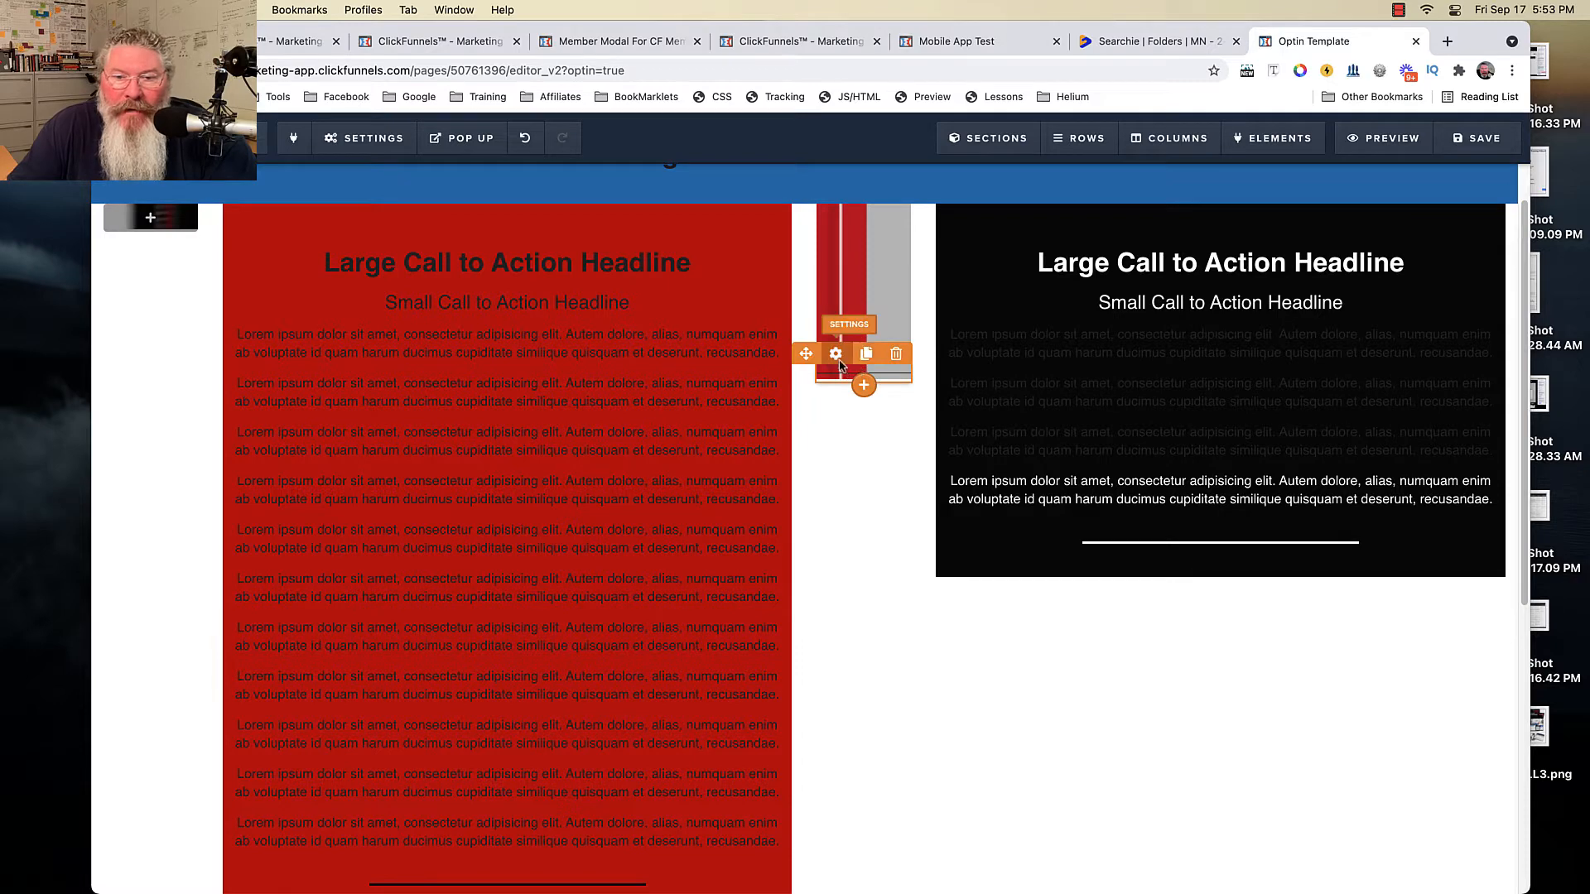
left_click(838, 359)
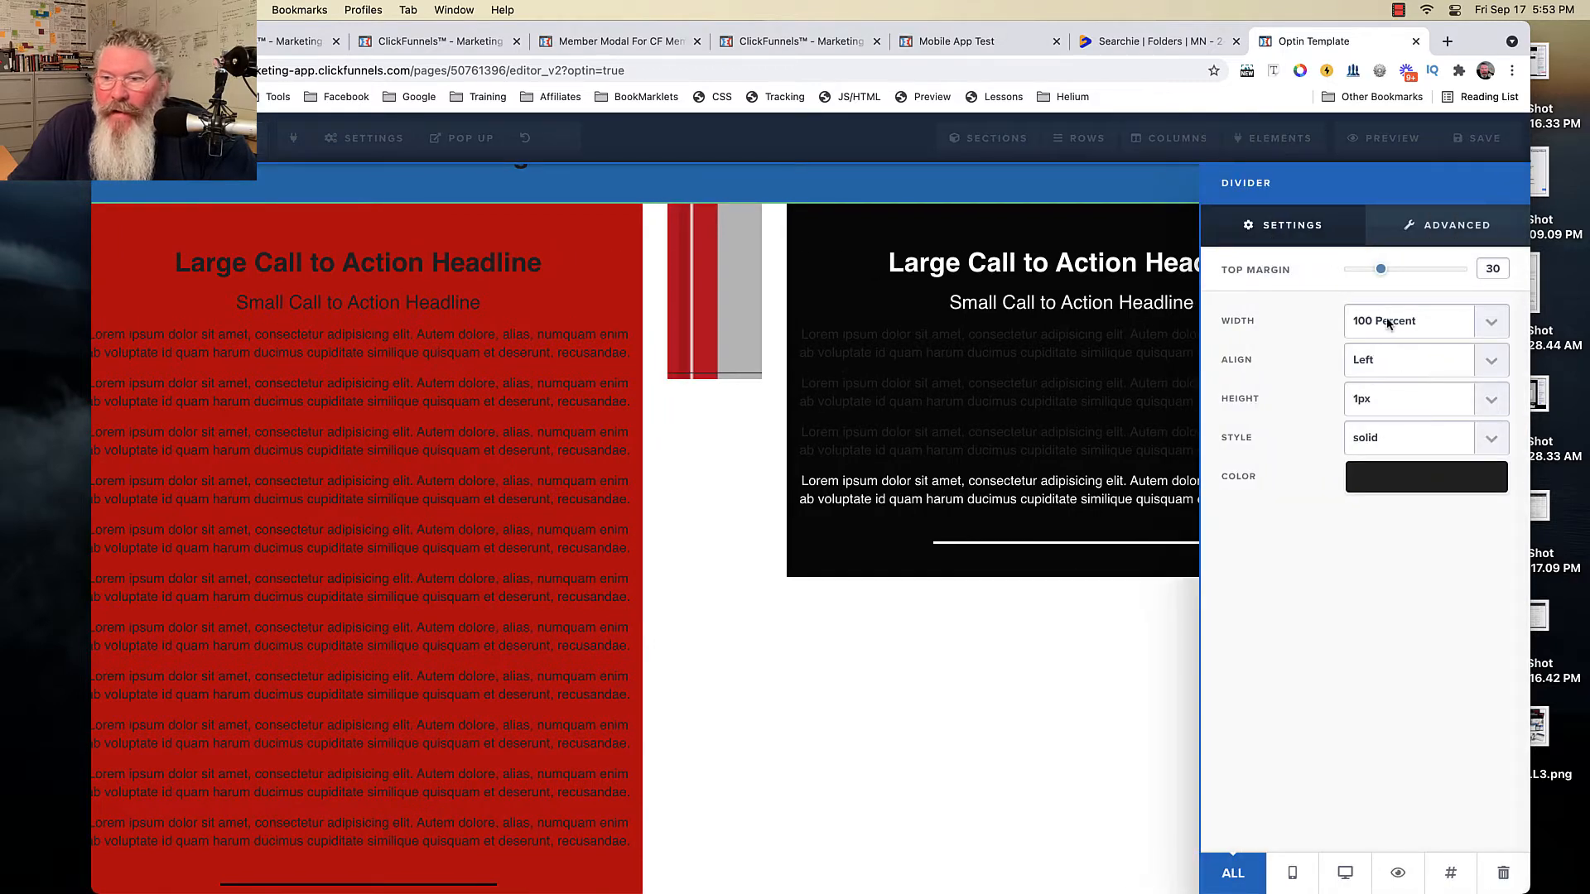
left_click_drag(1383, 272, 1485, 272)
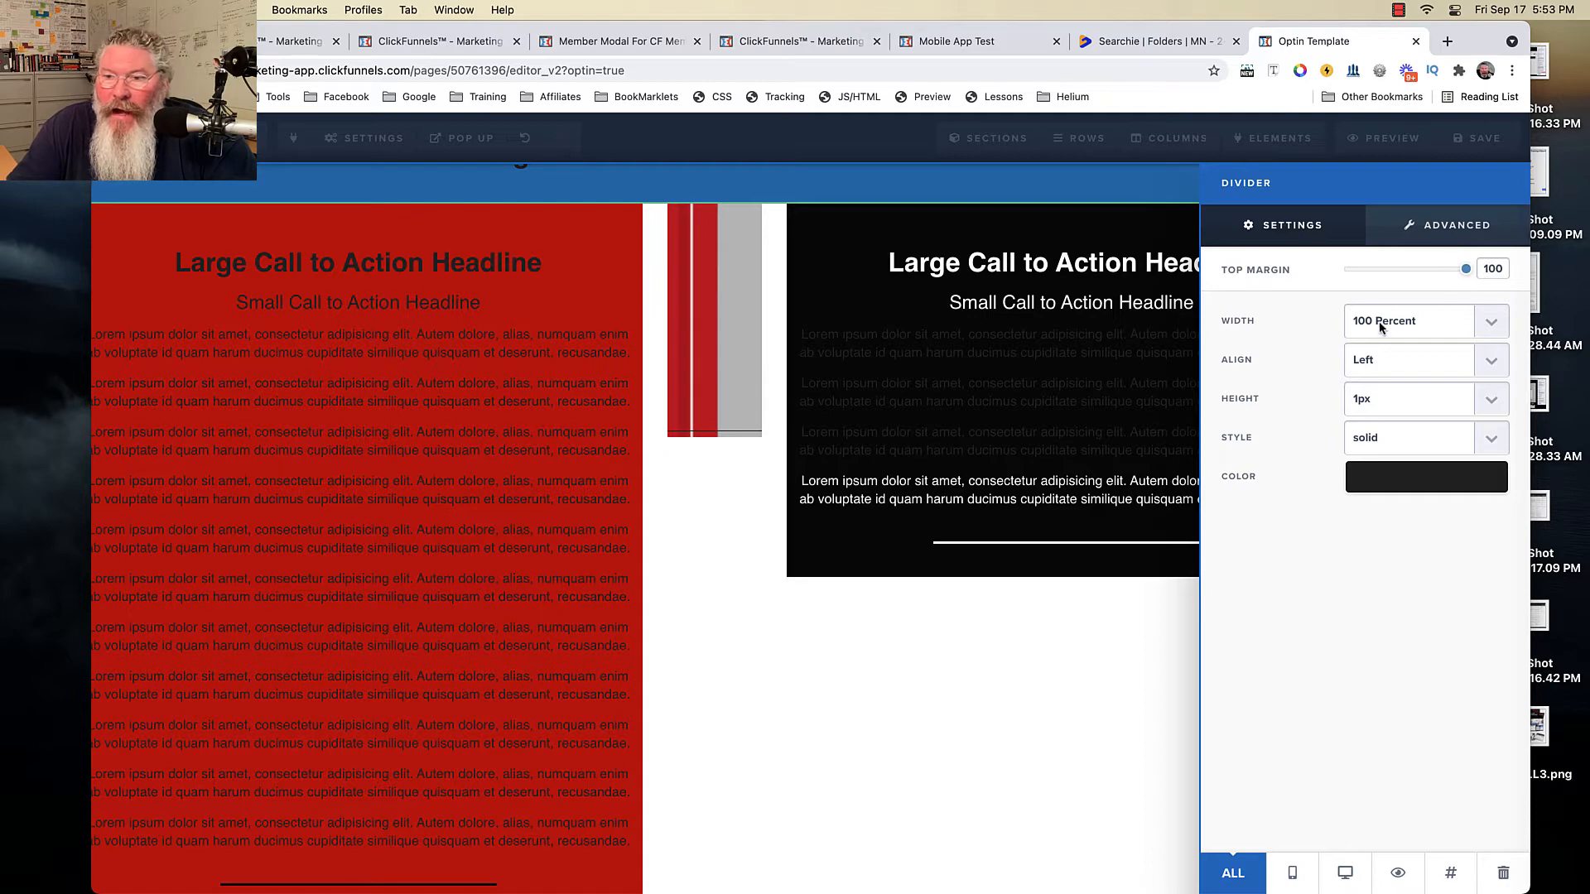
left_click(1379, 399)
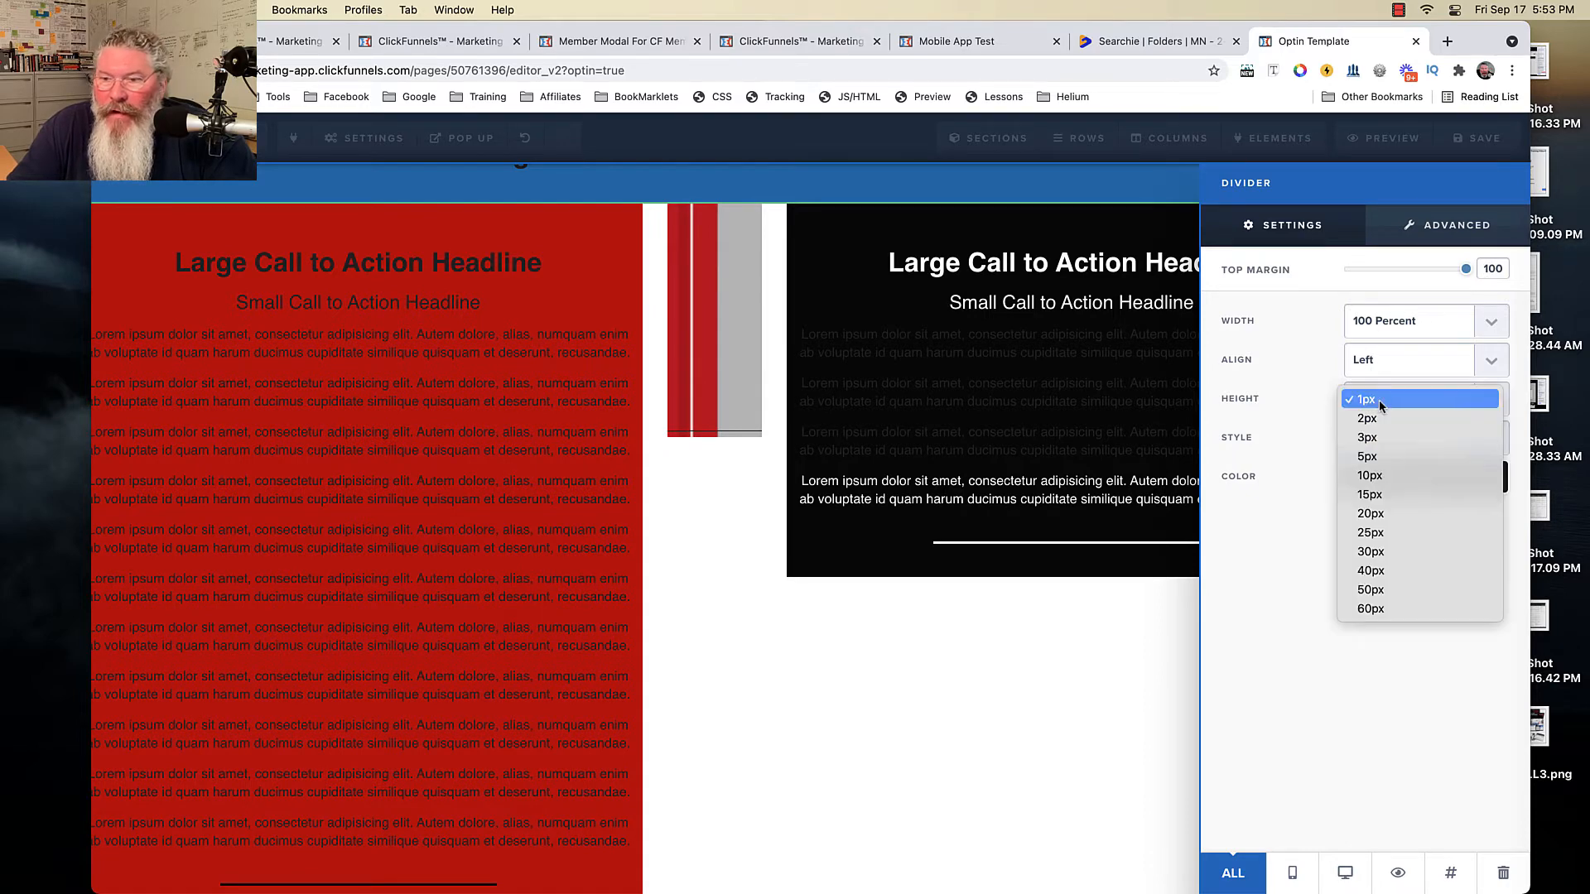
left_click(1377, 609)
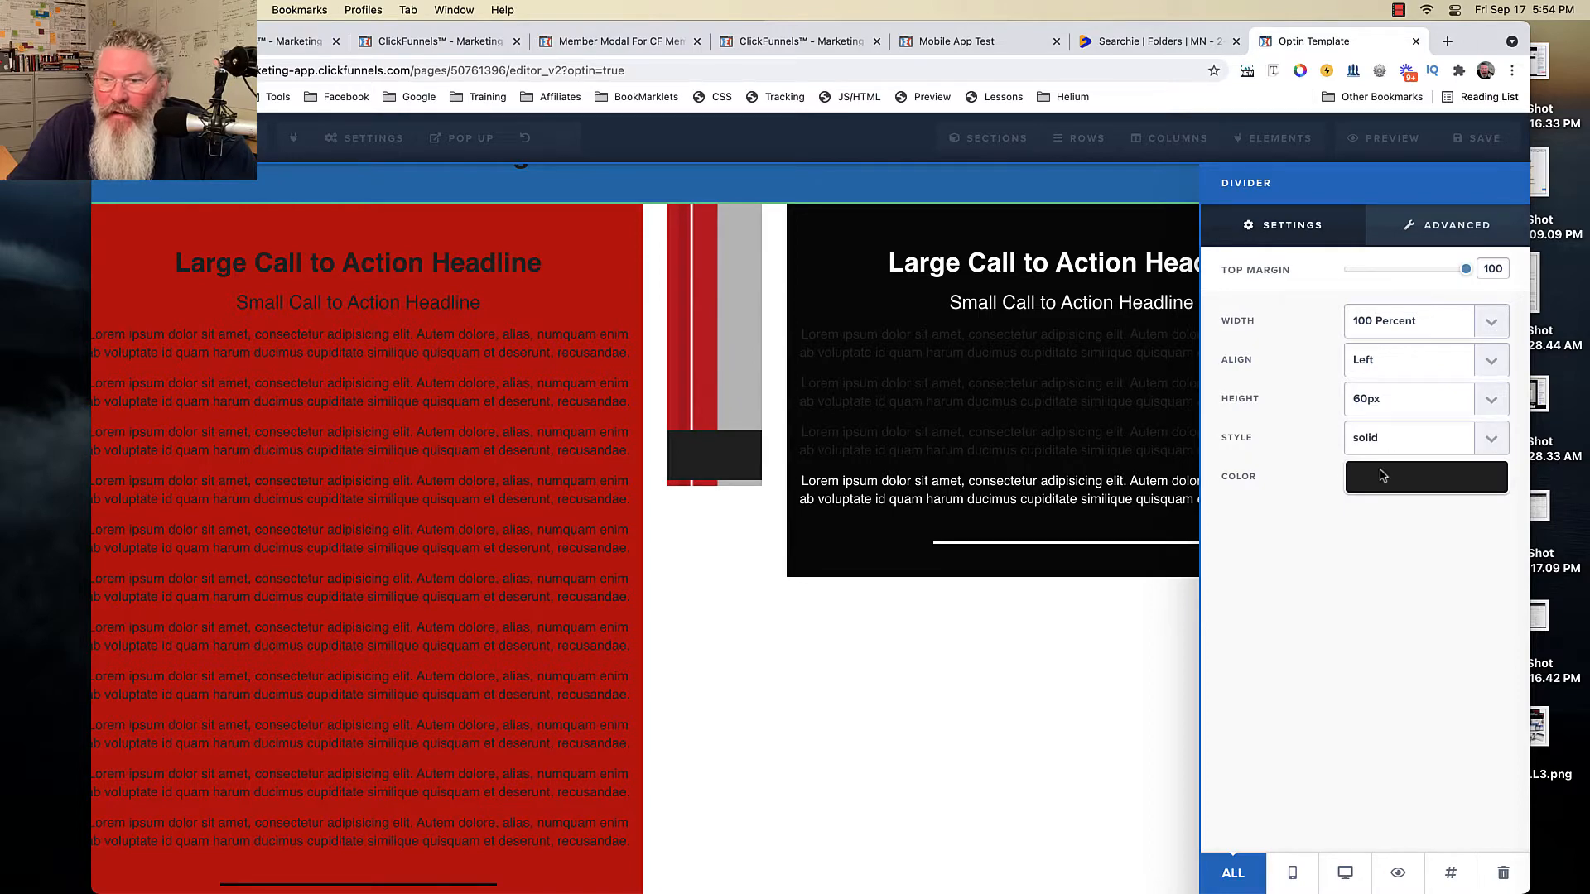
Set the divider's top and bottom padding to 50px each.
left_click(1454, 229)
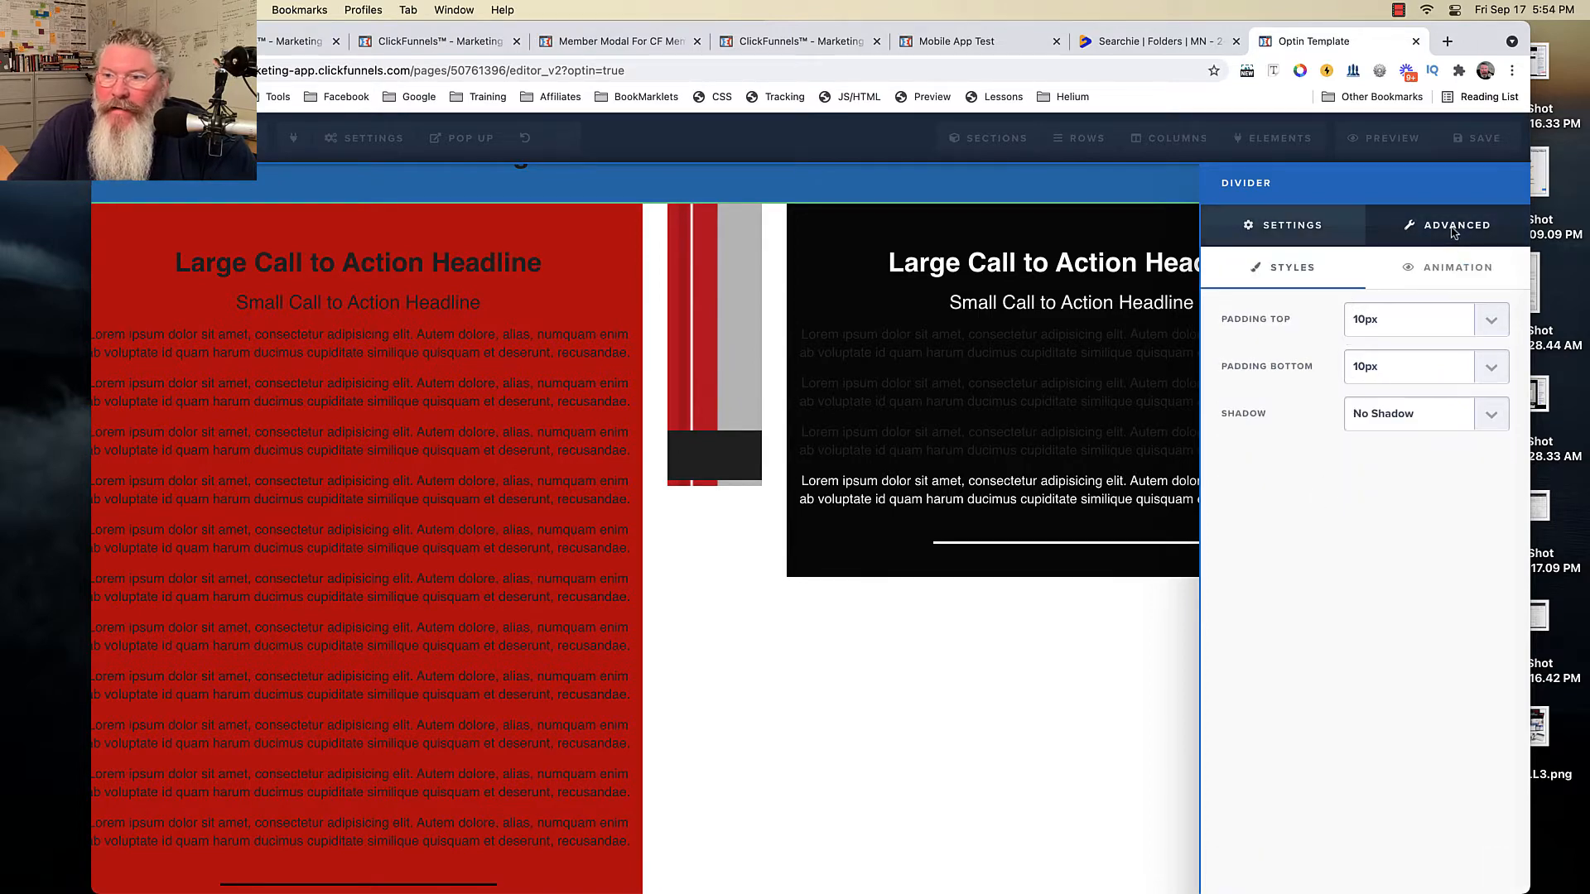
left_click(1377, 326)
left_click(1371, 395)
left_click(1398, 371)
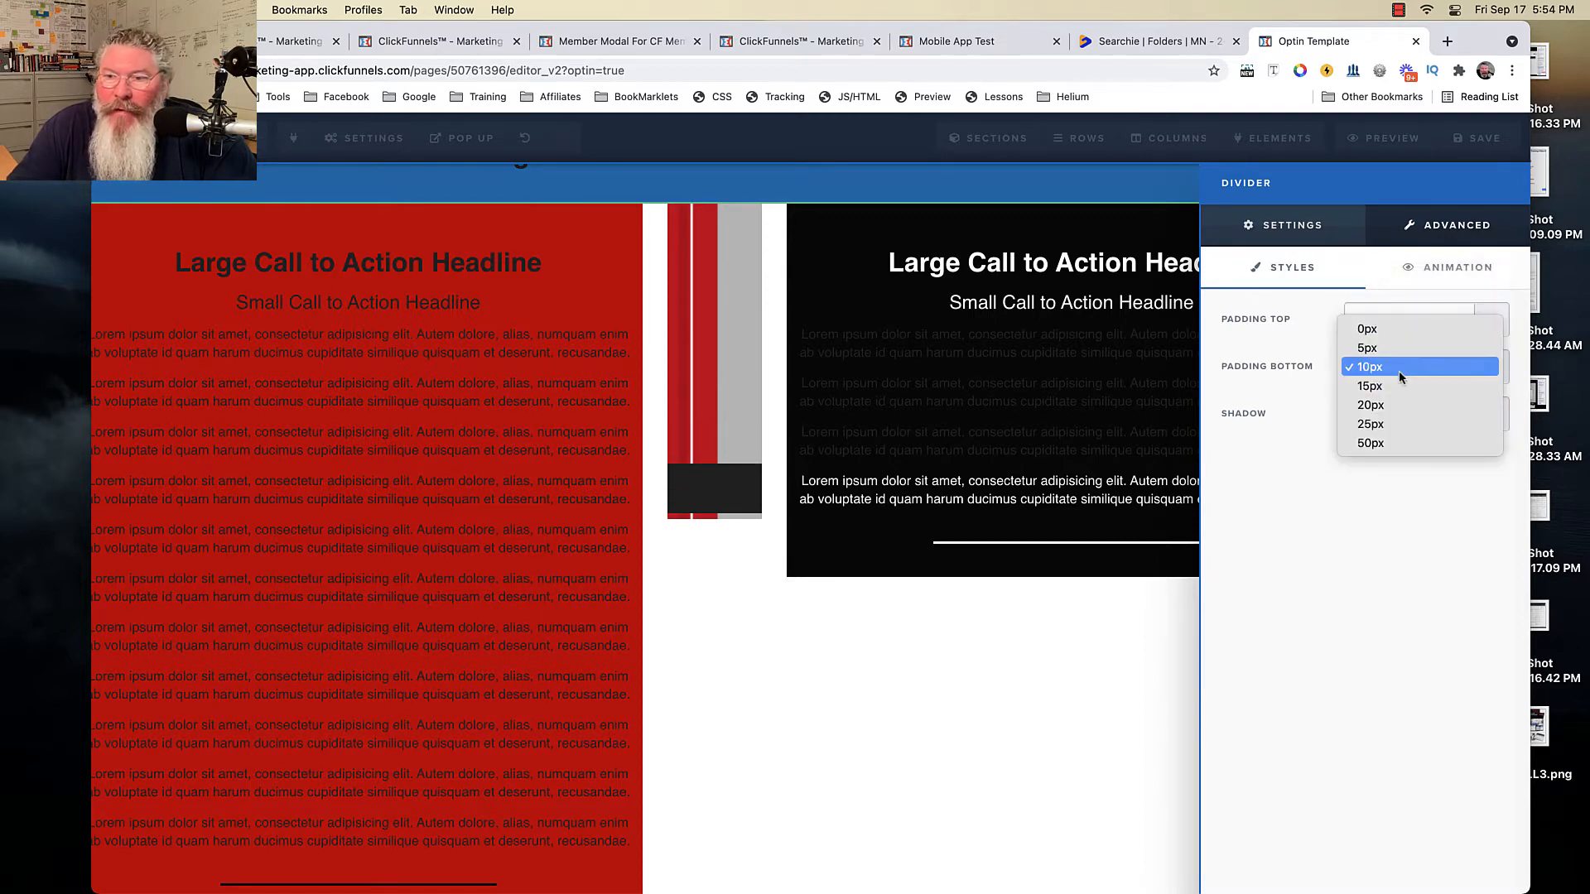
left_click(1393, 444)
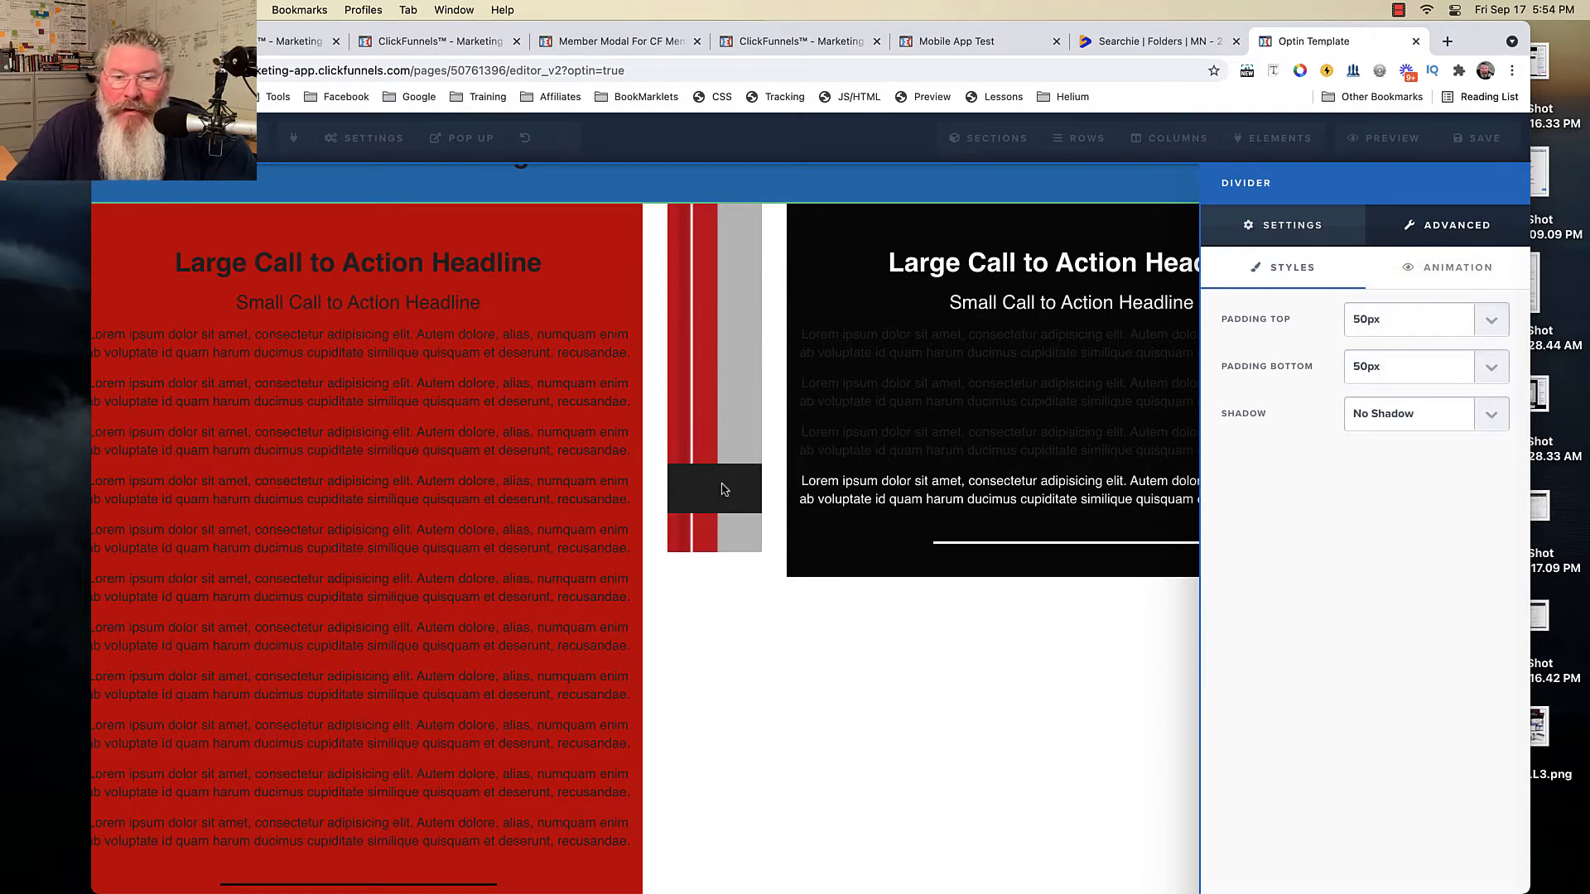
left_click(733, 671)
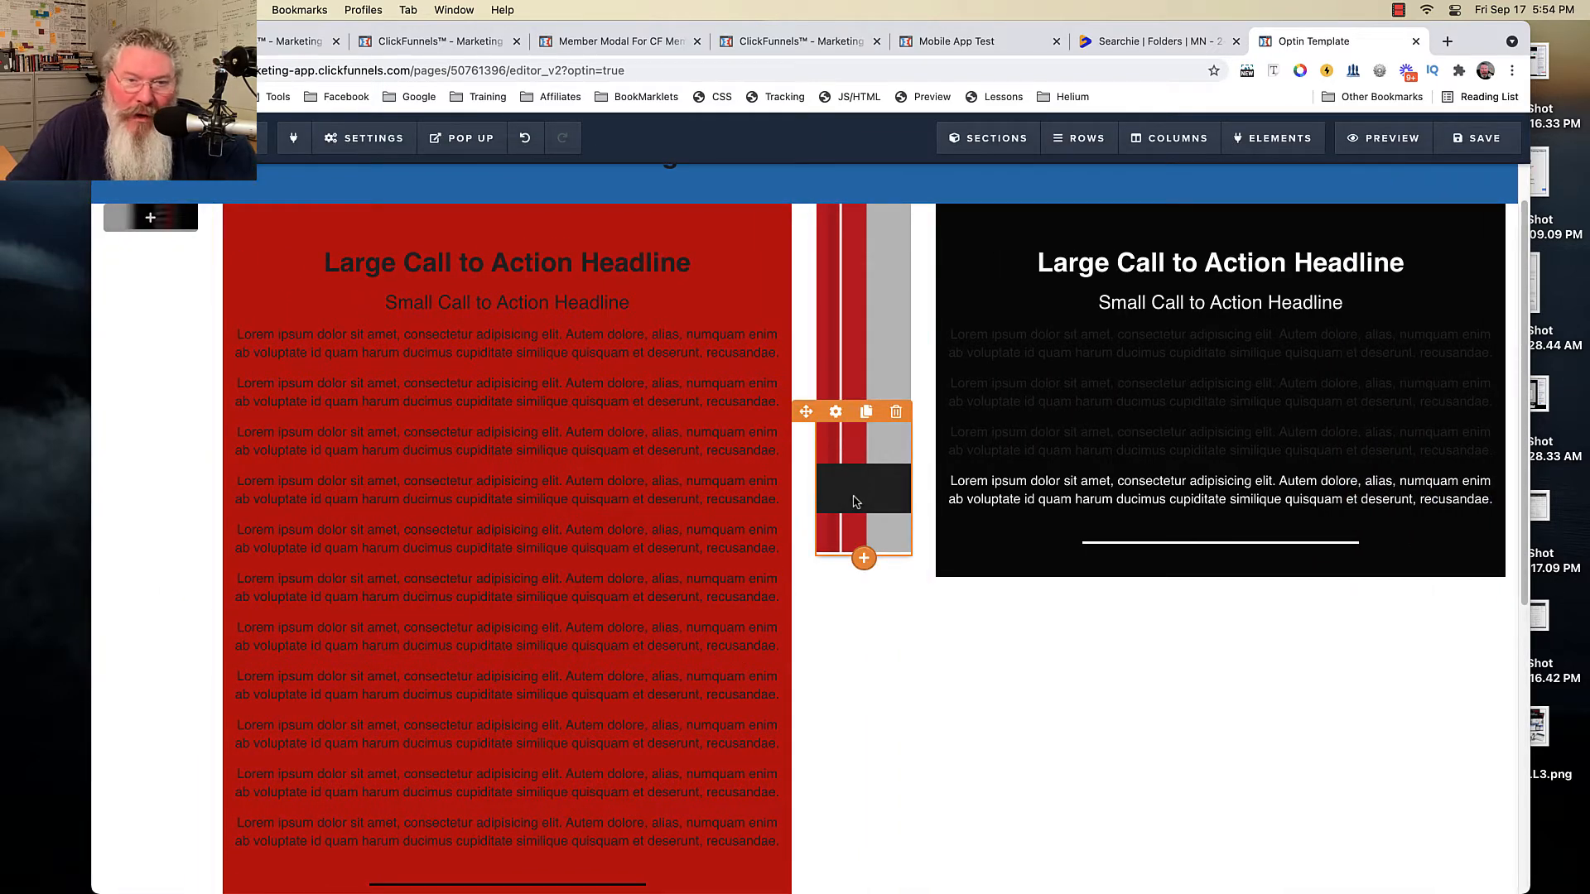
Delete the emptied headline and the divider from the narrow column between the red and black columns.
scroll(855, 501, "down", 3)
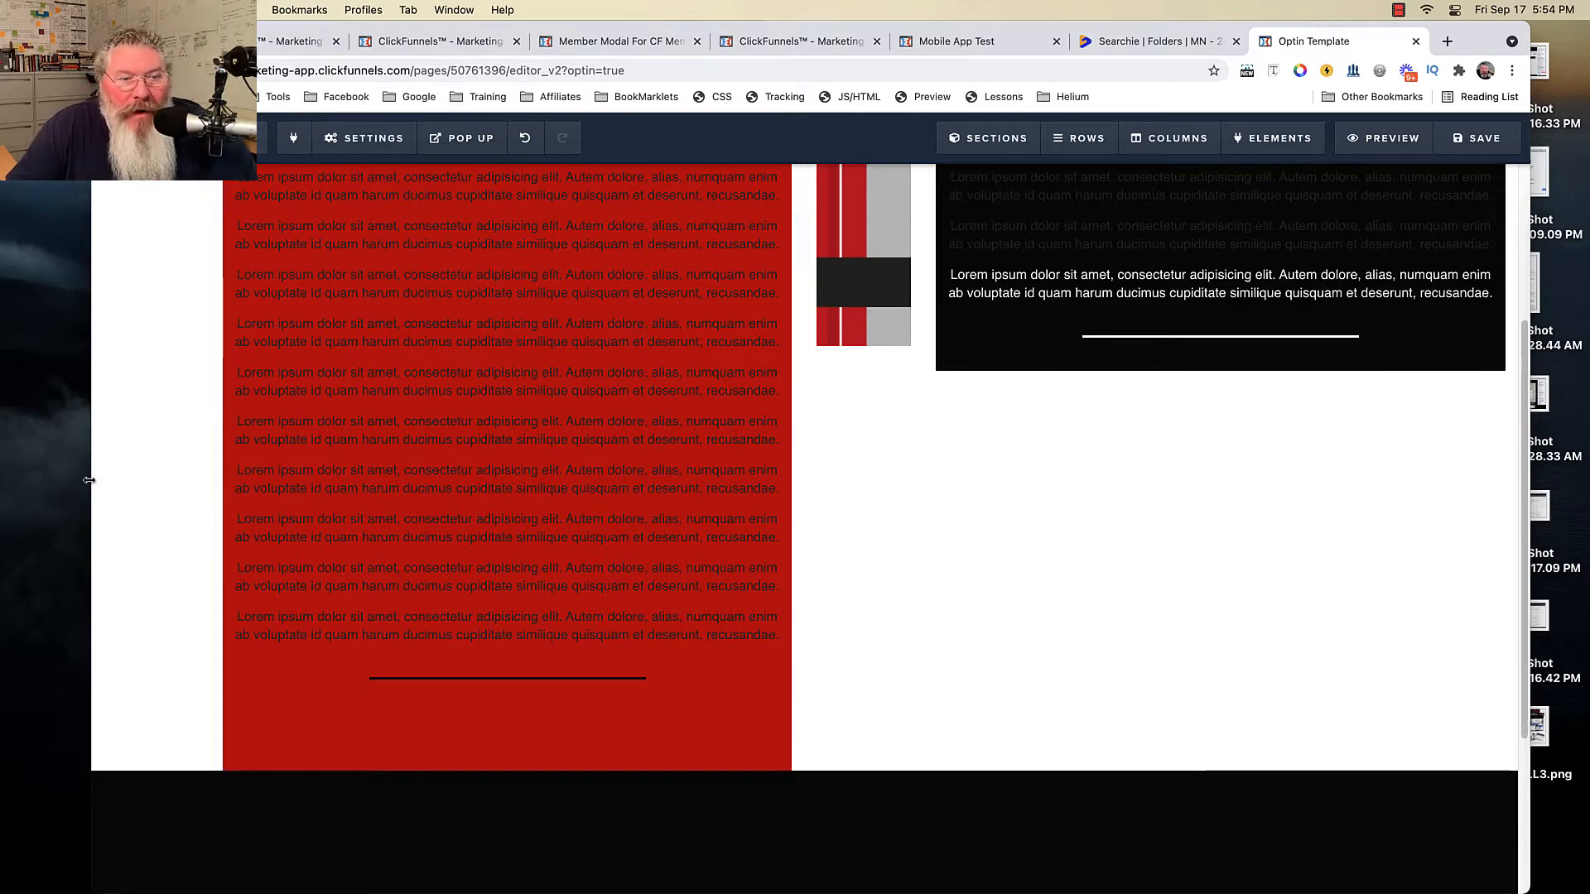
left_click_drag(90, 481, 90, 403)
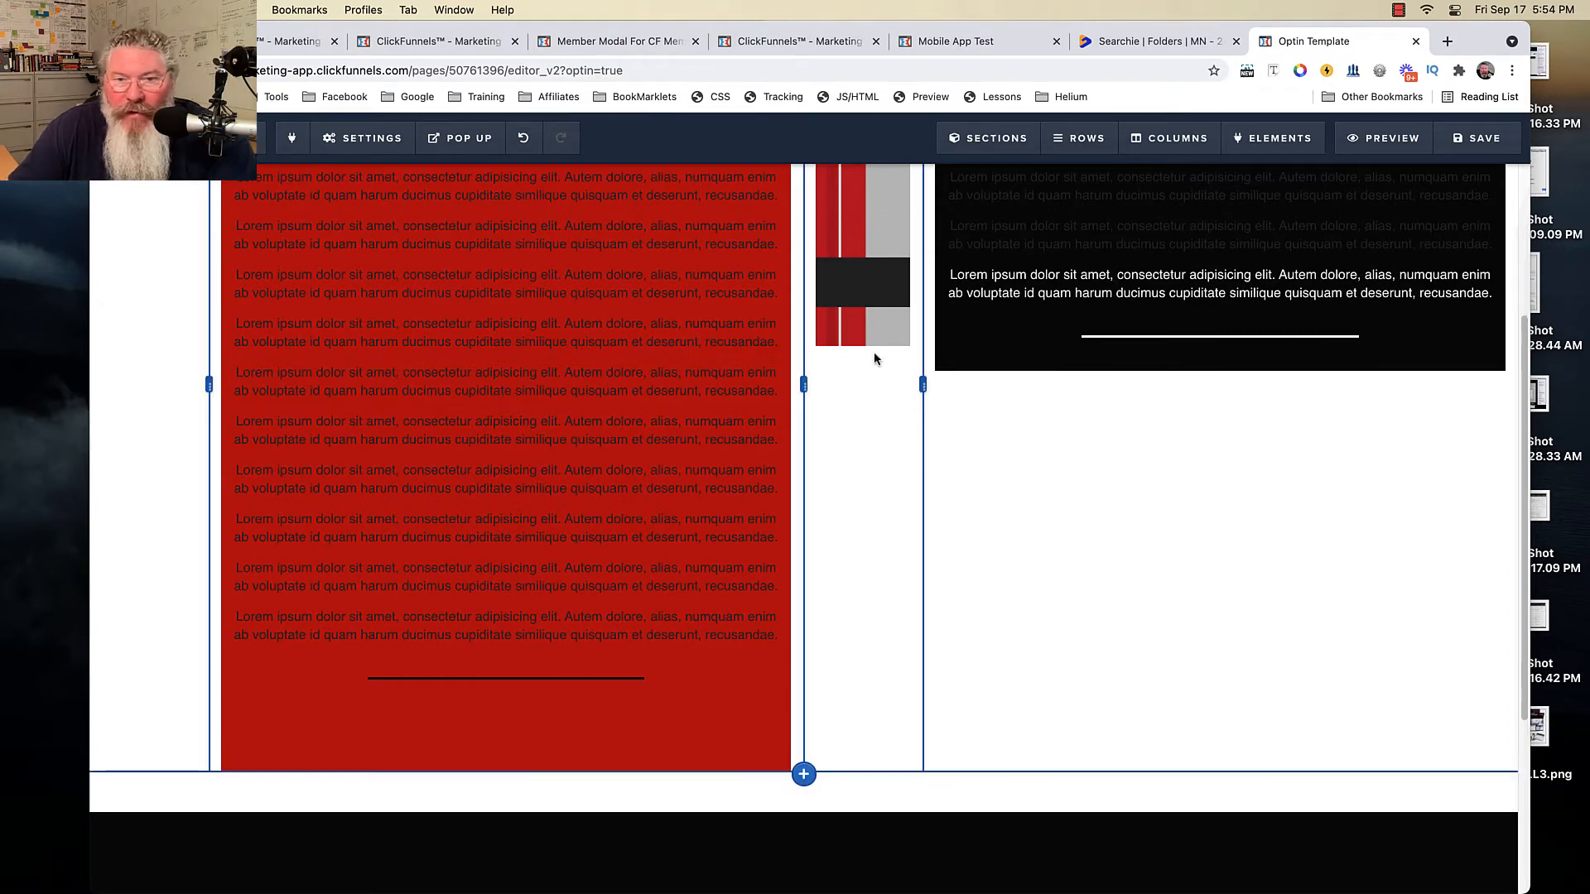
scroll(874, 357, "up", 3)
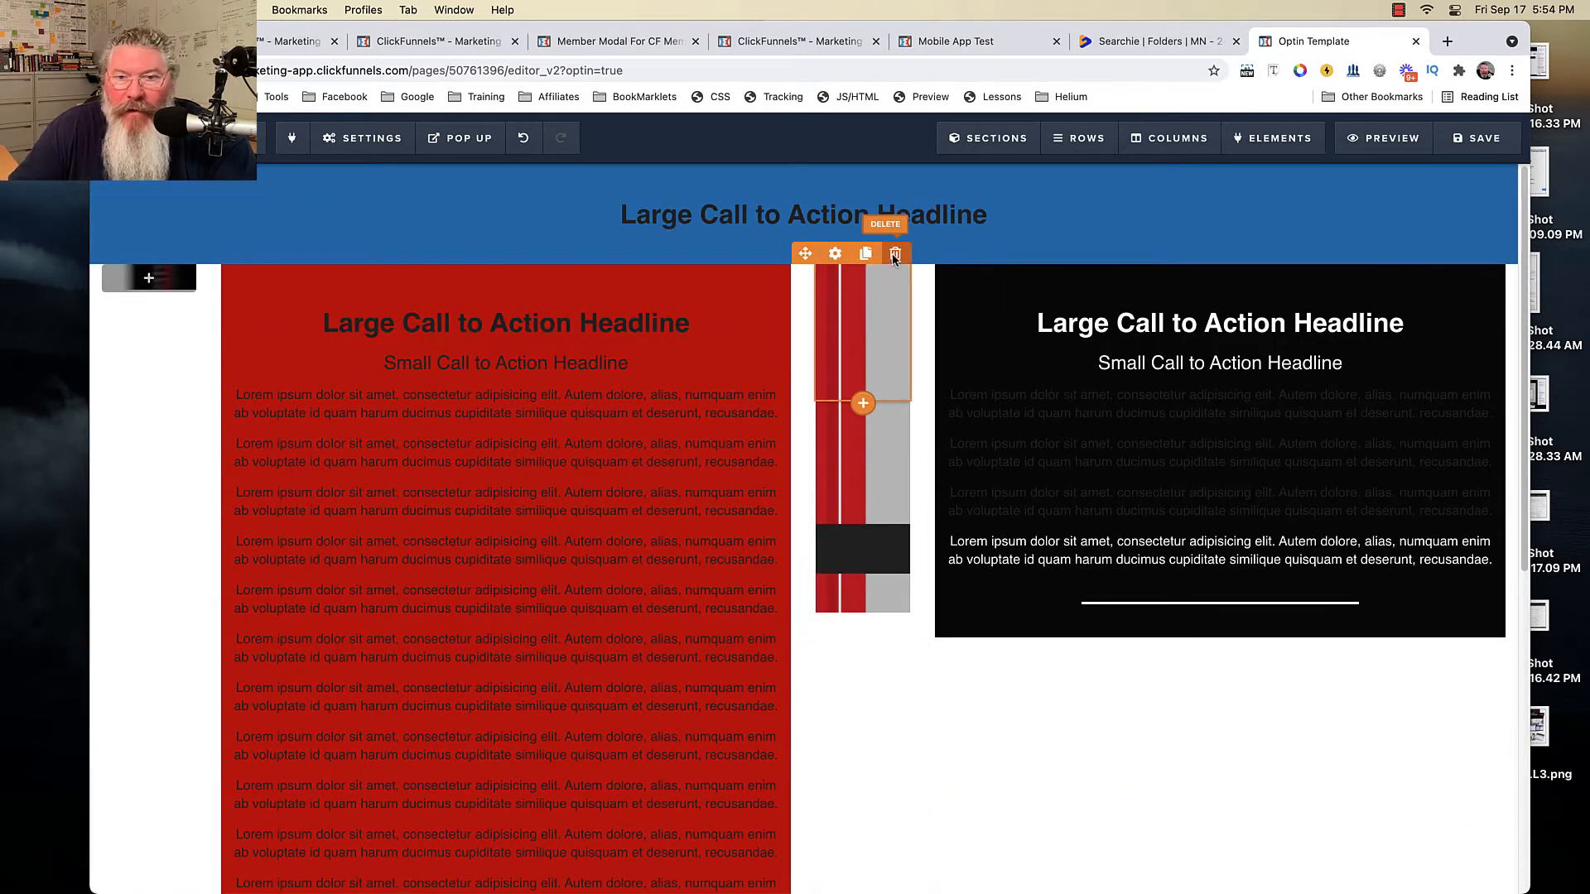
left_click(894, 254)
left_click(950, 164)
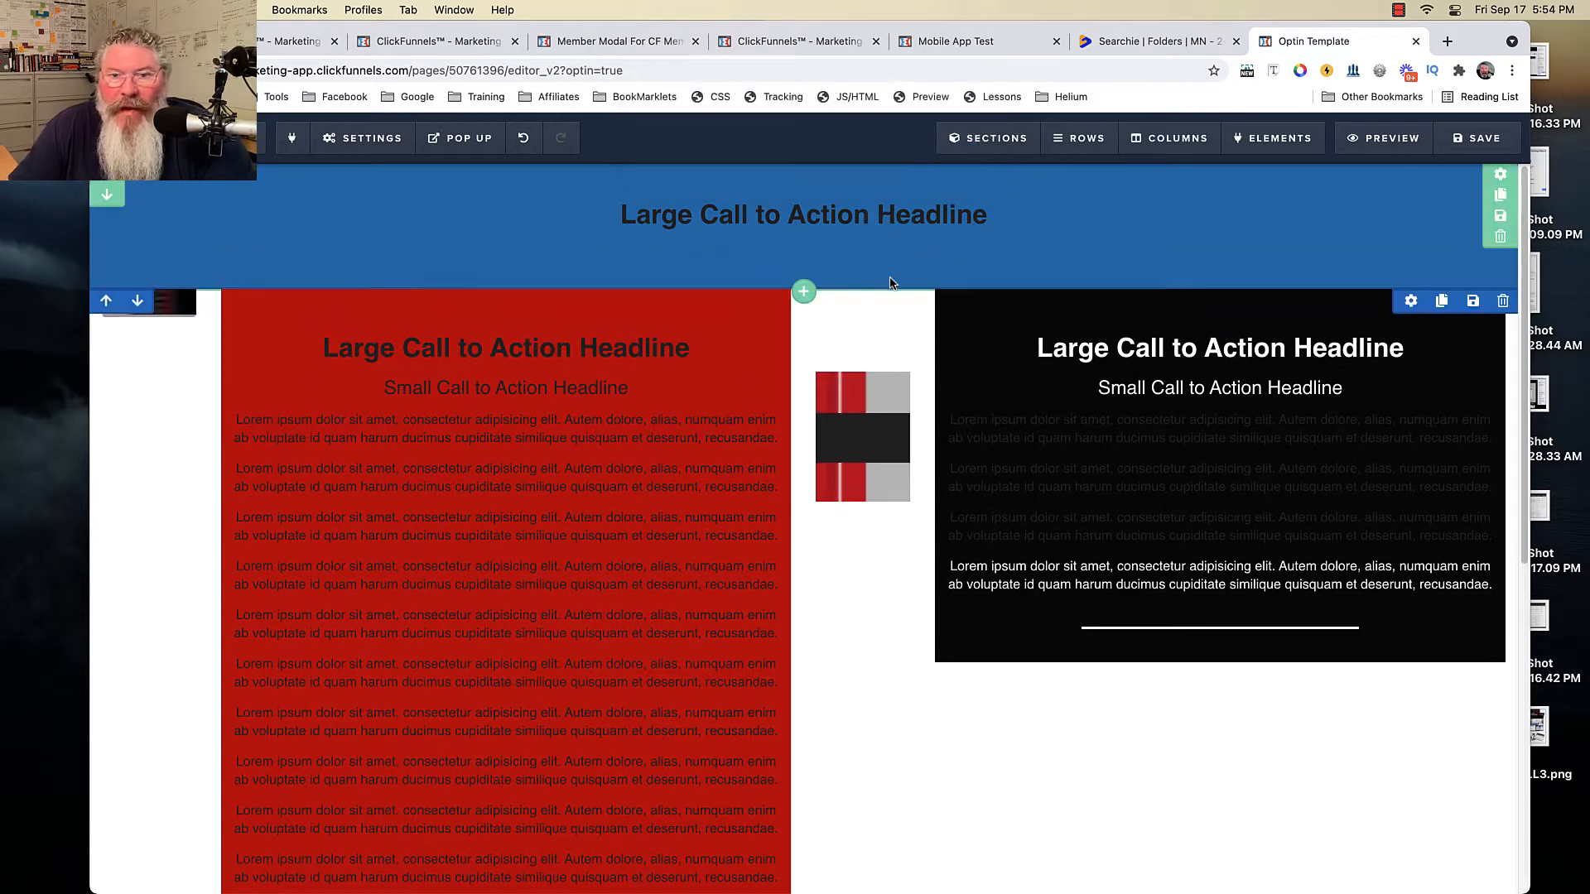
left_click(896, 340)
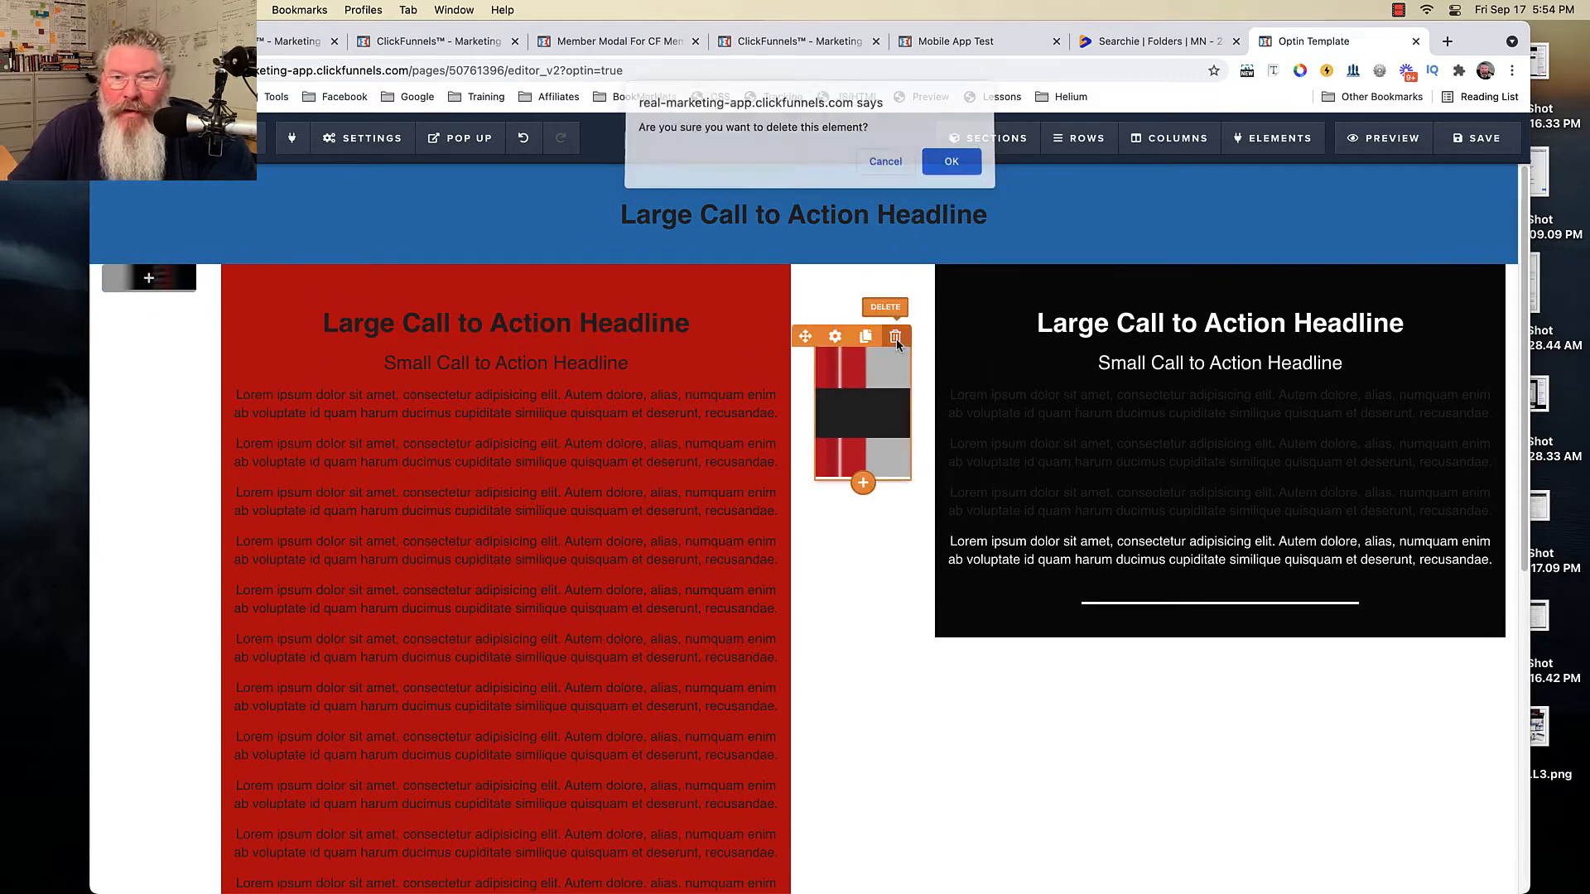
left_click(951, 161)
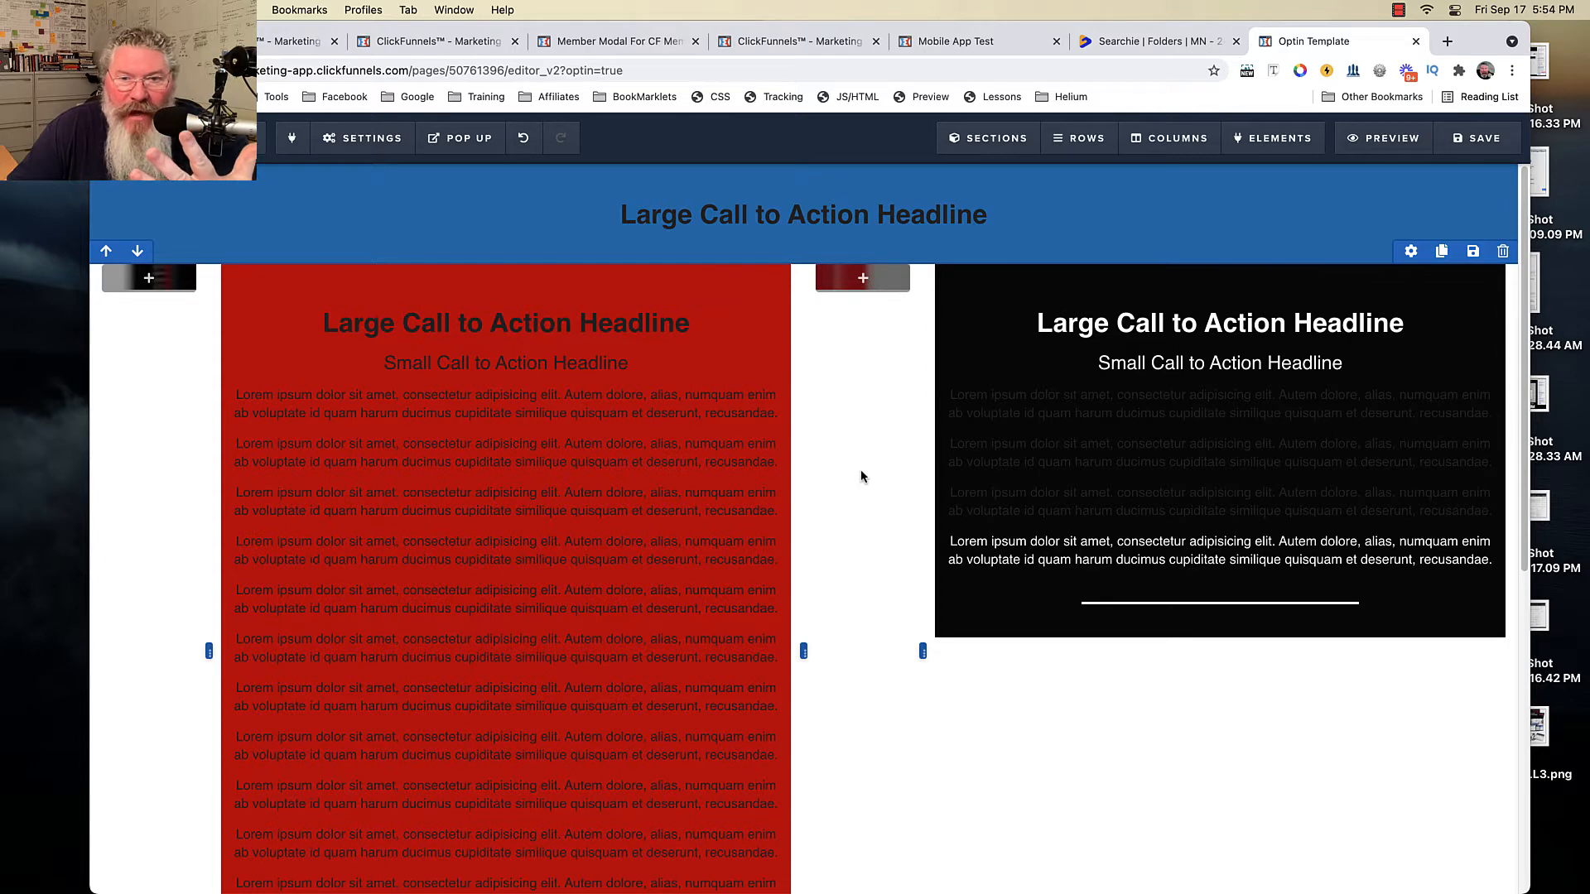
Open the page's custom CSS, select the .container .containerInner width rule, and save the page.
left_click(712, 99)
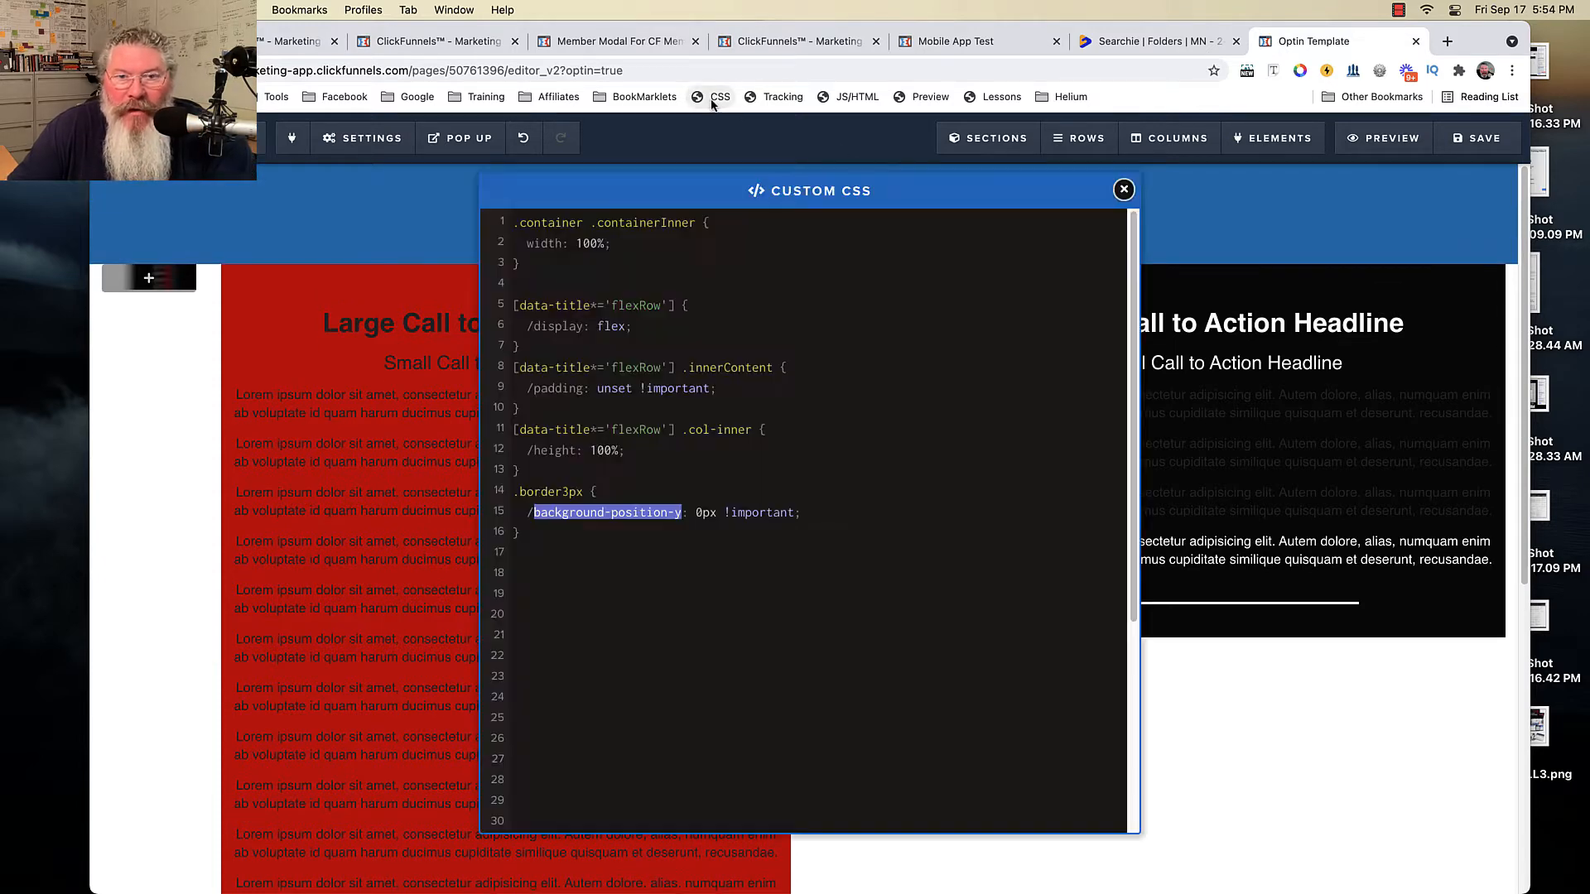
left_click_drag(531, 261, 518, 229)
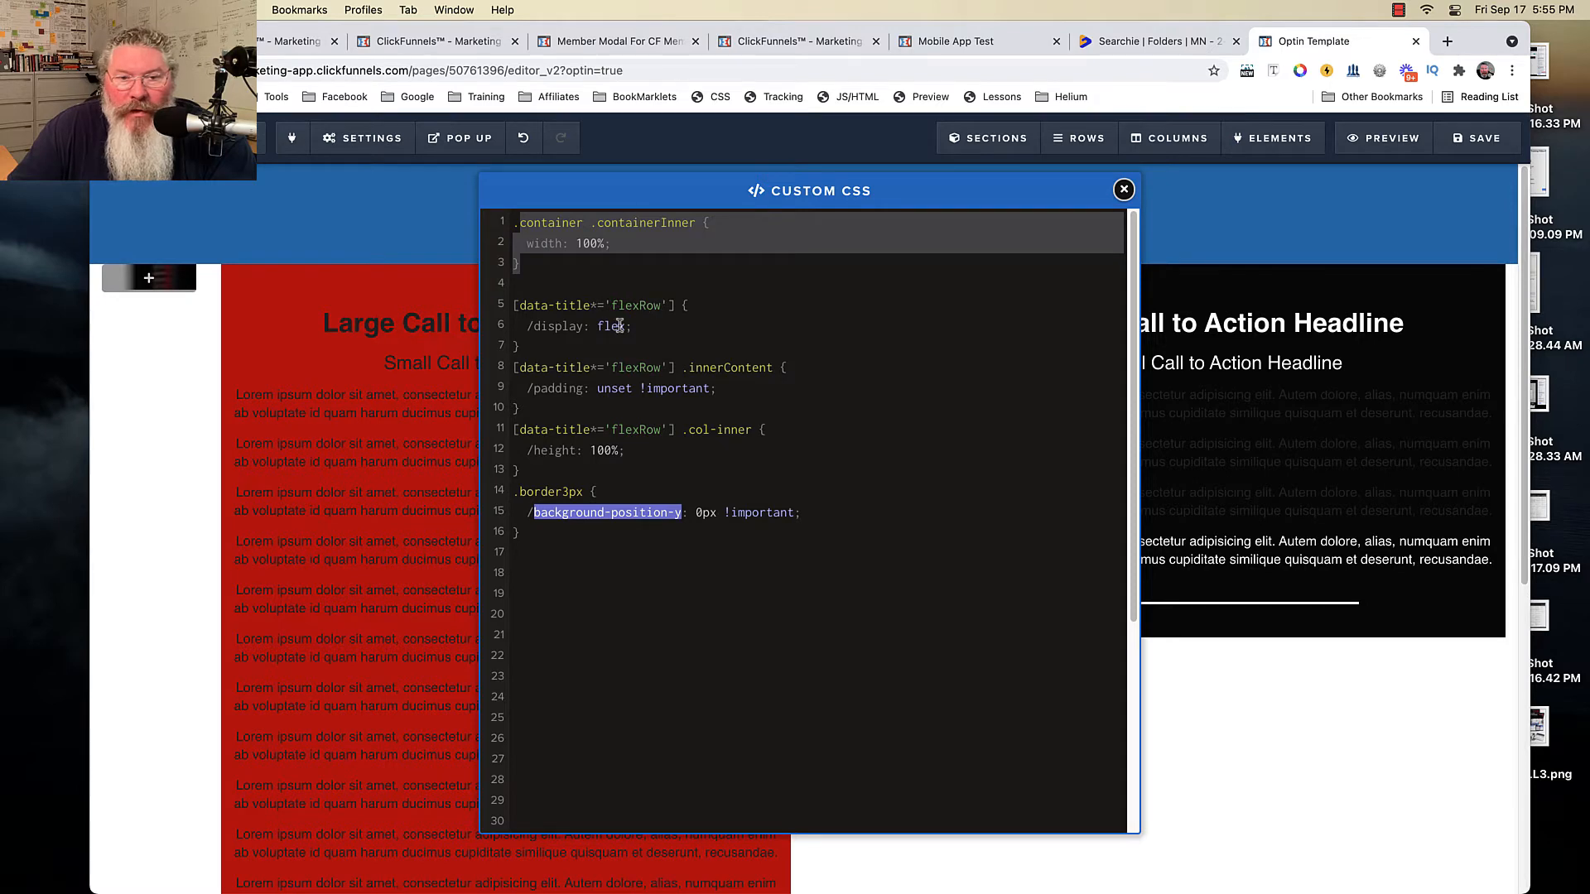
left_click(1474, 145)
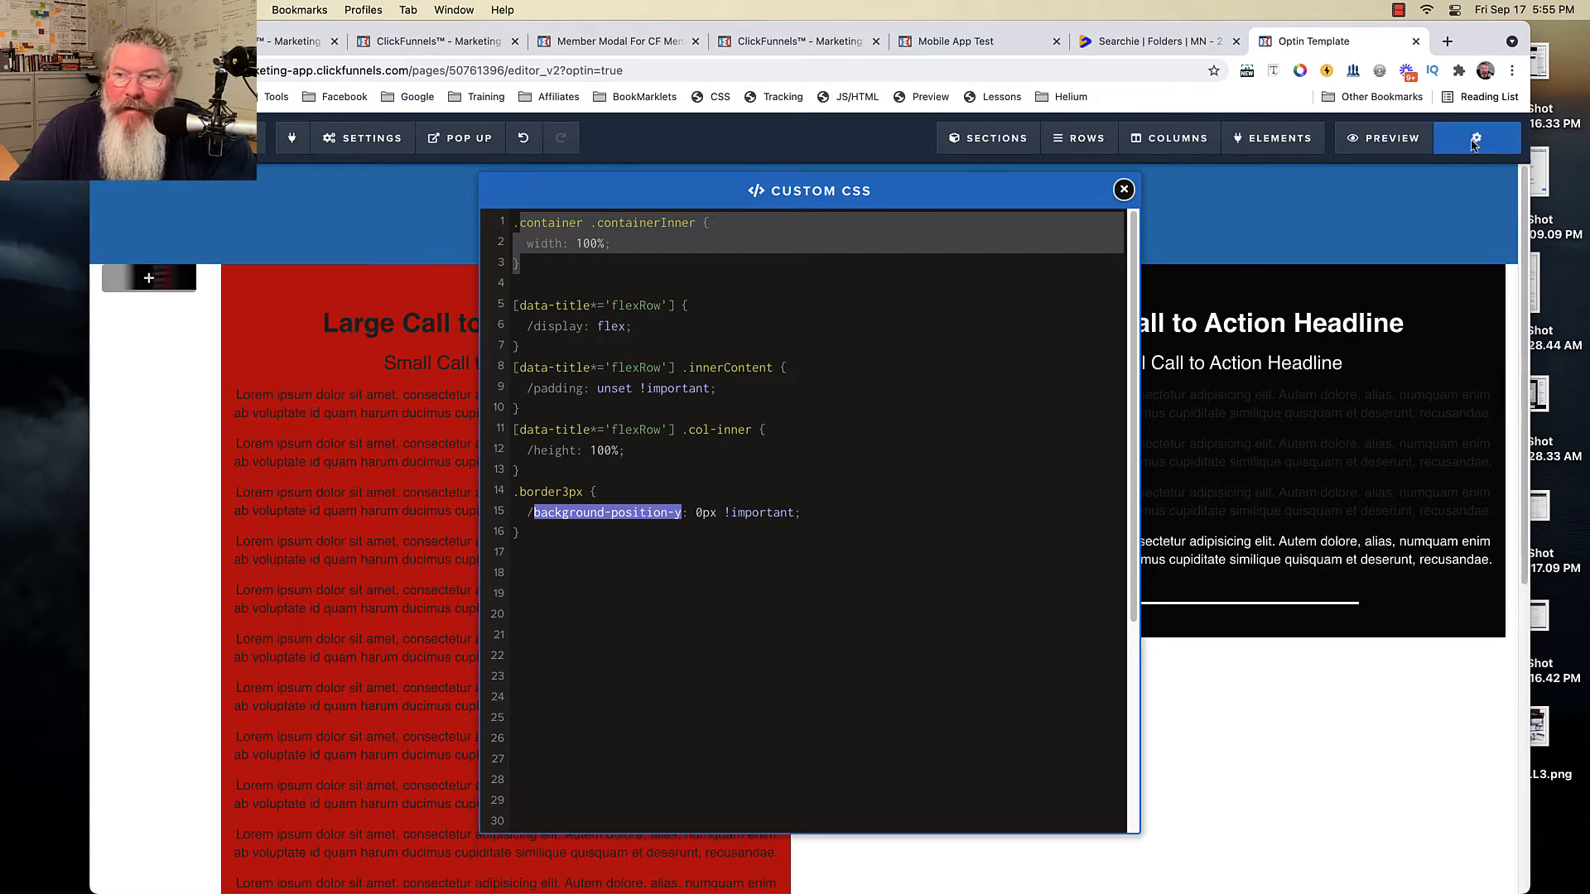
Preview the page and inspect the red column's markup in the developer tools.
left_click(1388, 143)
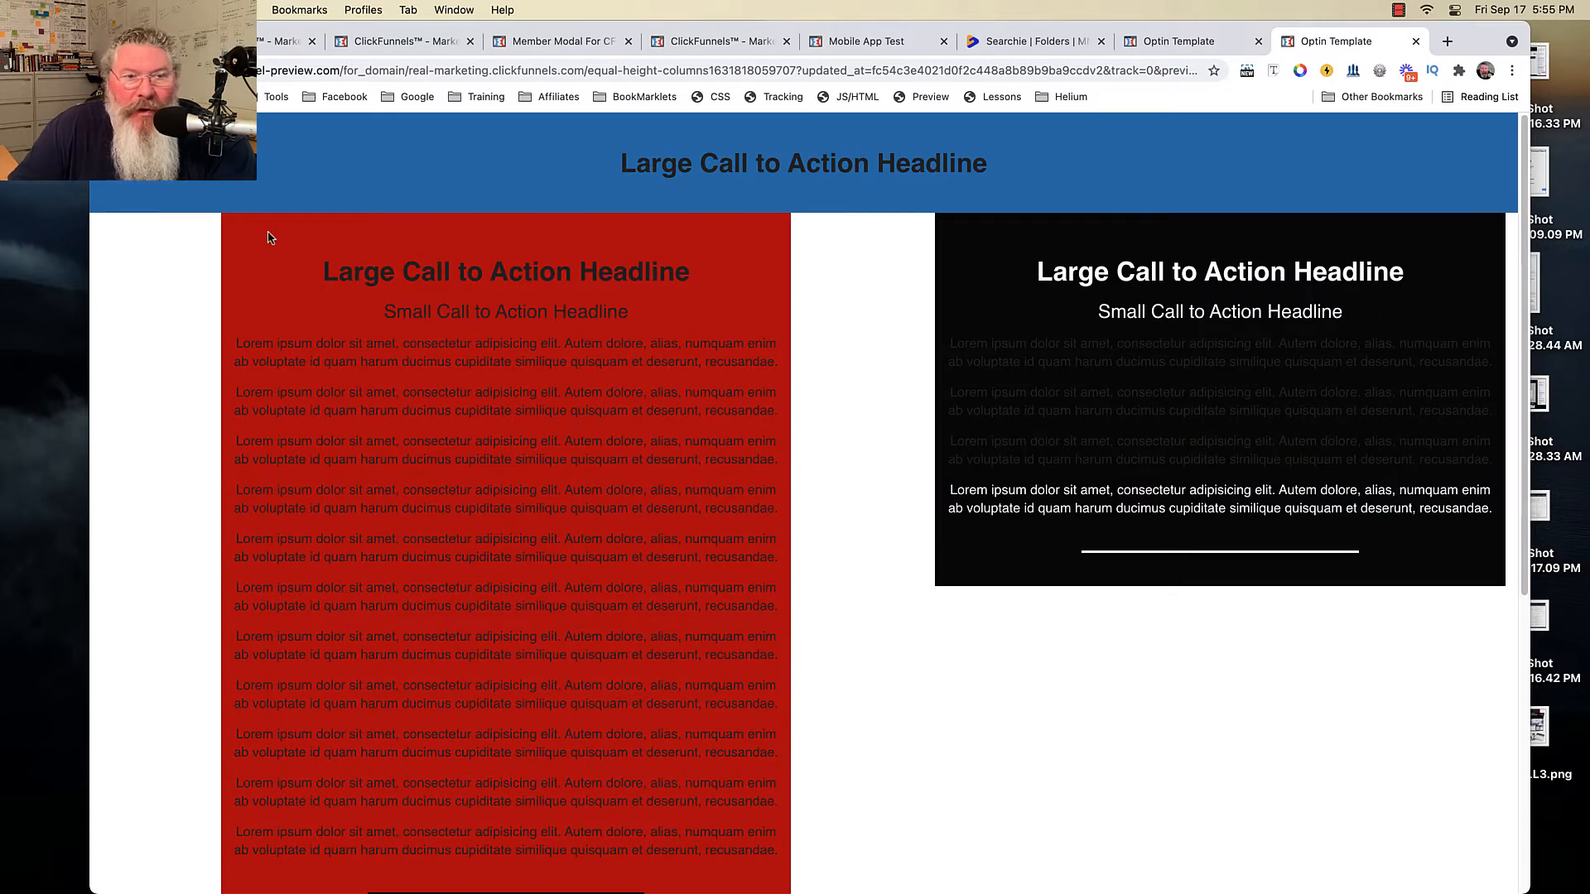
right_click(268, 232)
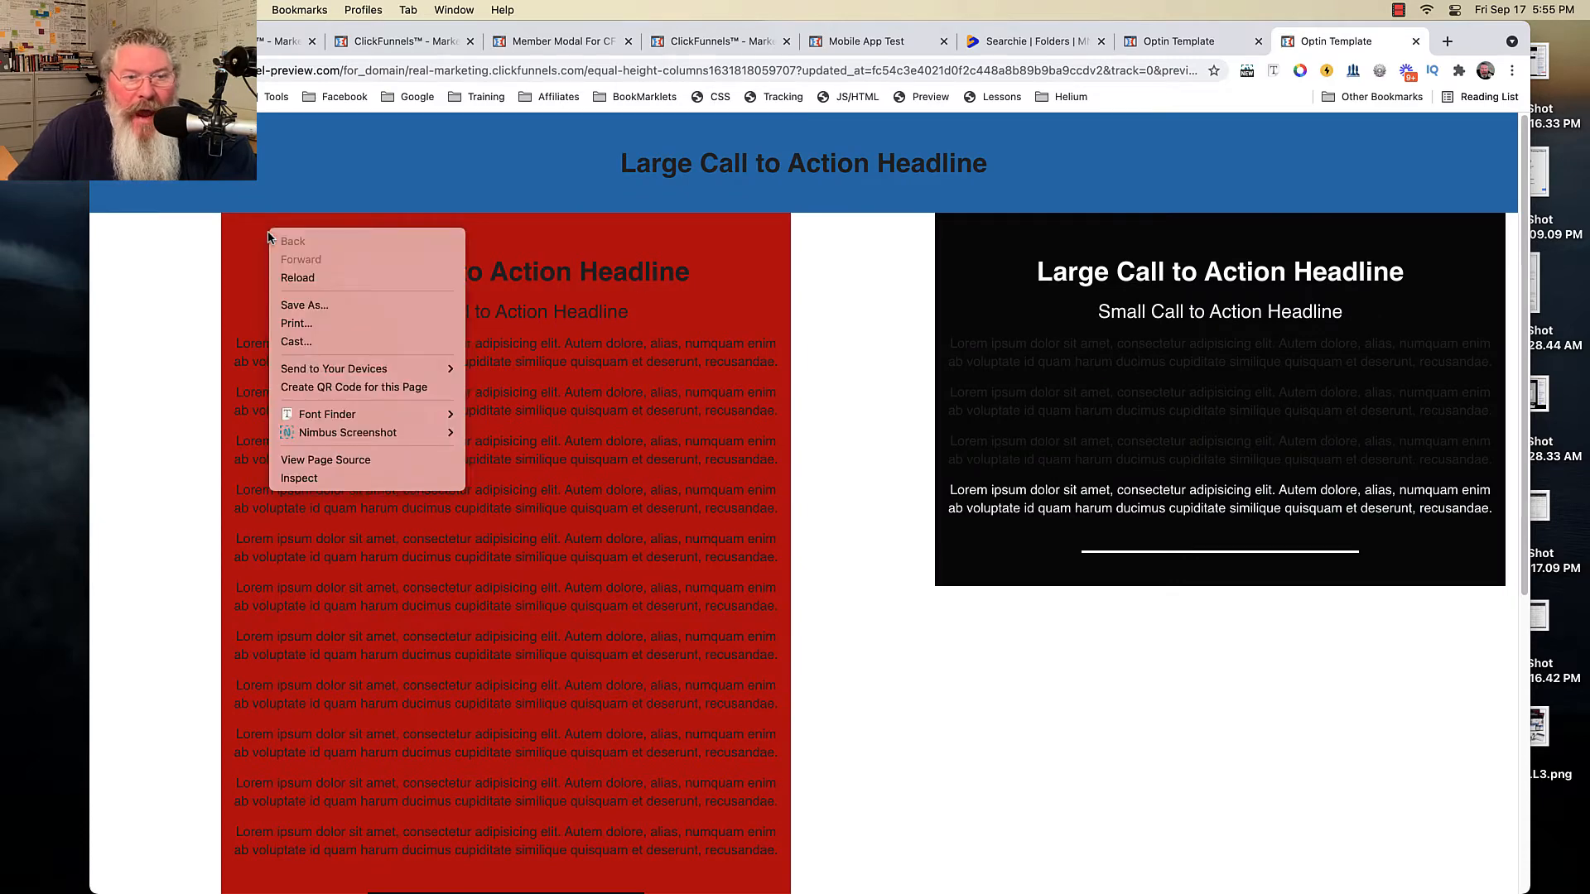
left_click(302, 479)
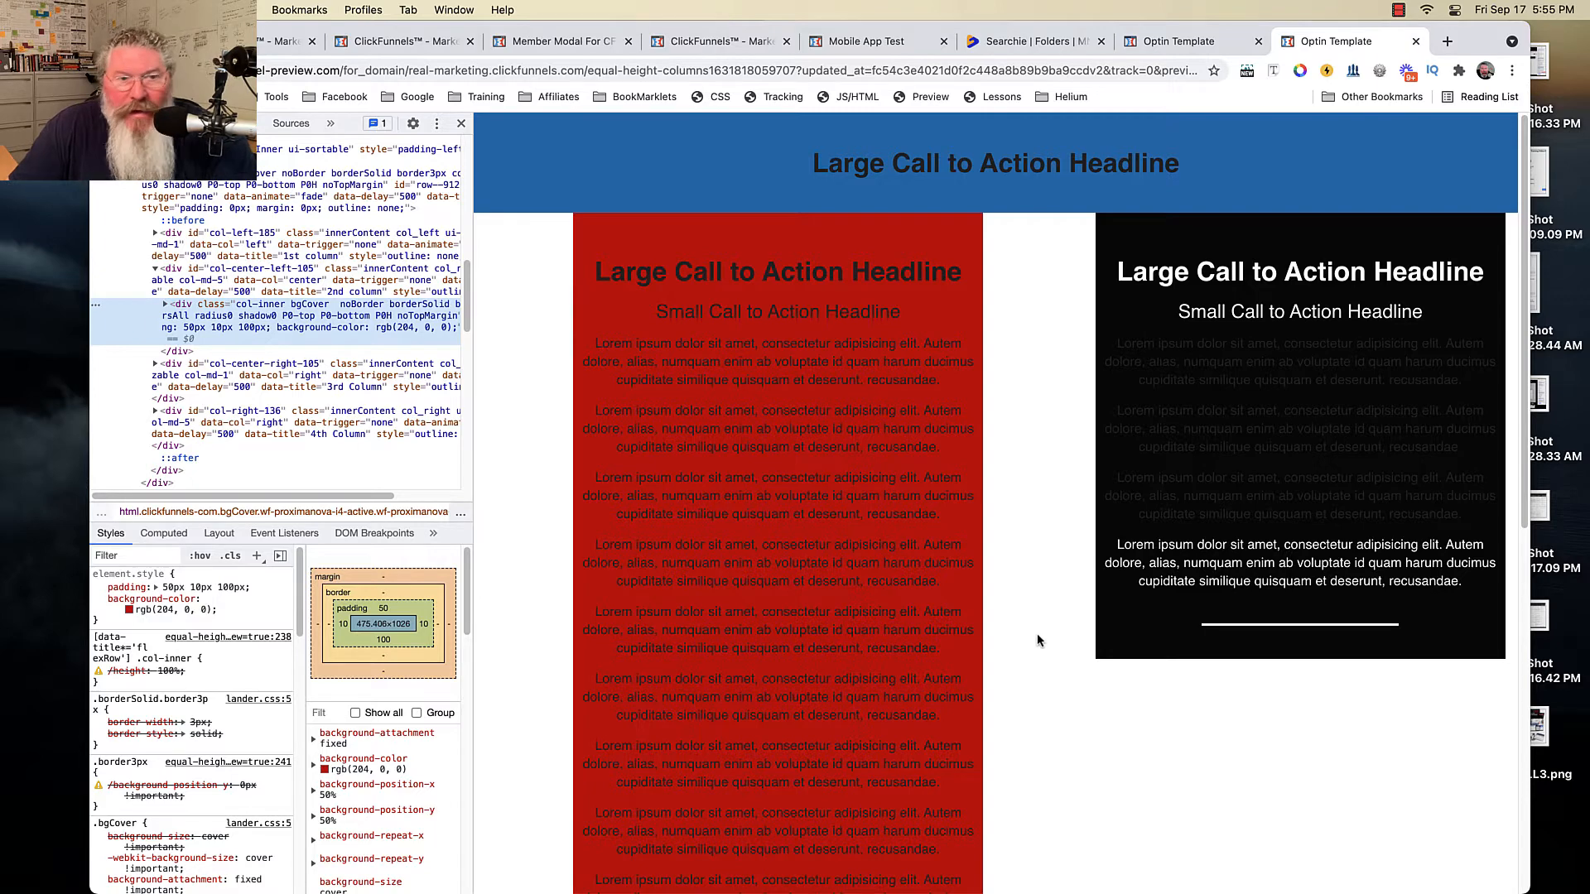
scroll(203, 321, "up", 2)
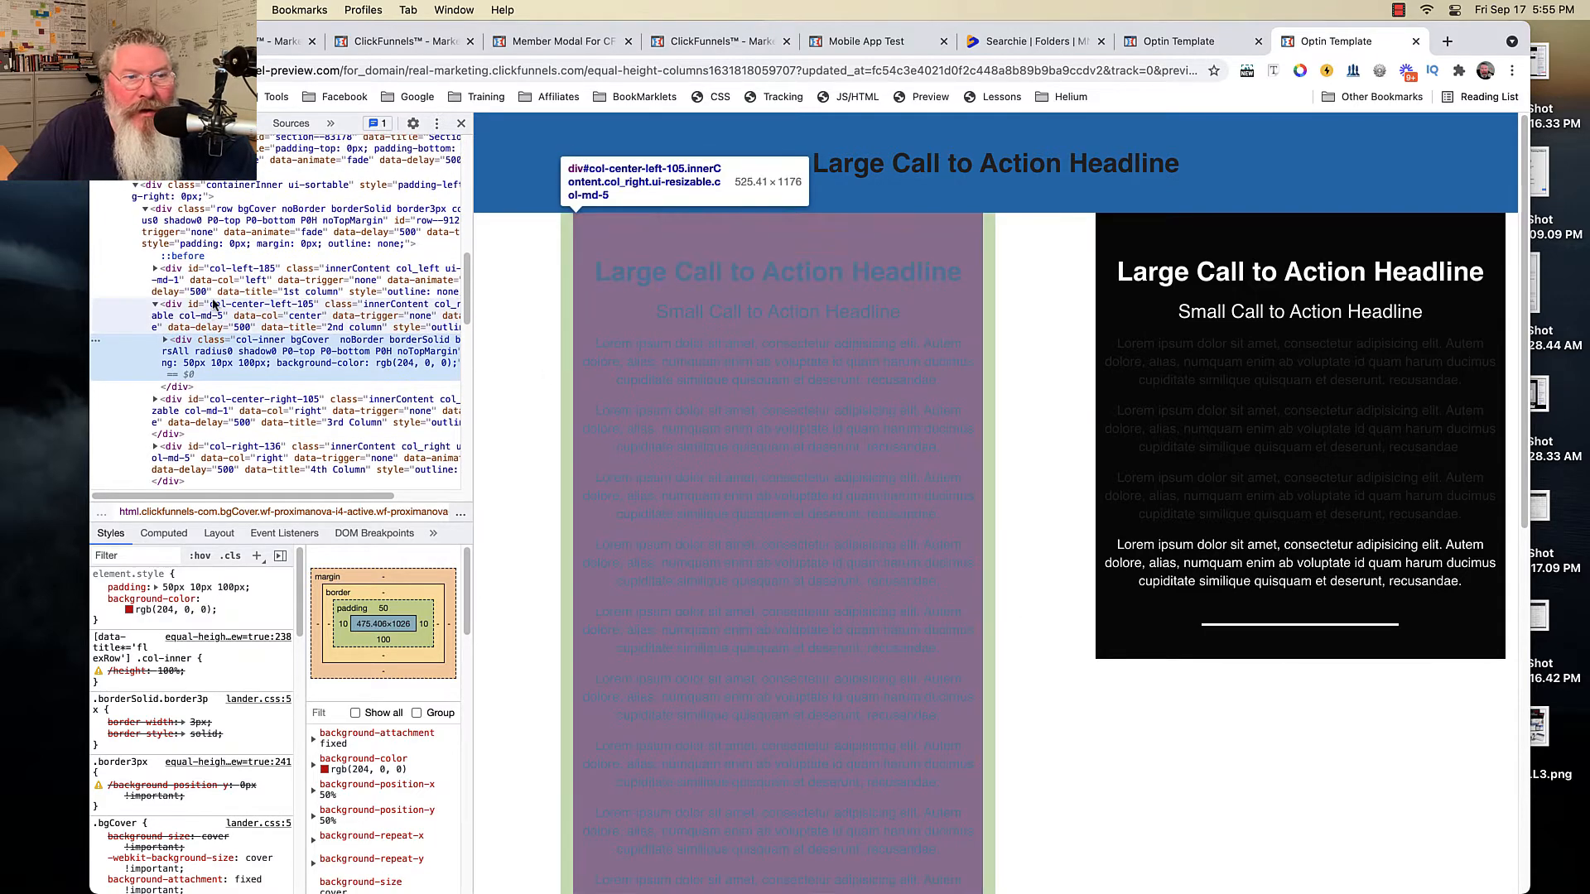
Inspect the row's div in the developer tools, check its data-title attribute, and collapse the 2nd column's markup.
left_click(170, 222)
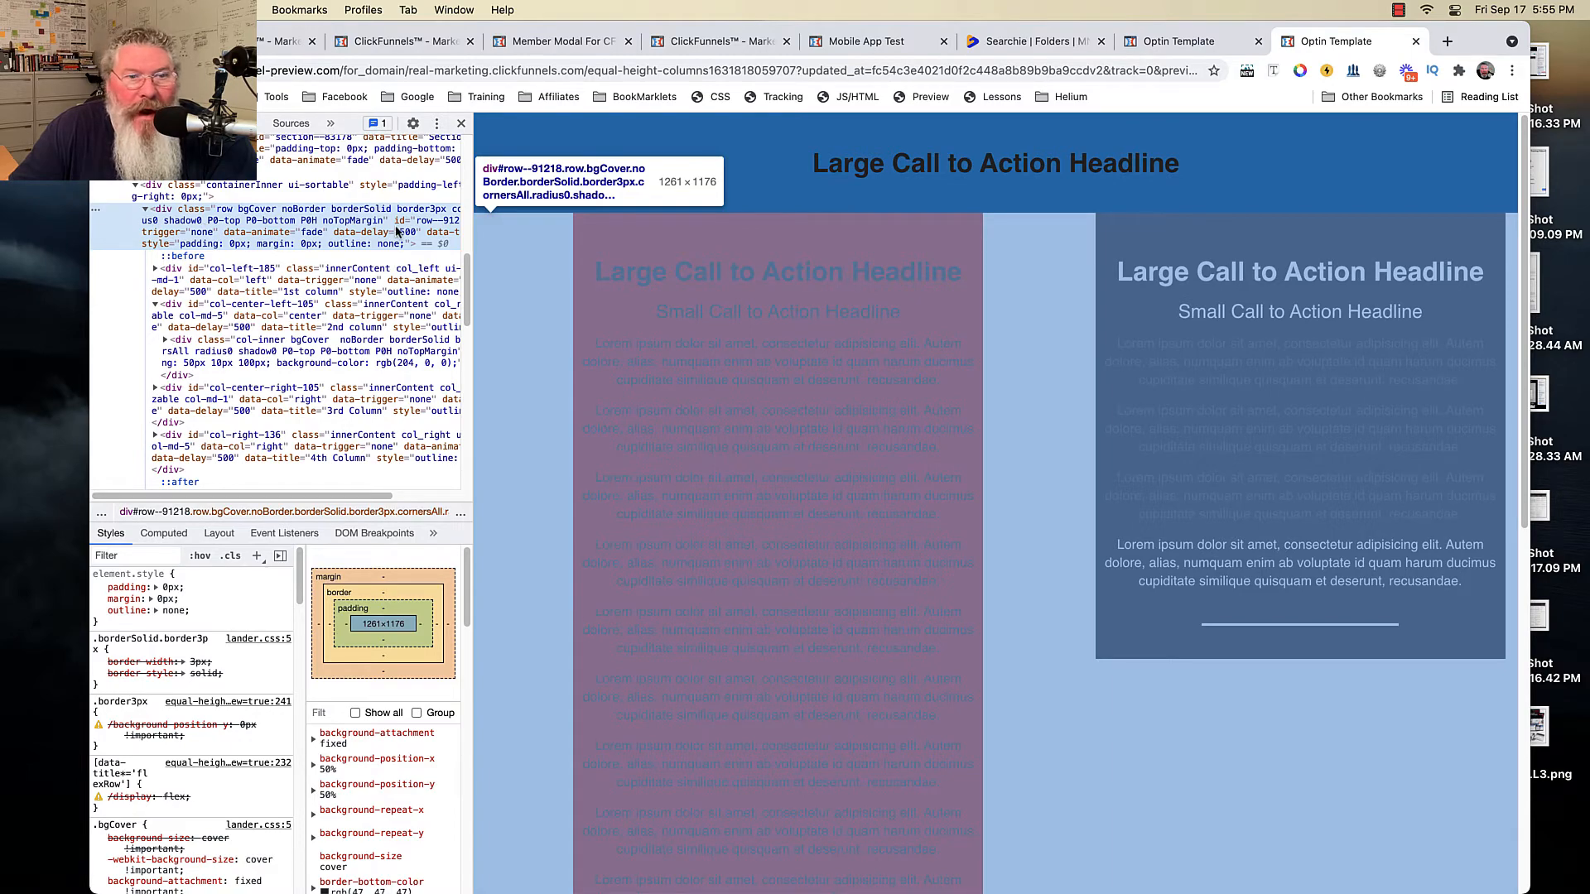
scroll(372, 234, "right", 2)
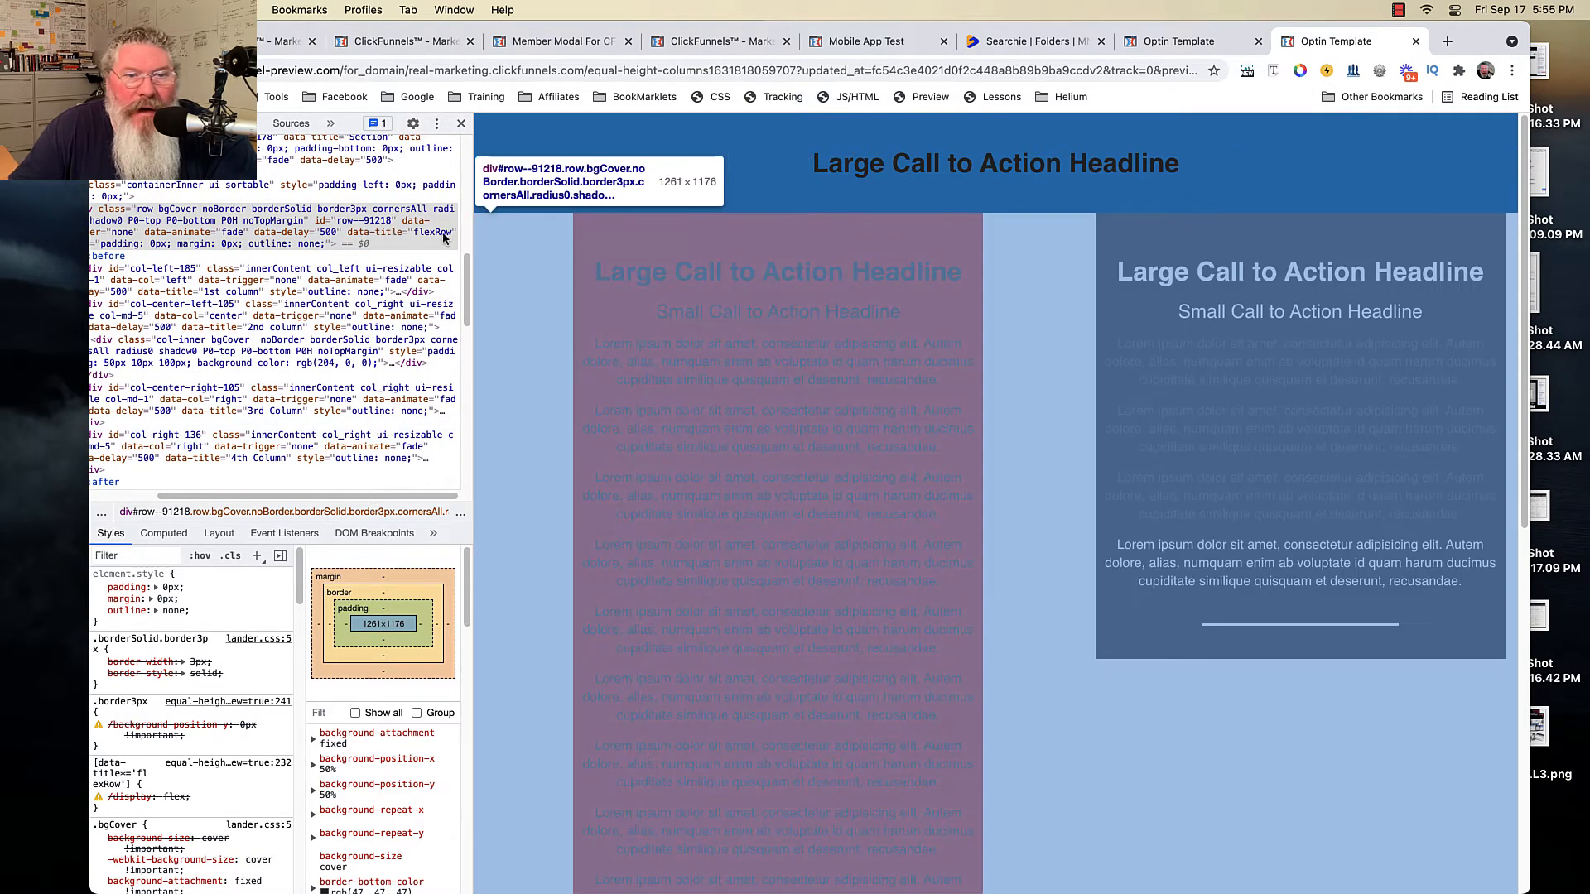
double_click(435, 234)
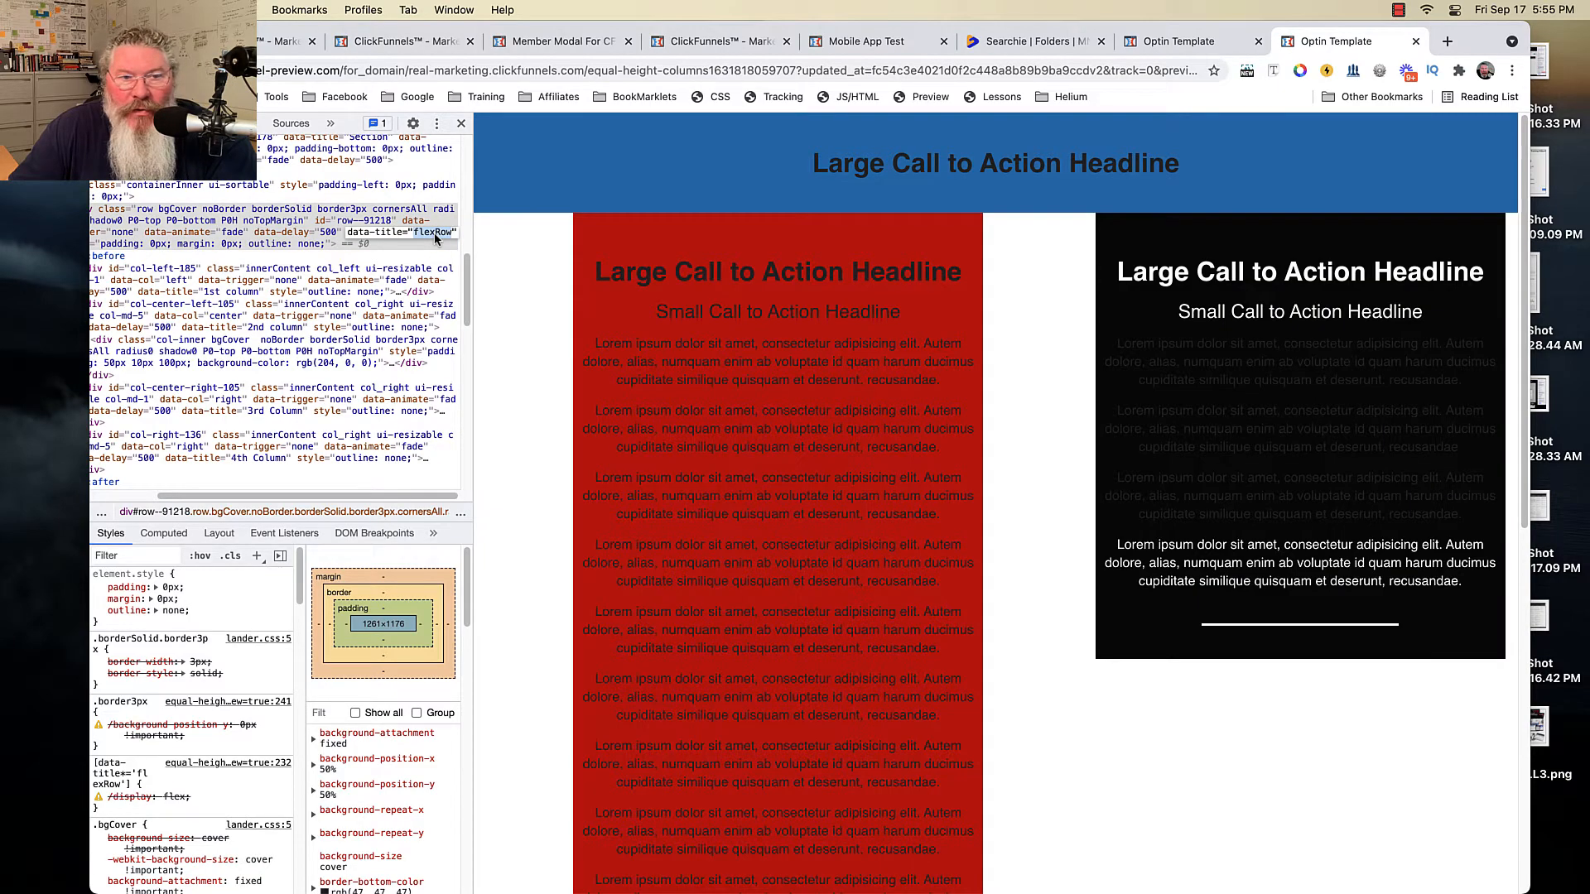
left_click_drag(348, 497, 284, 497)
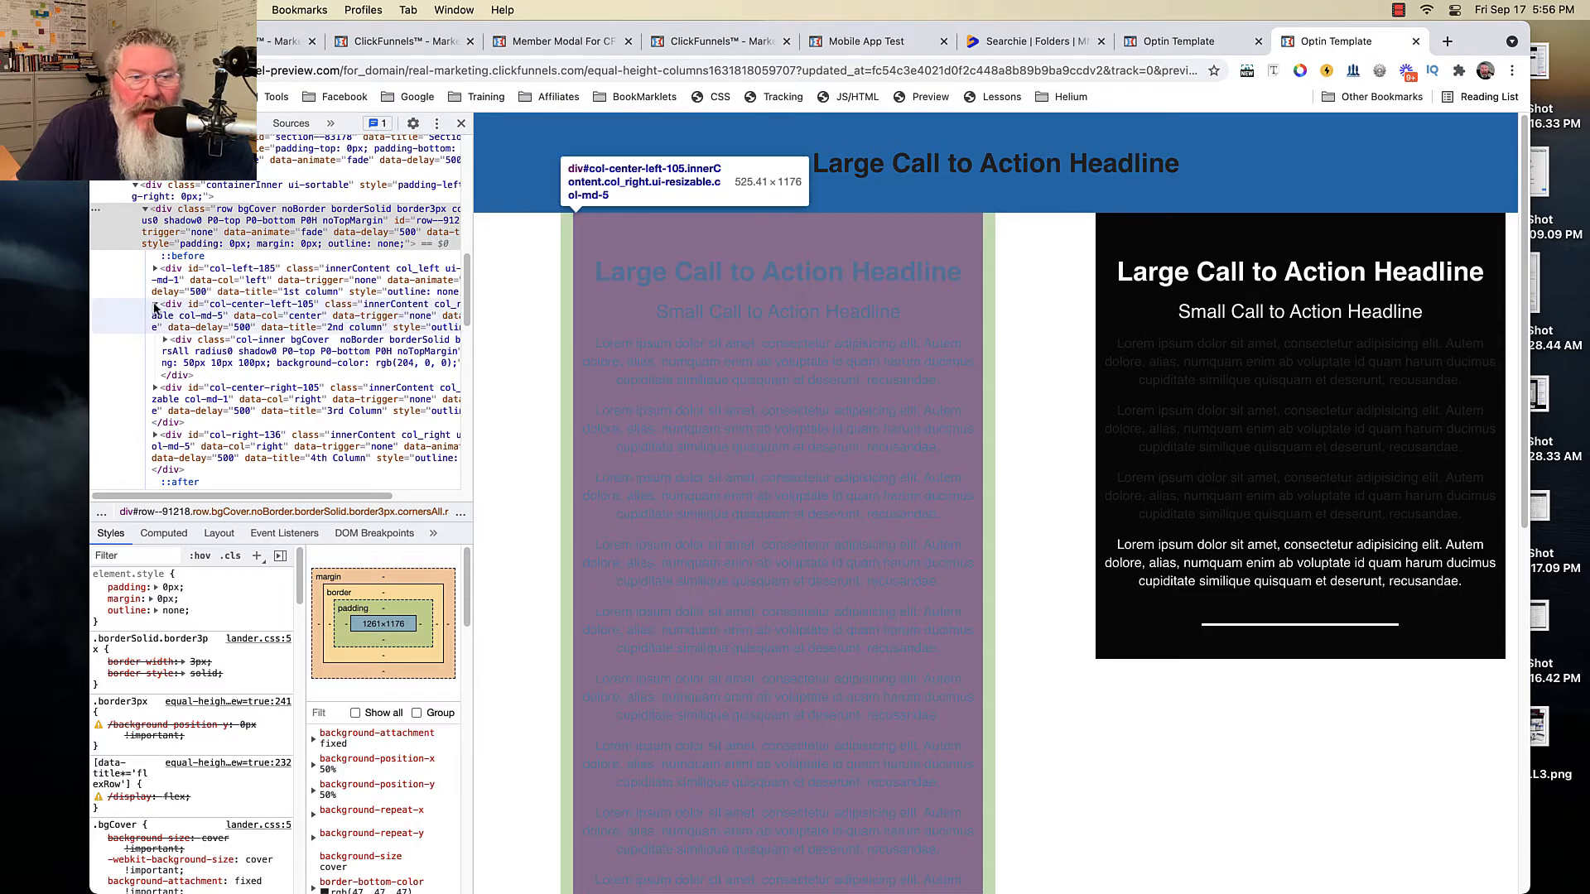
left_click(155, 306)
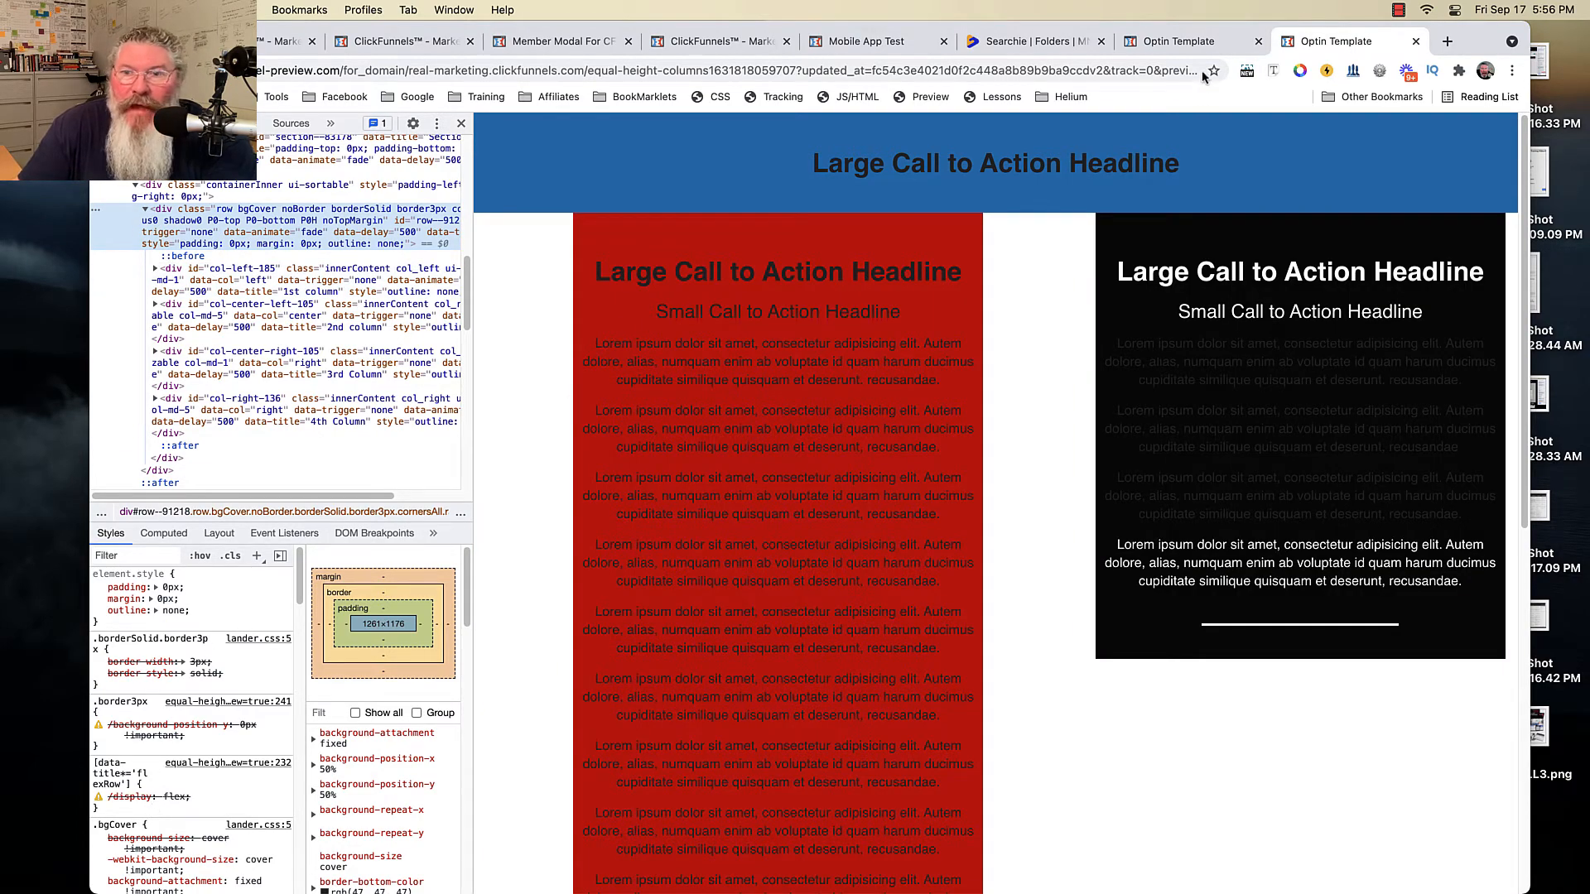
In the page editor, look over the background image library for the flexRow's 1st column and set its image position to No Repeat.
left_click(1193, 44)
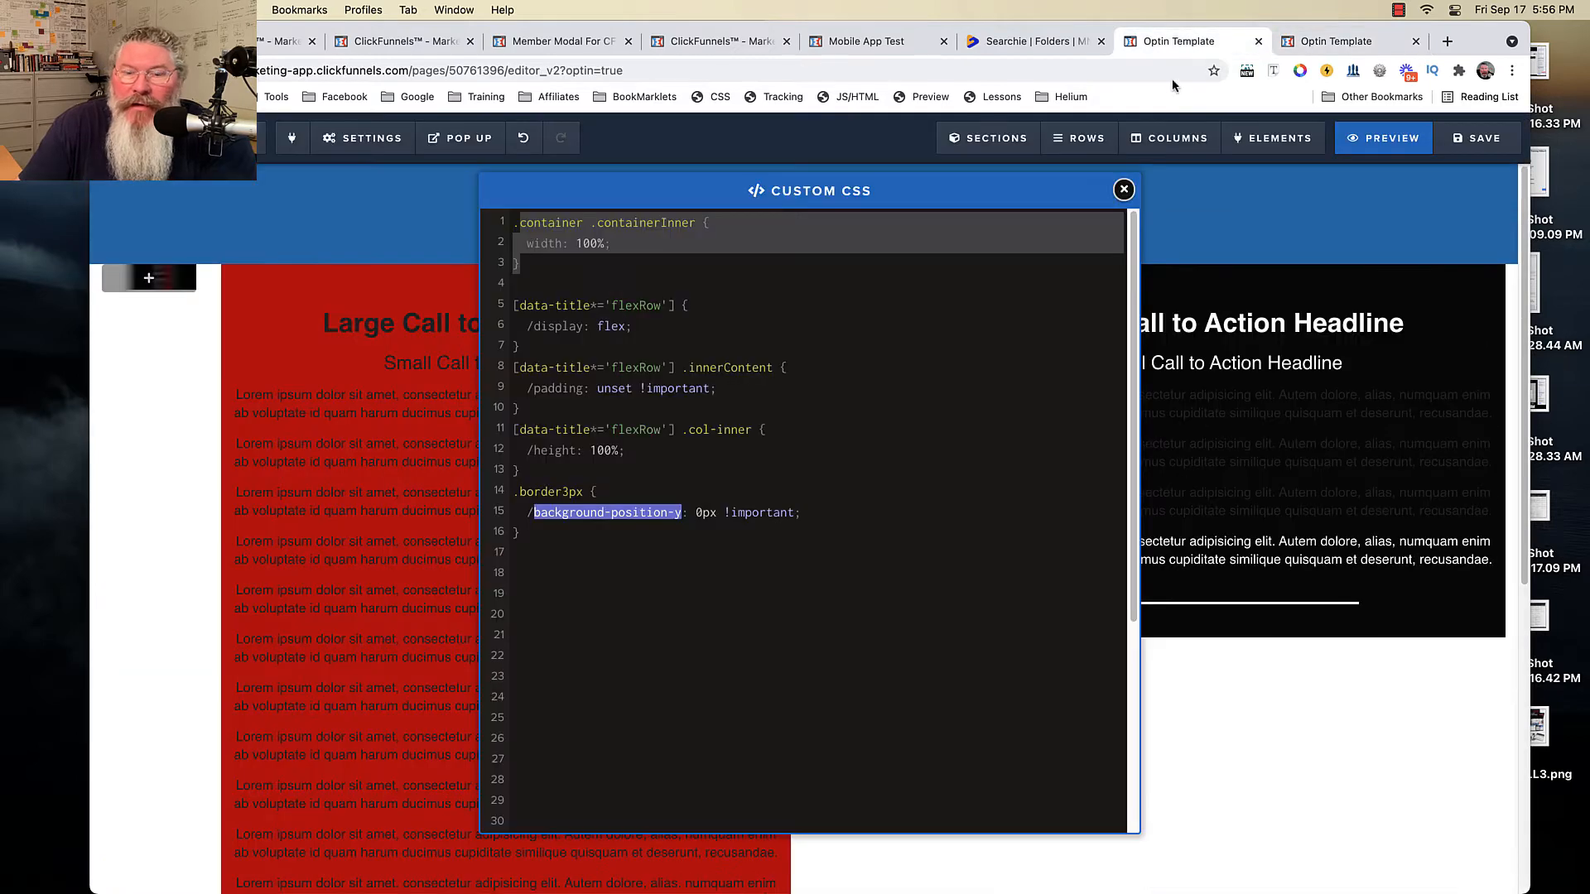
left_click(1123, 192)
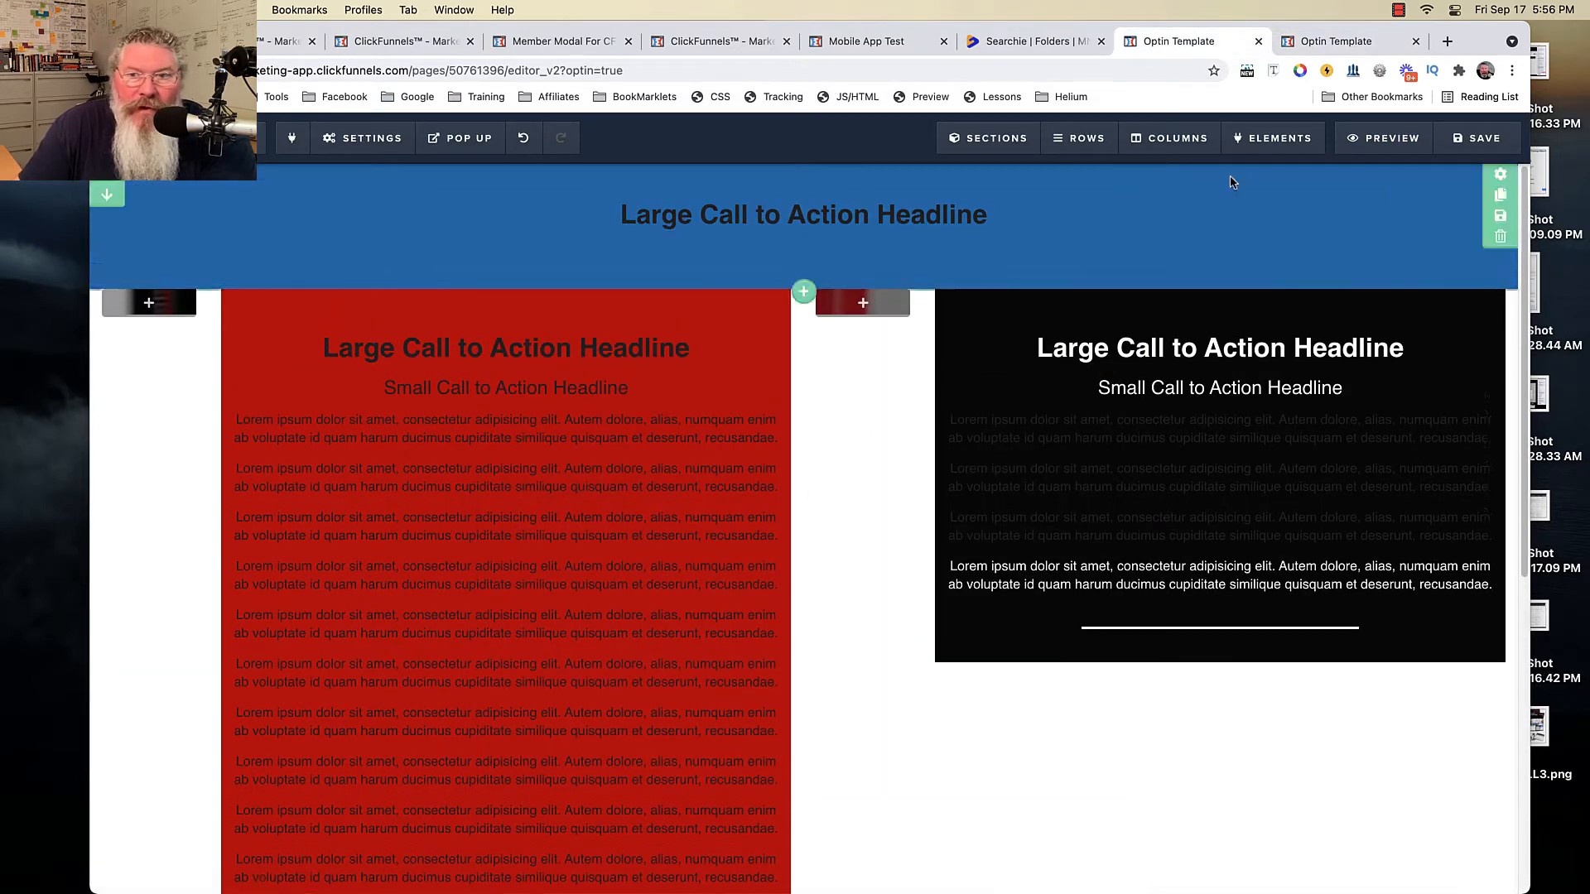
left_click(1182, 154)
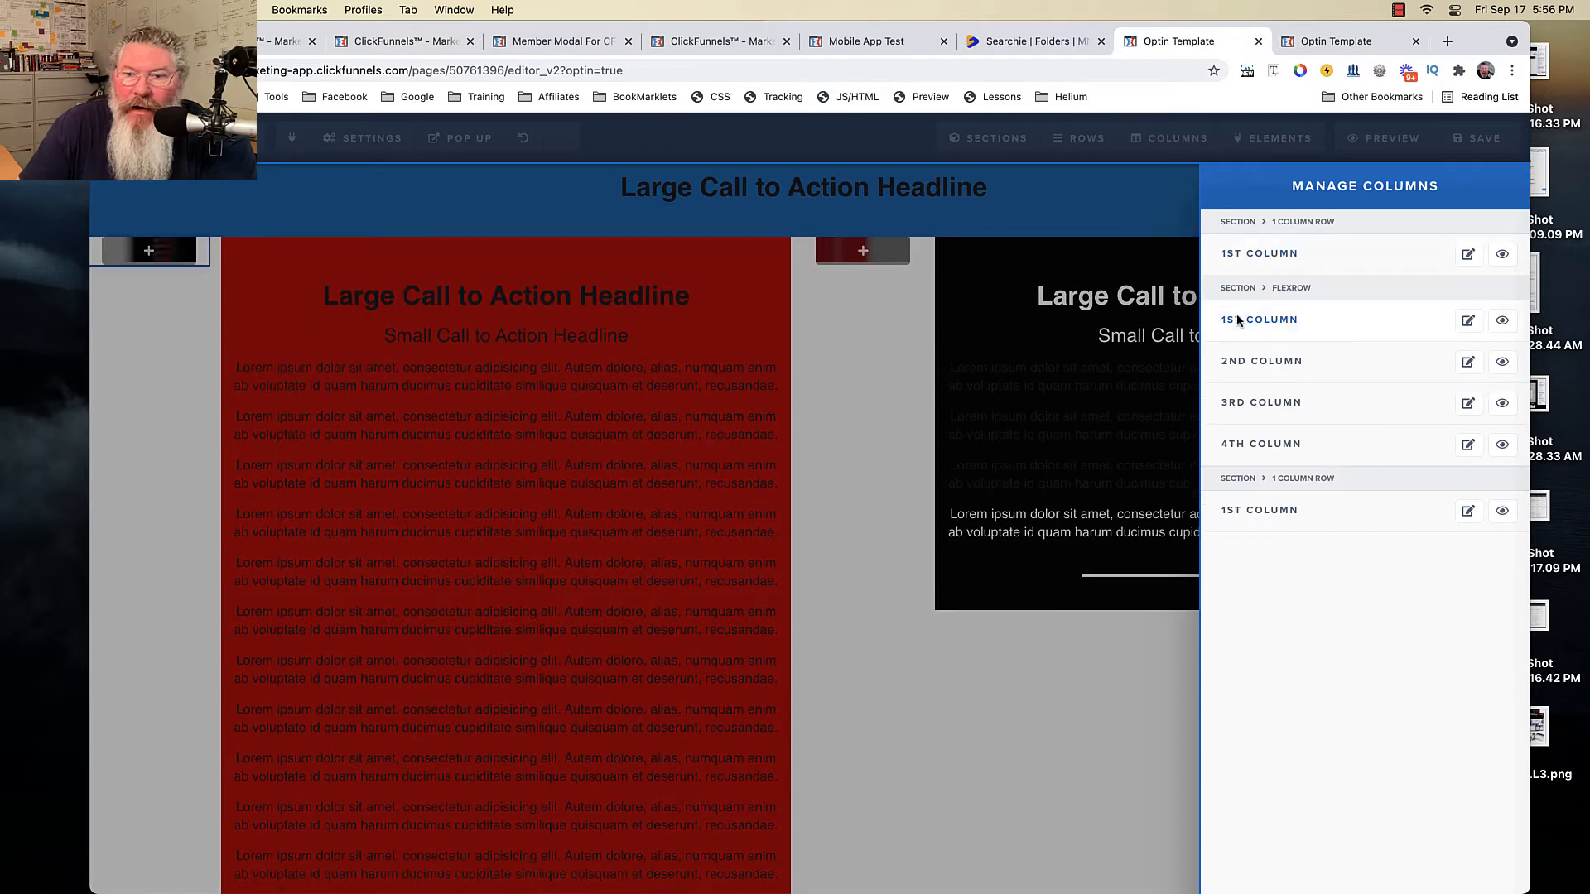
left_click(1237, 320)
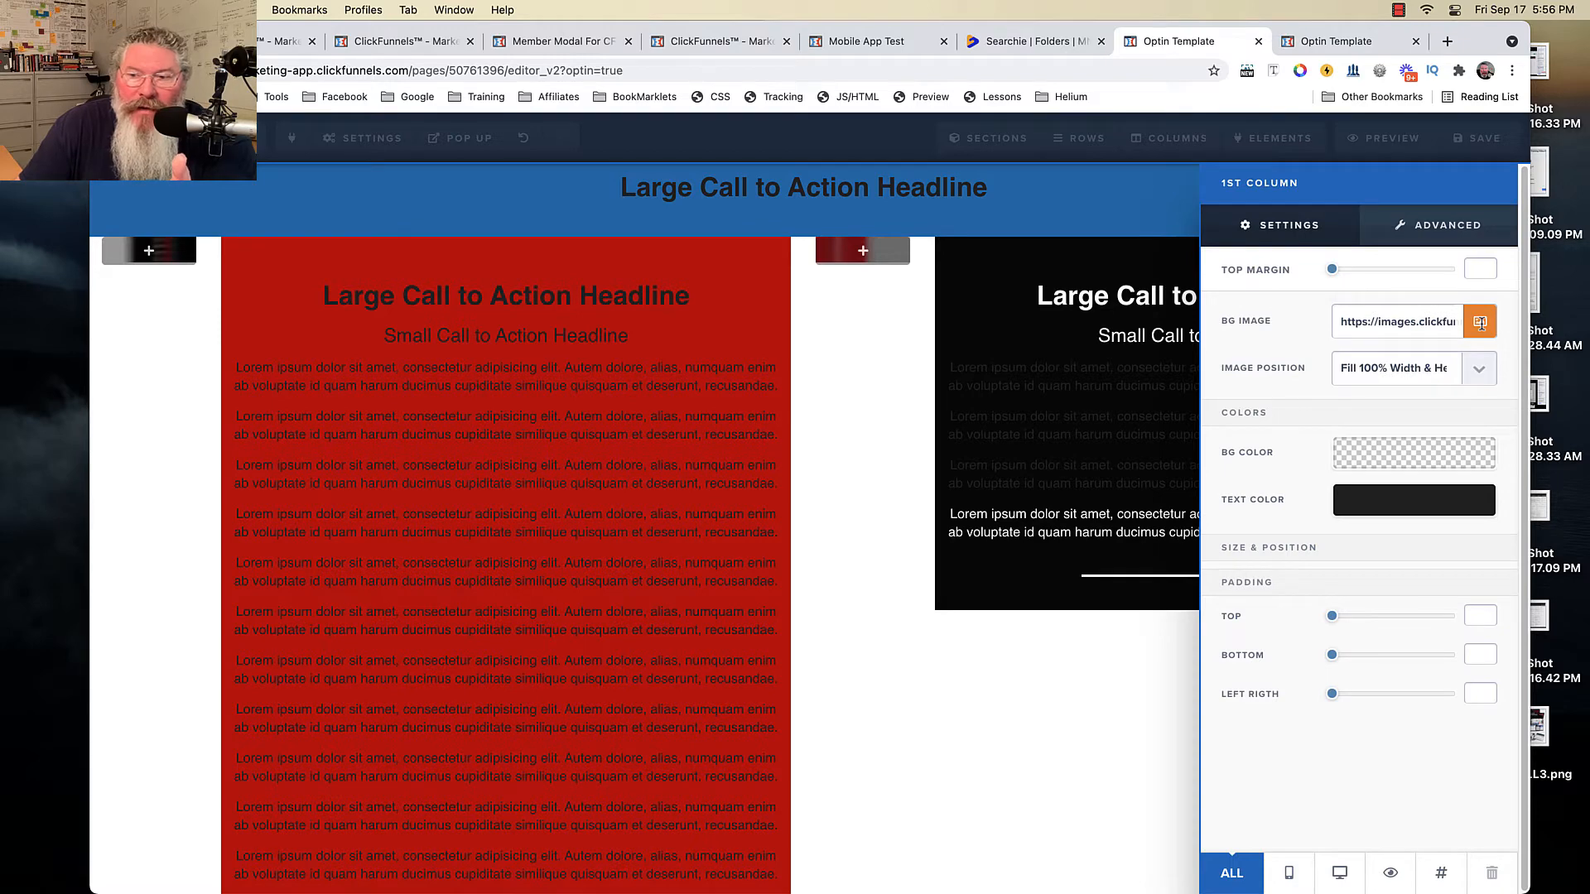
left_click(1480, 322)
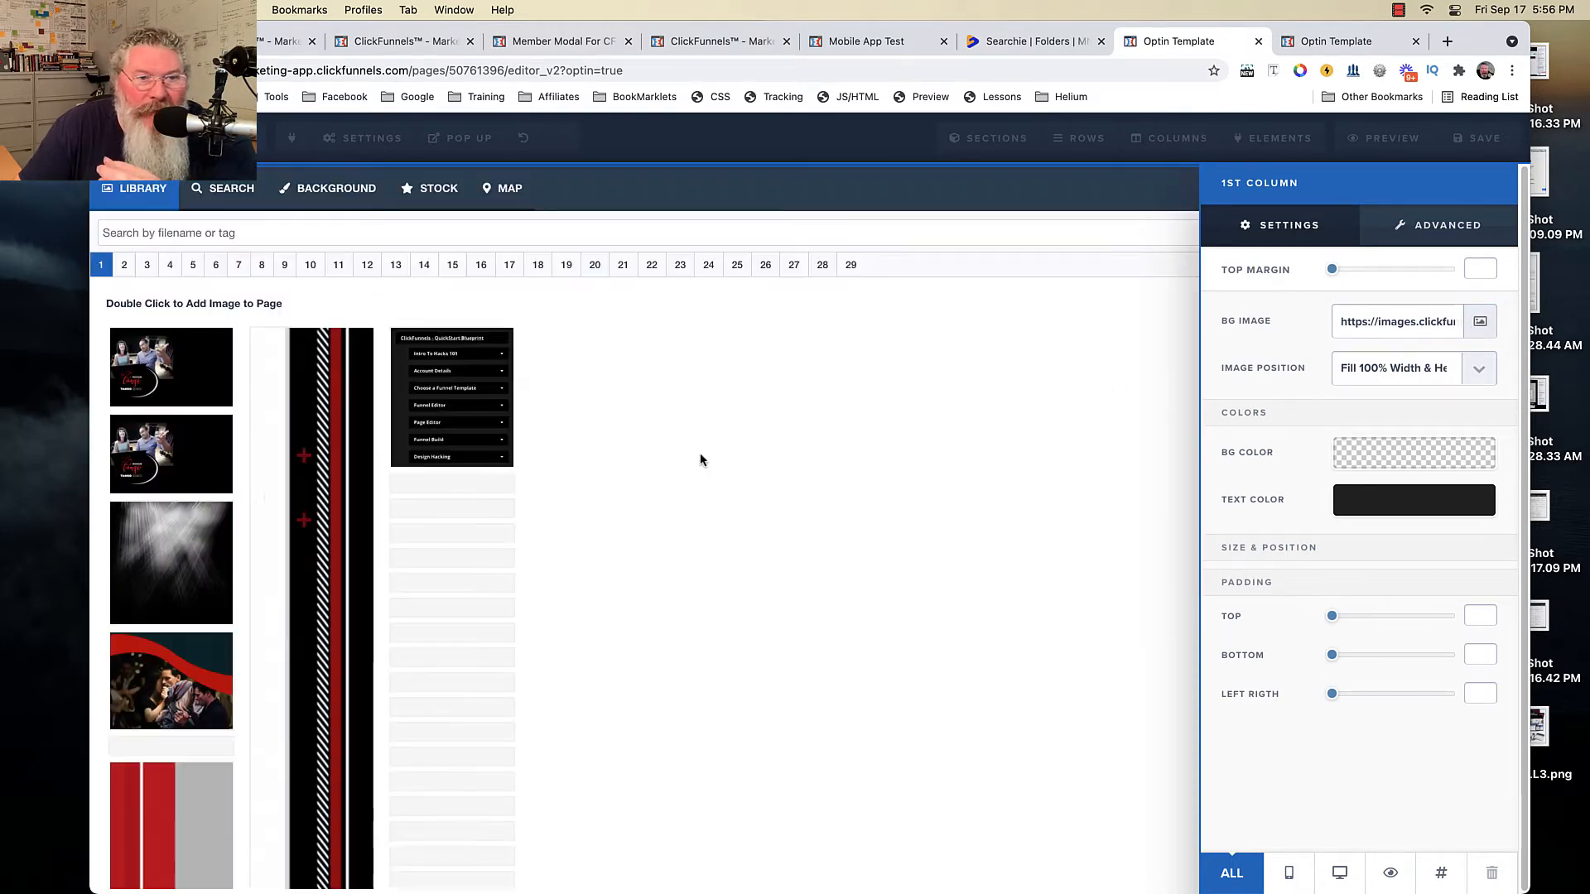
scroll(522, 385, "down", 3)
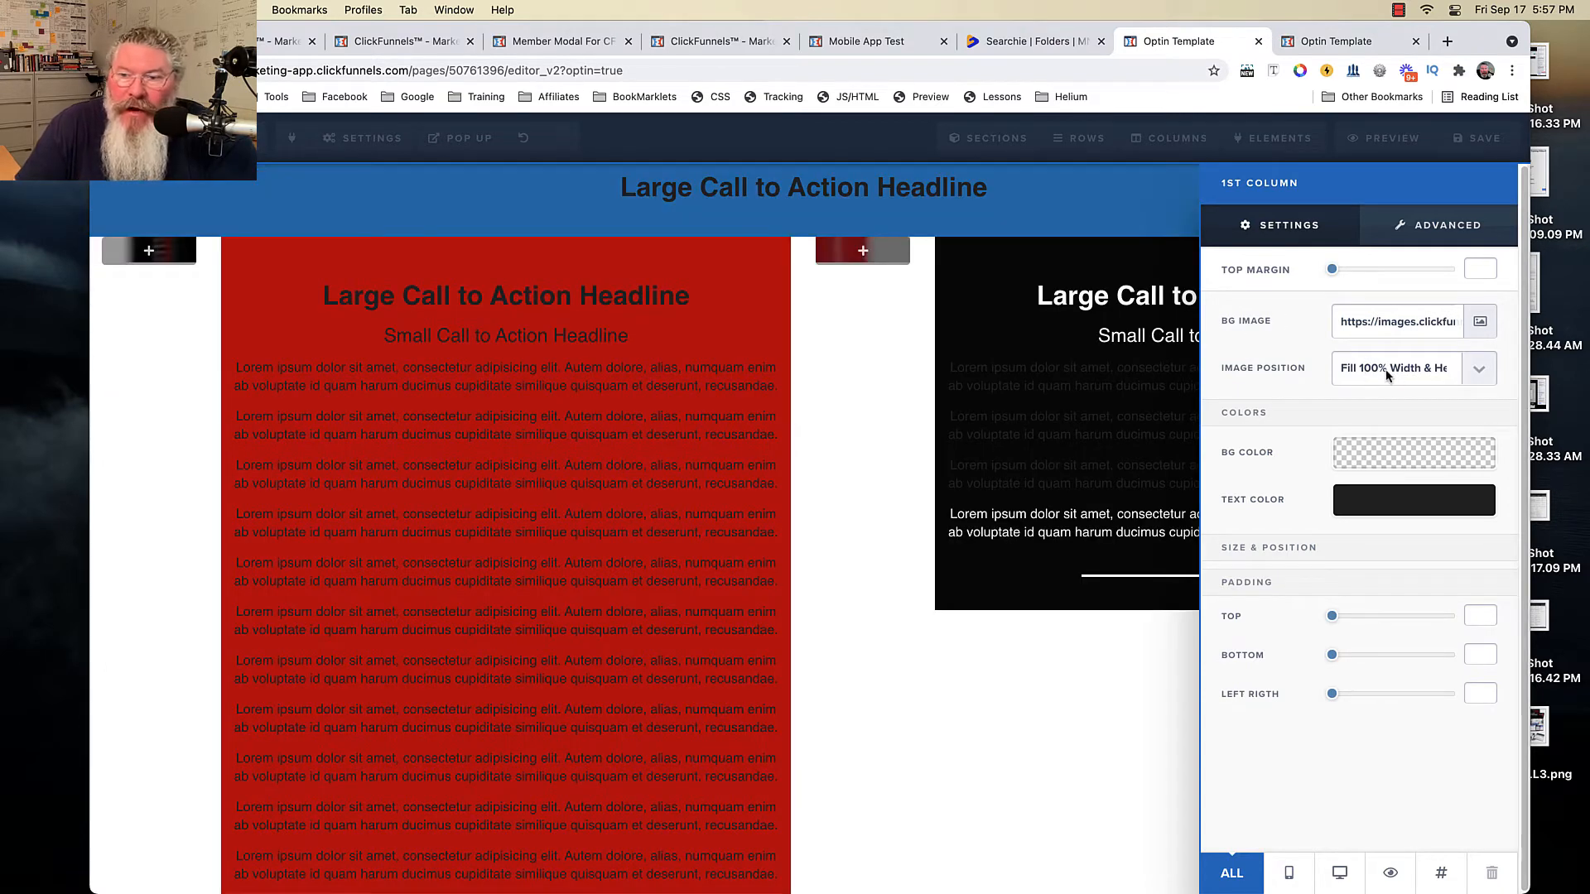
left_click(1388, 375)
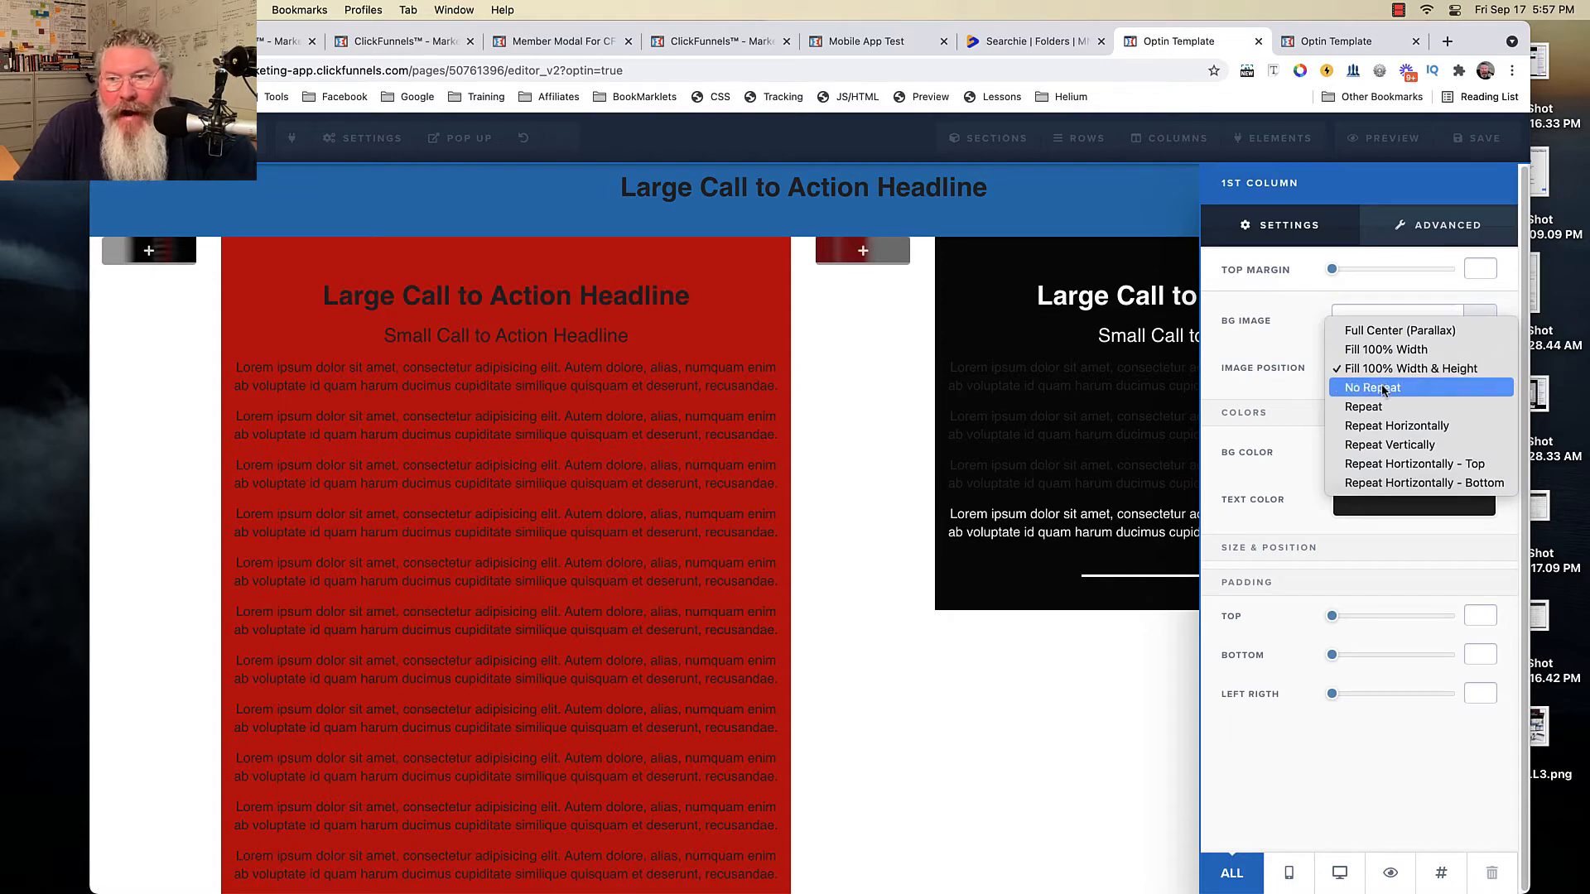
left_click(1382, 391)
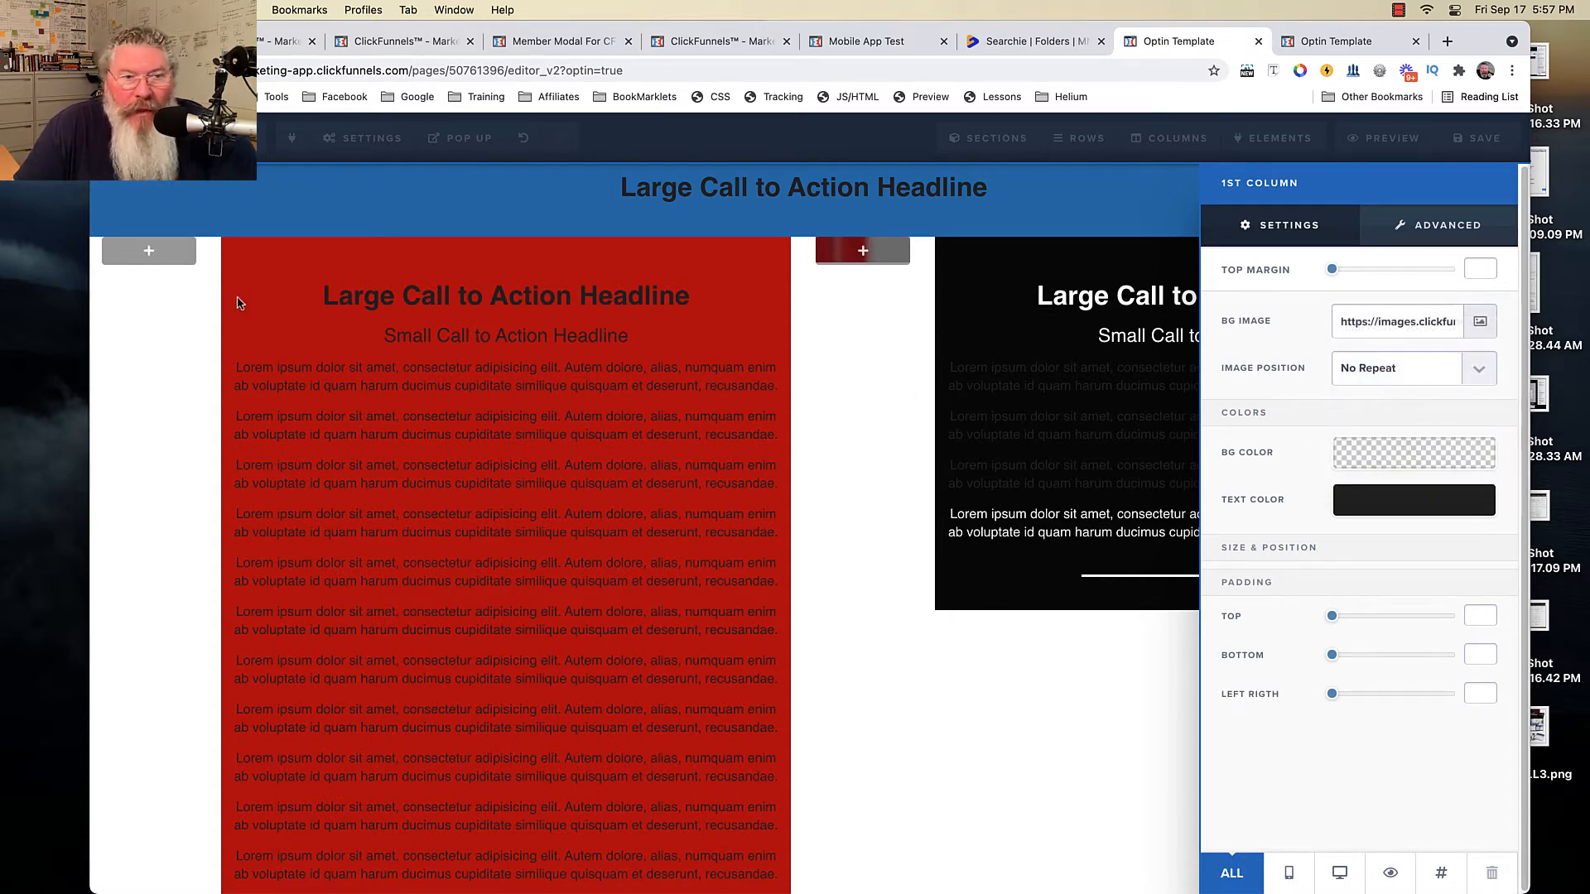
left_click(847, 334)
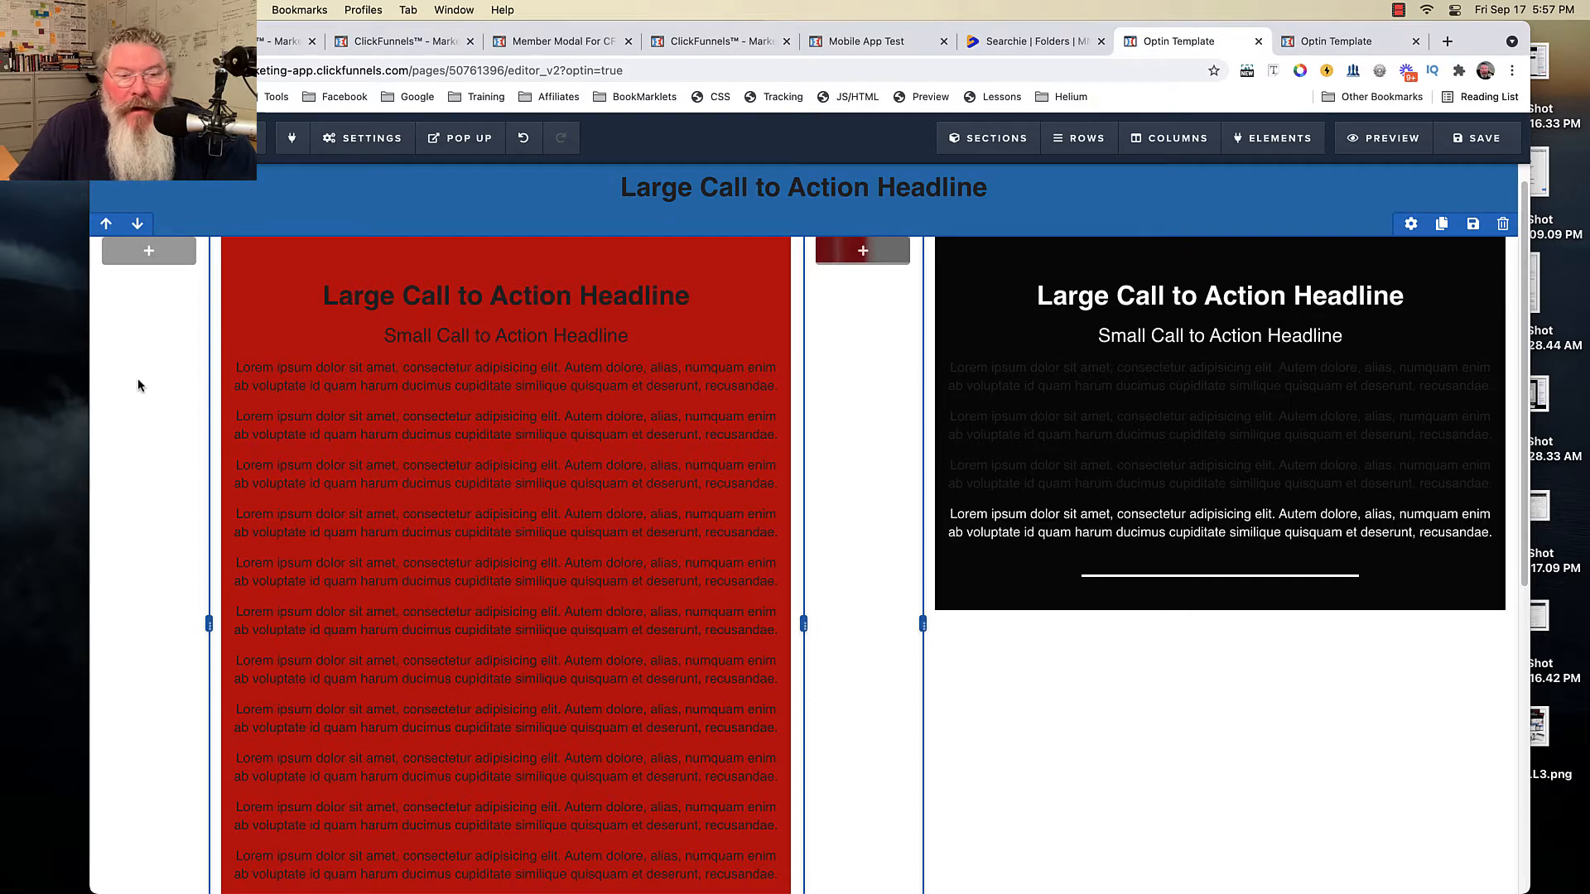
Open the page's custom CSS, enable display: flex in the flexRow rule by removing its slash, and disable it again.
left_click(717, 99)
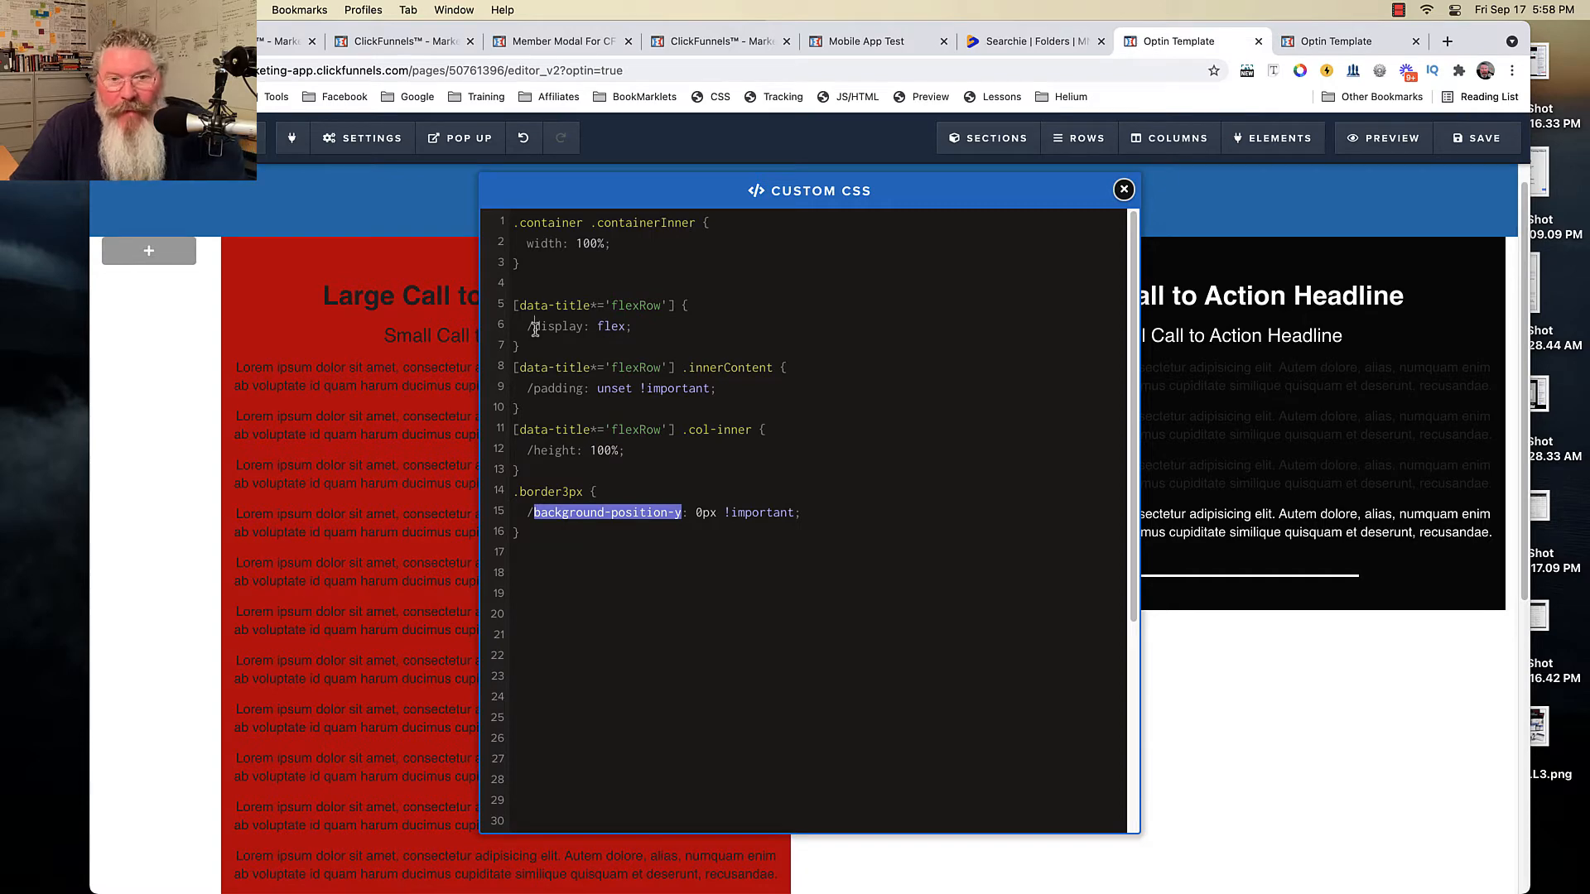
left_click(532, 328)
key("BackSpace")
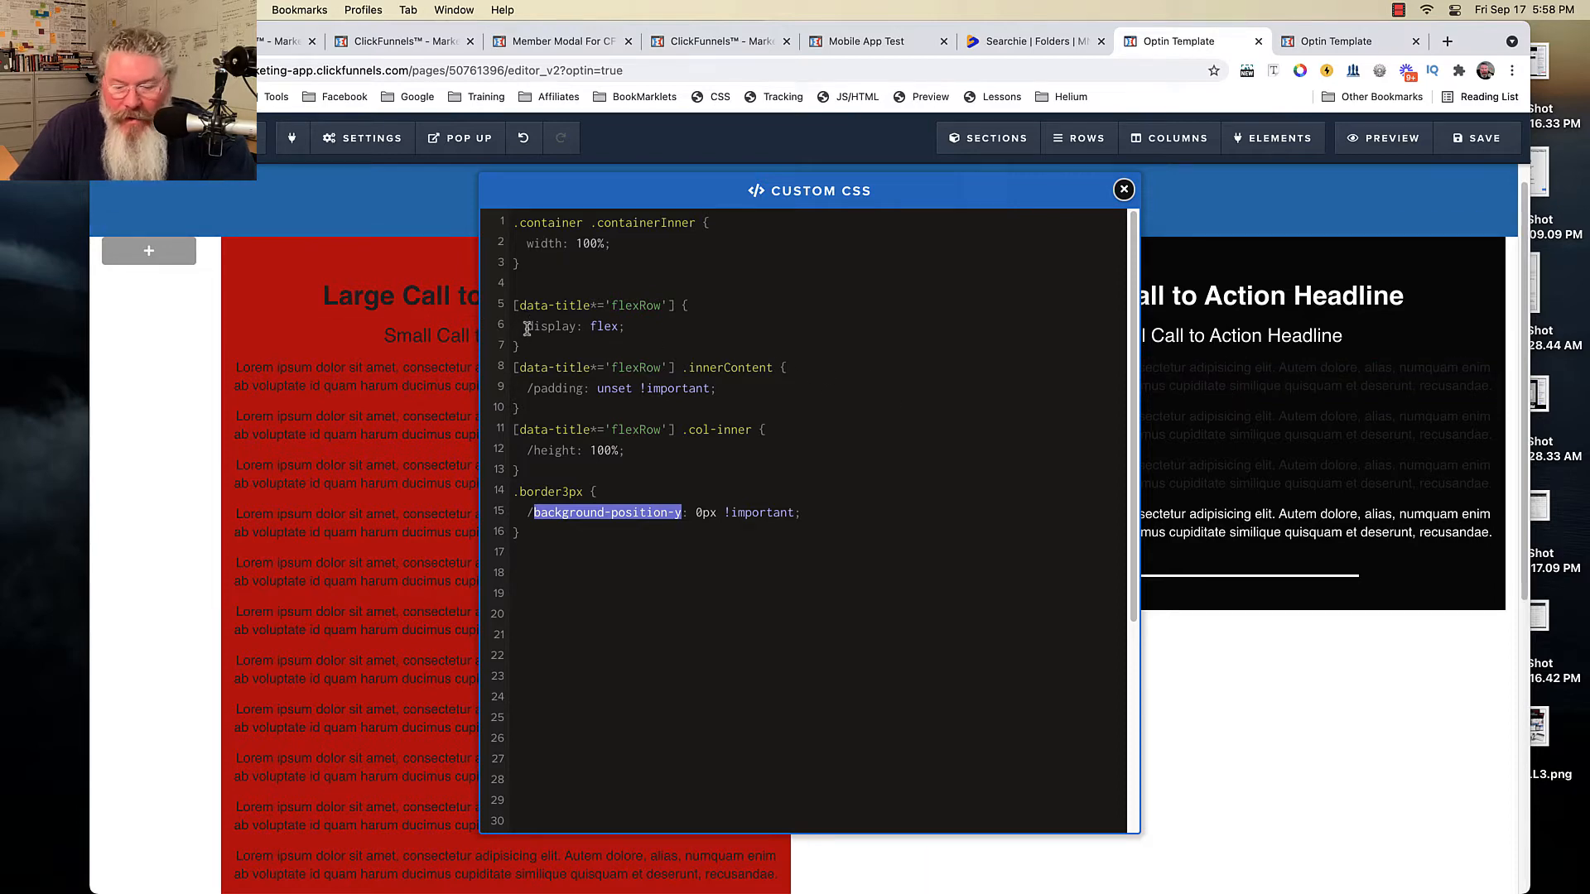
type("/")
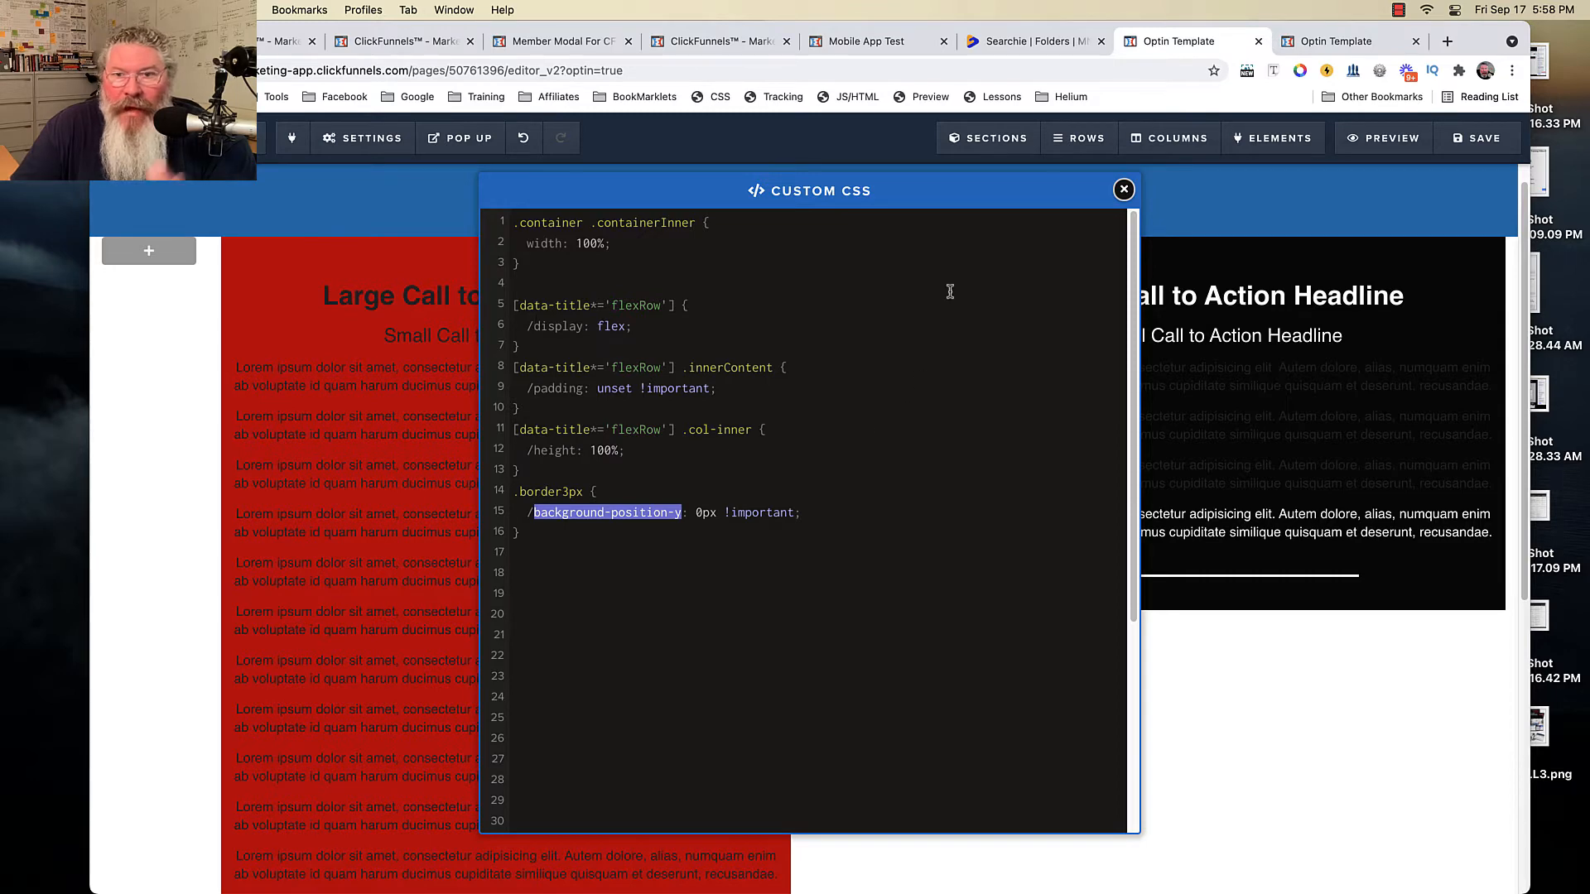
Inspect the 1st column's div in the preview's developer tools and check its padding and class attribute.
left_click(1312, 46)
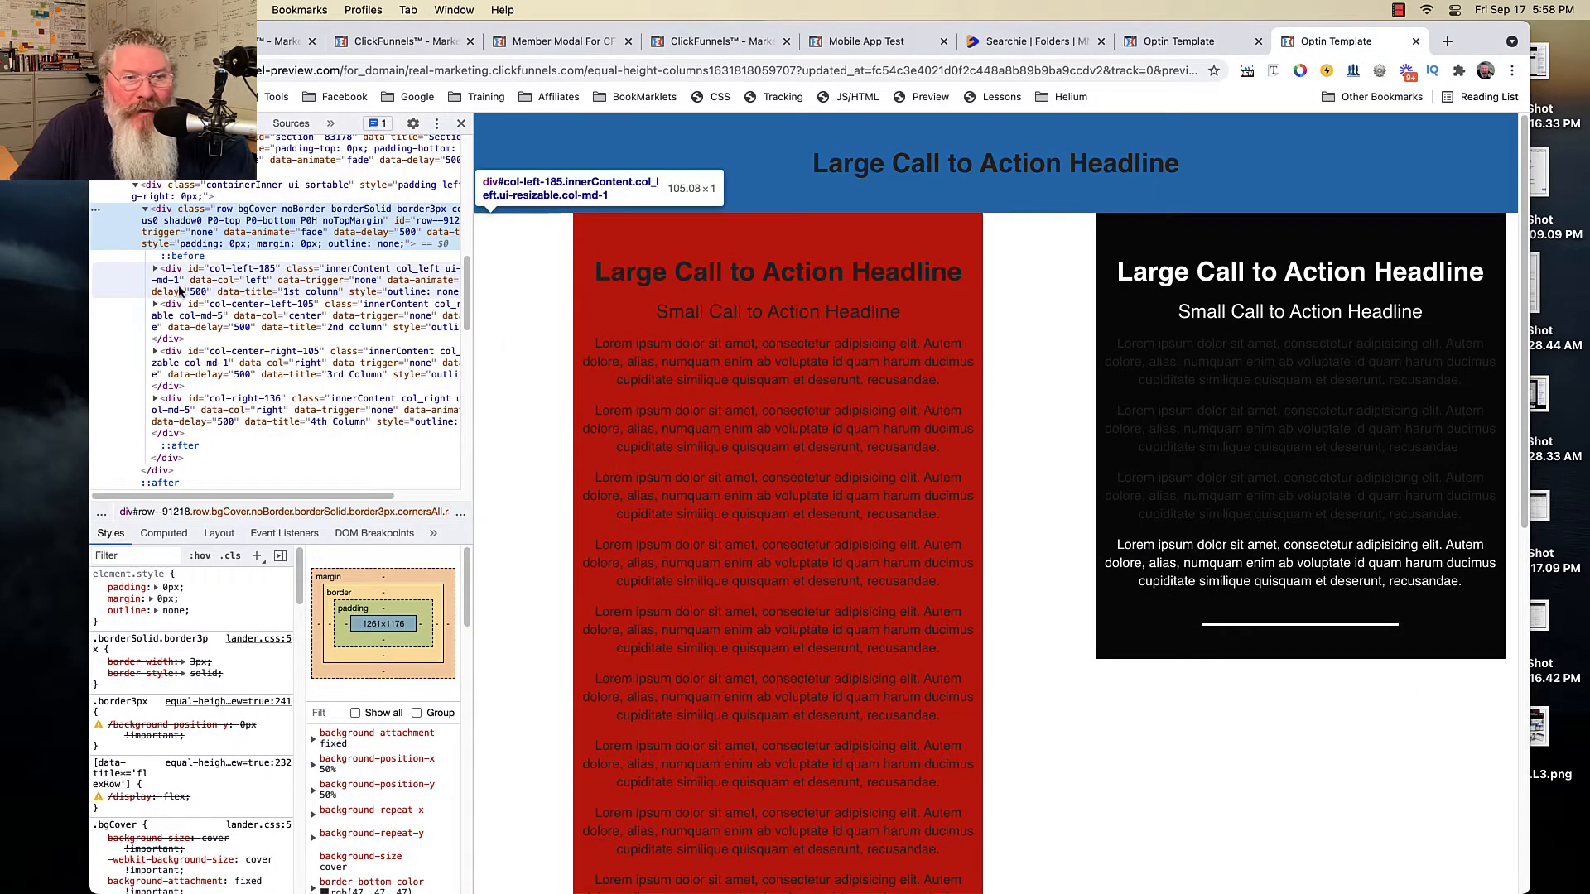
left_click(128, 283)
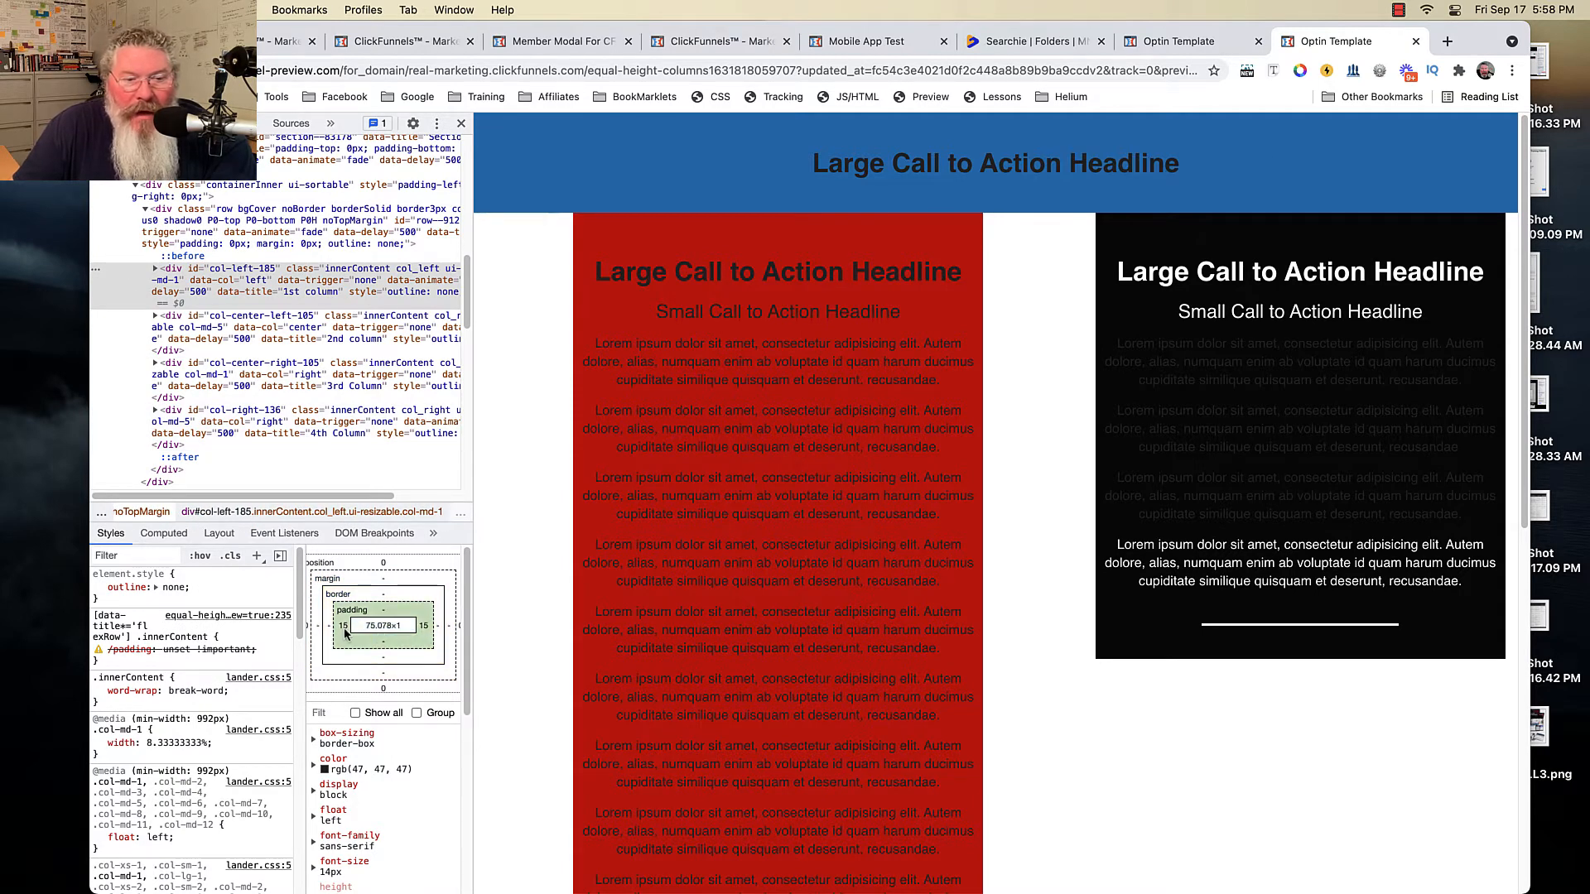
double_click(361, 276)
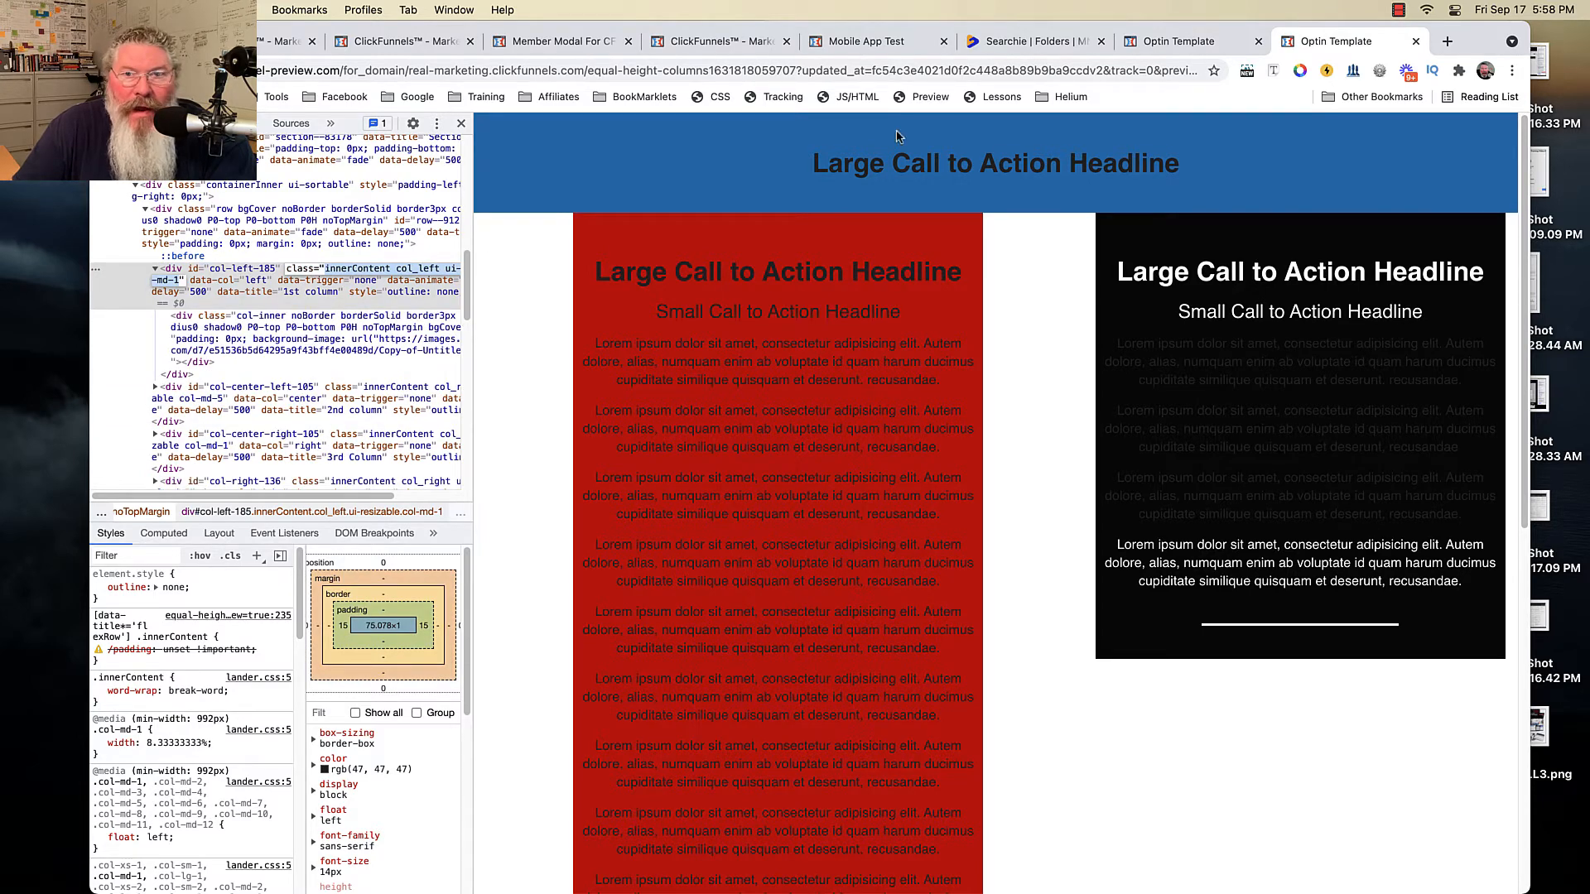
Return to the custom CSS and highlight the data-title and .innerContent parts of the padding rule's selector.
left_click(1193, 45)
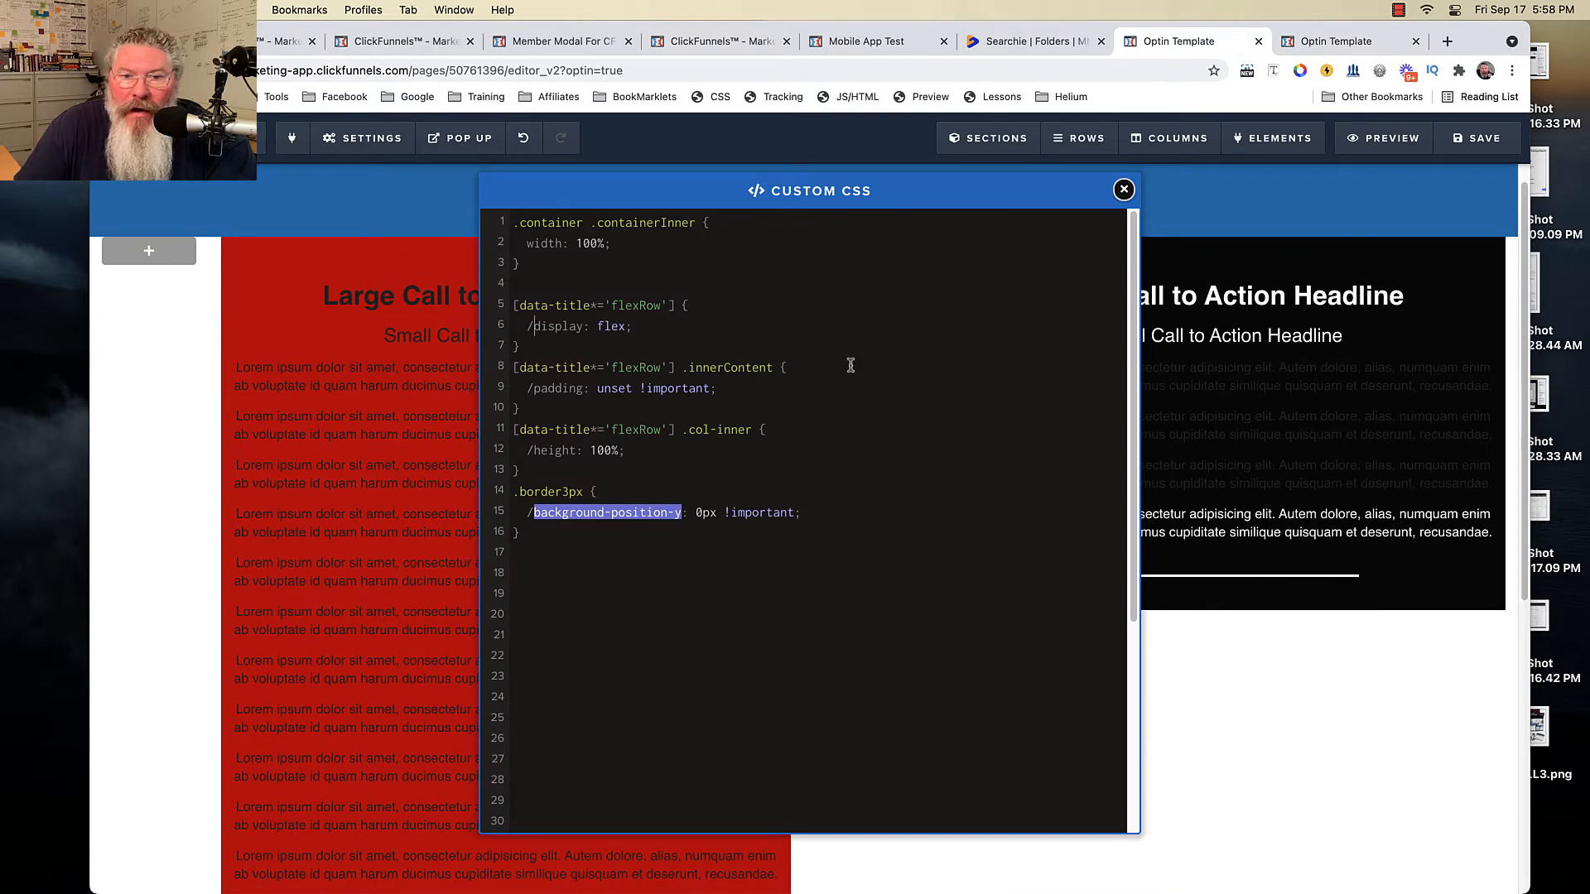
left_click_drag(511, 370, 807, 368)
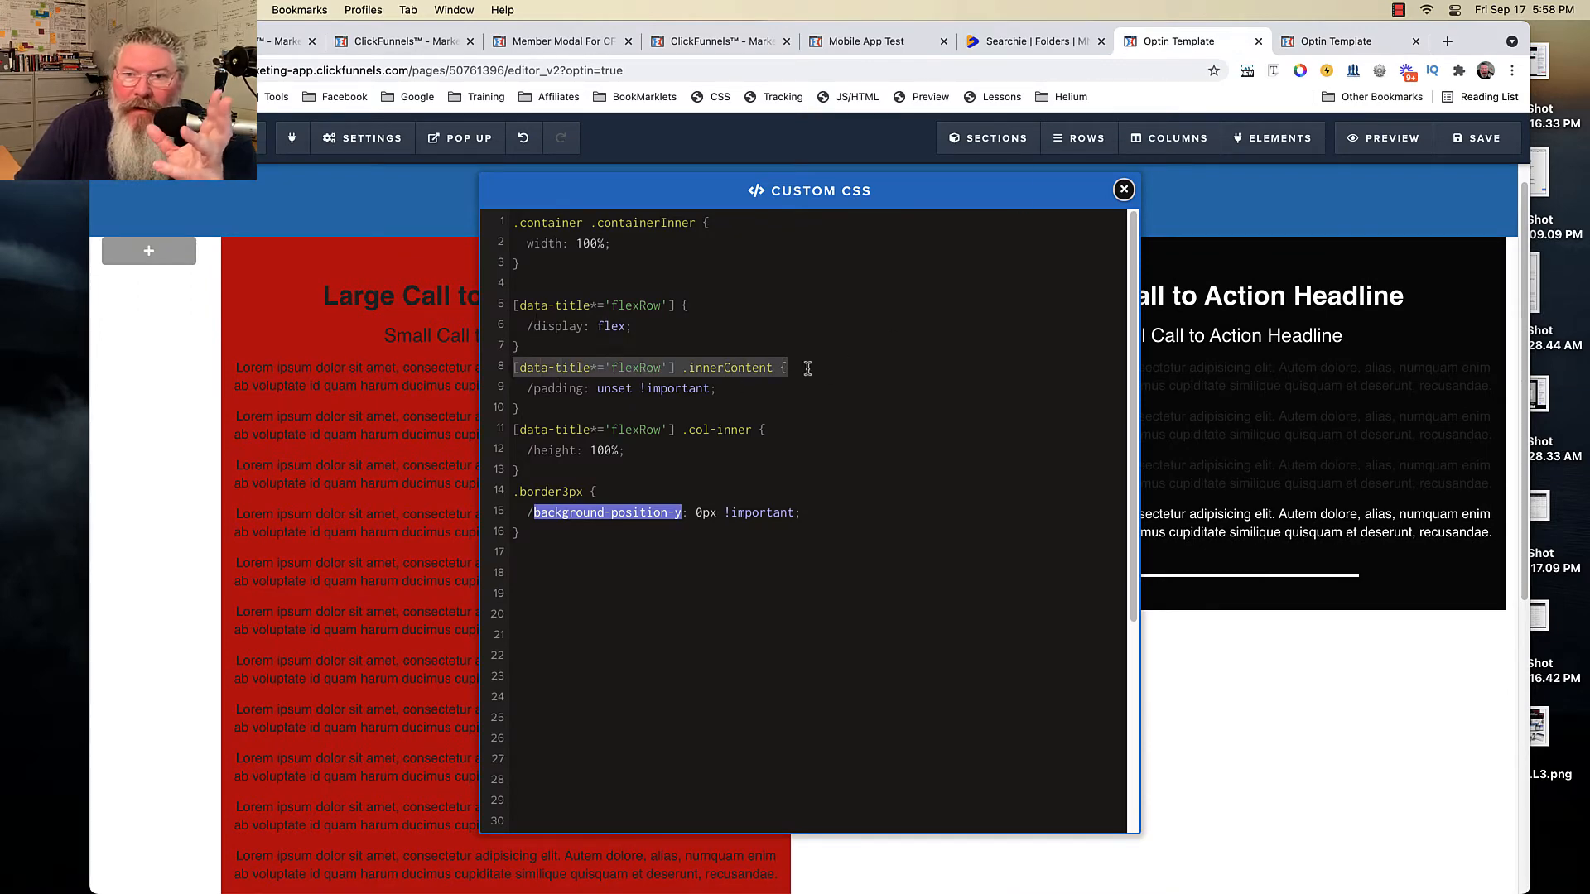
left_click(674, 370)
left_click_drag(675, 370, 511, 370)
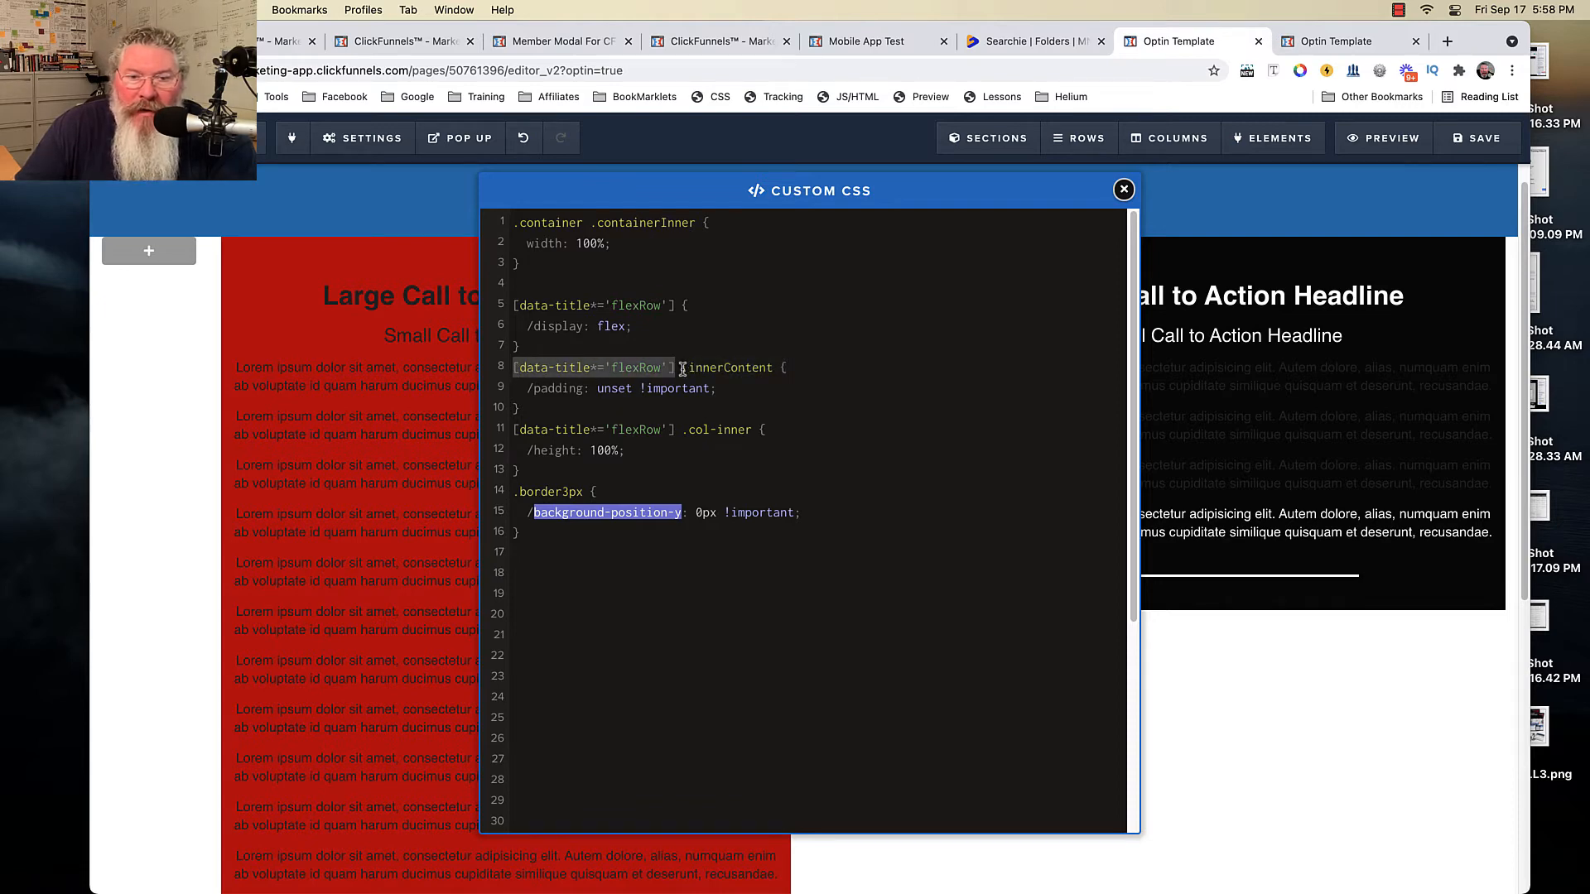
left_click_drag(681, 368, 782, 365)
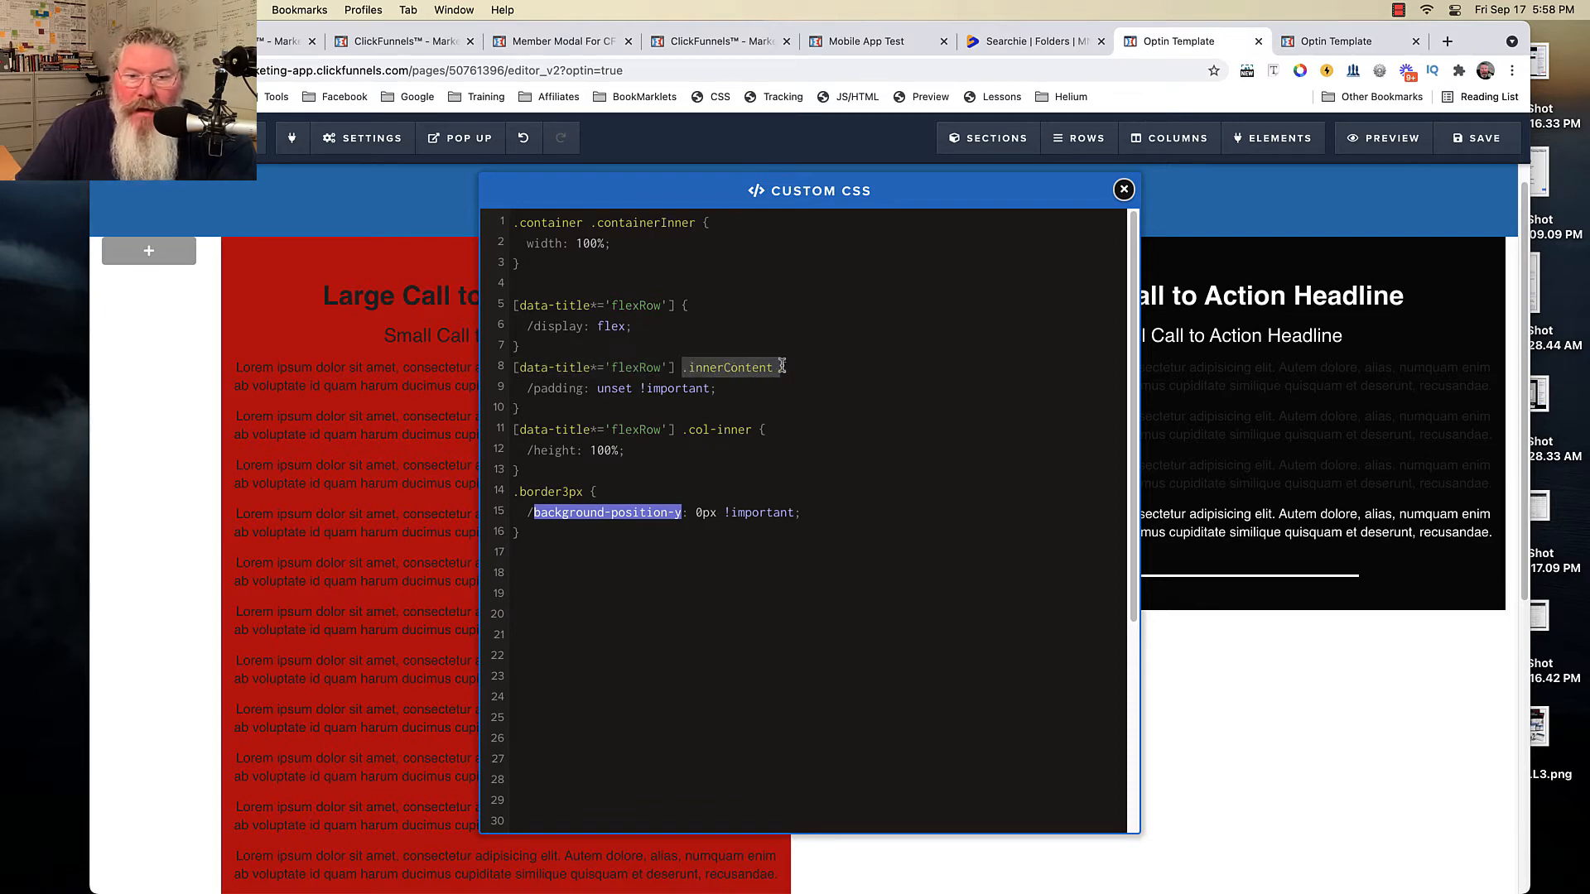
Enable padding: unset !important in the flexRow .innerContent rule of the custom CSS by removing its leading slash.
left_click(1336, 40)
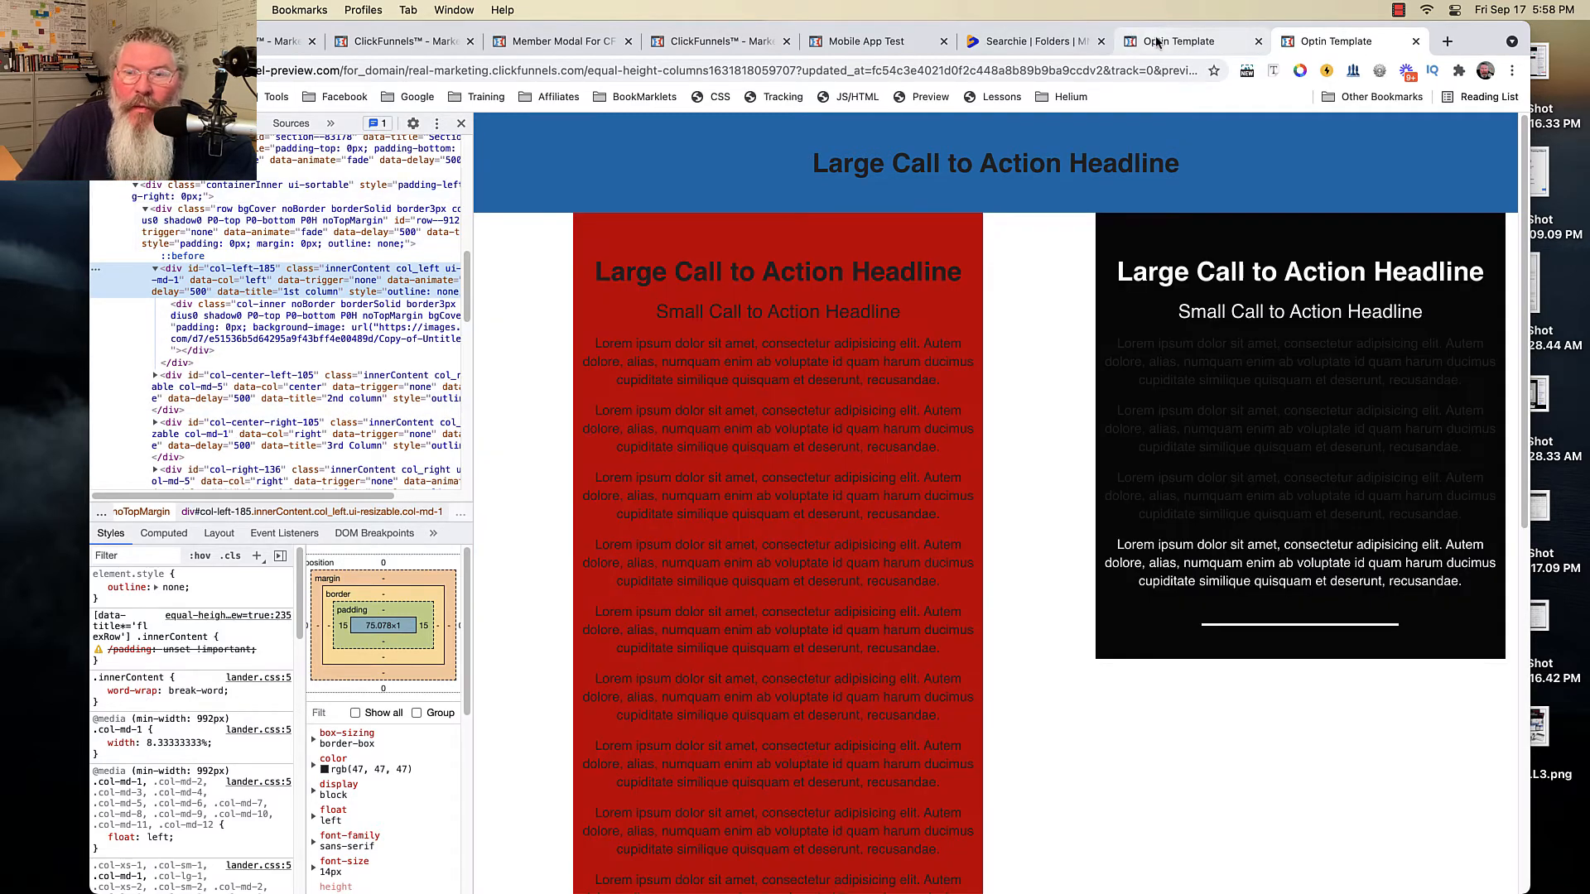
left_click(1179, 40)
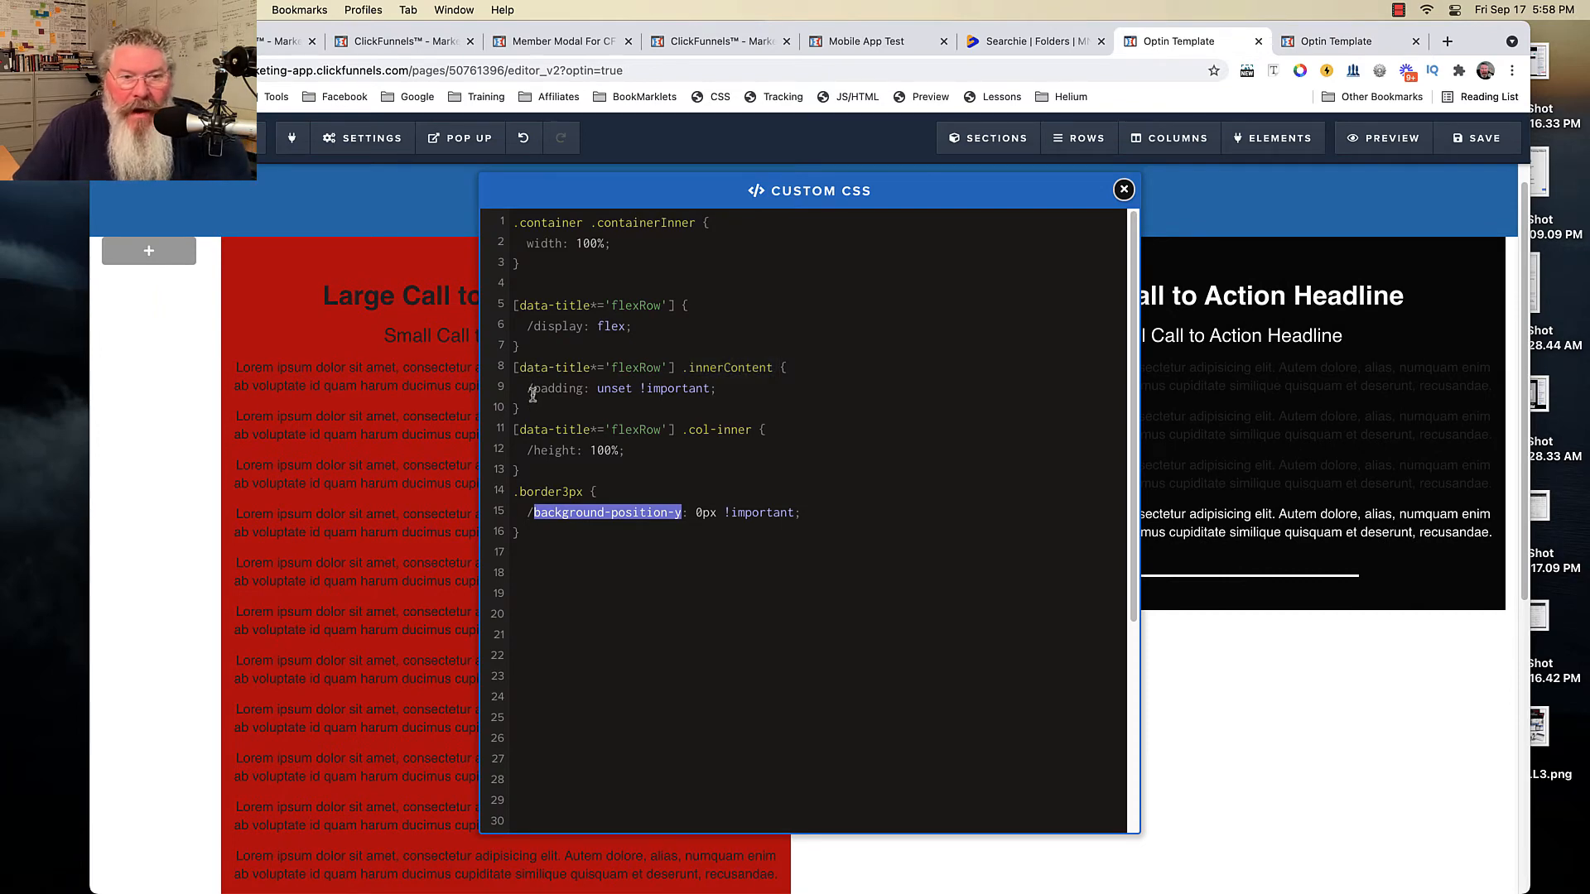
key("BackSpace")
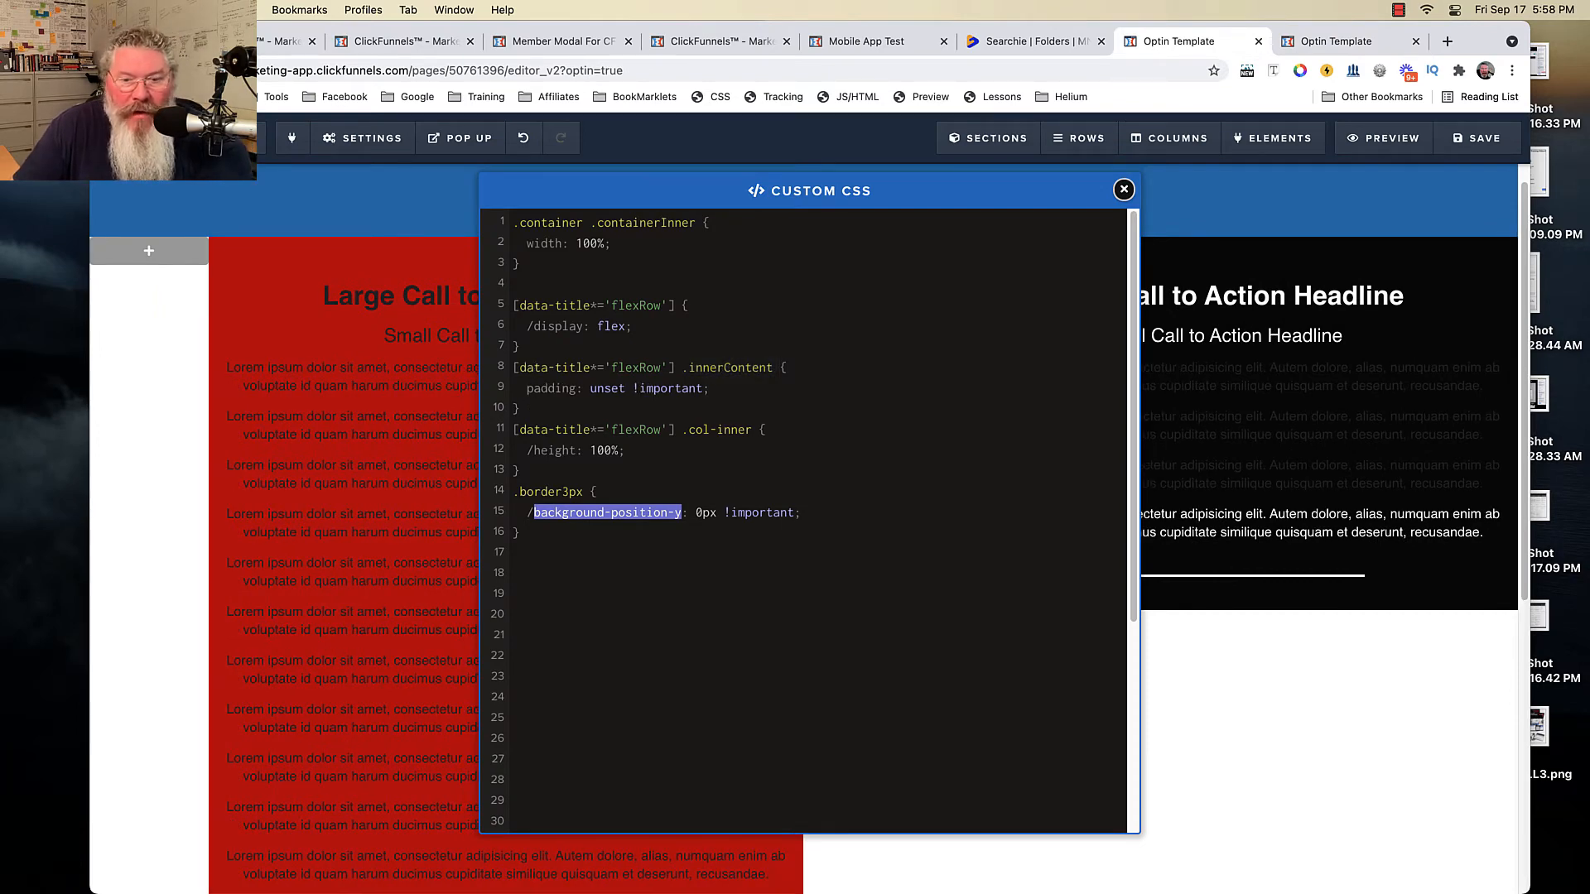
type("/")
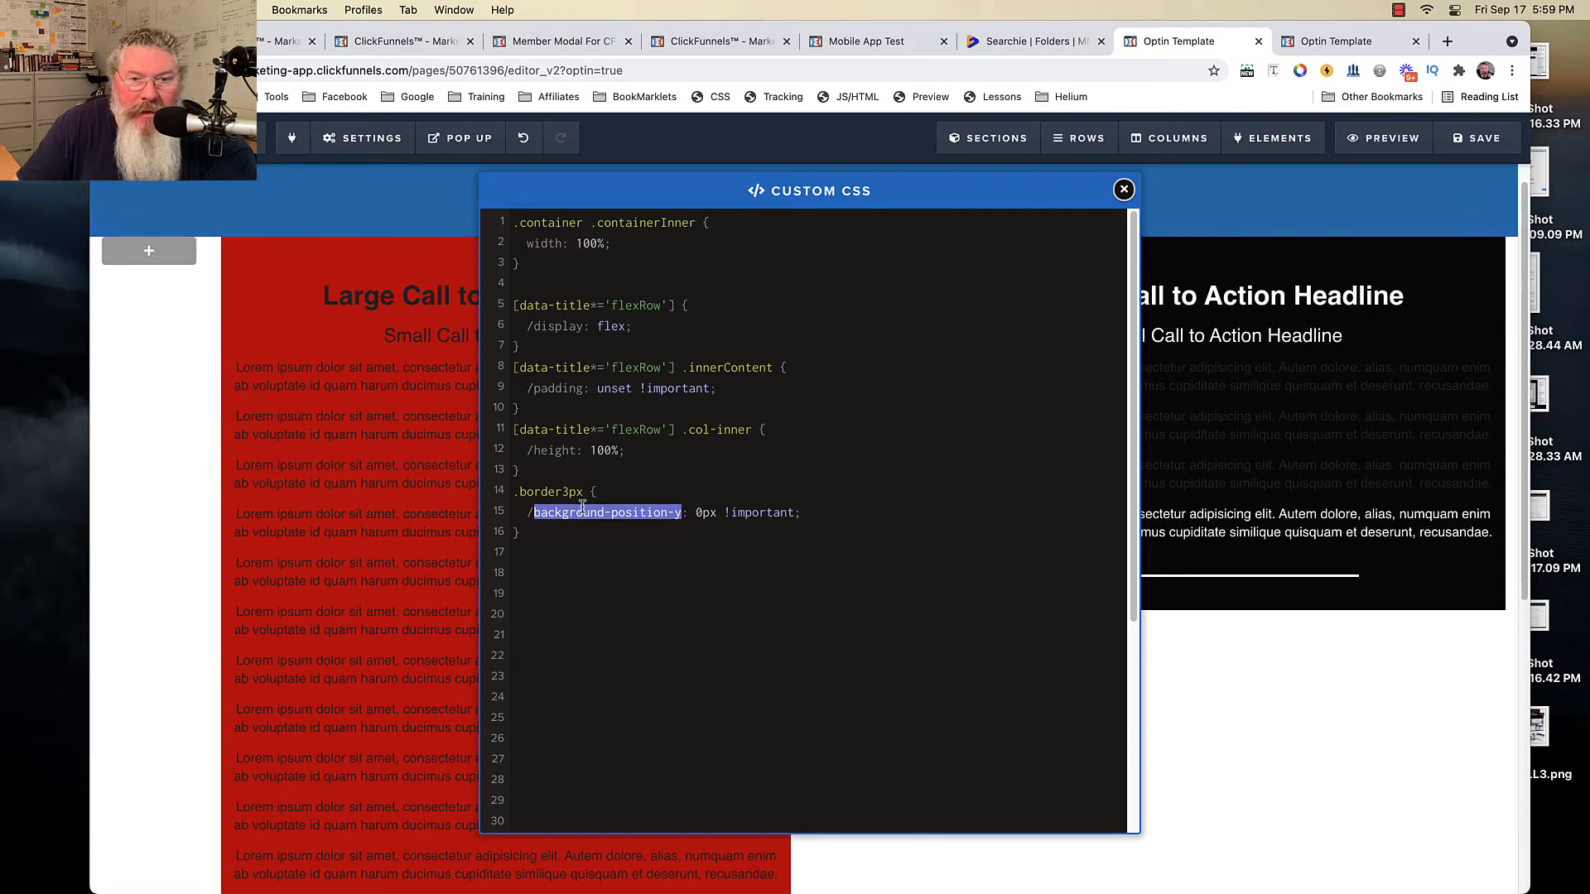
key("super+z")
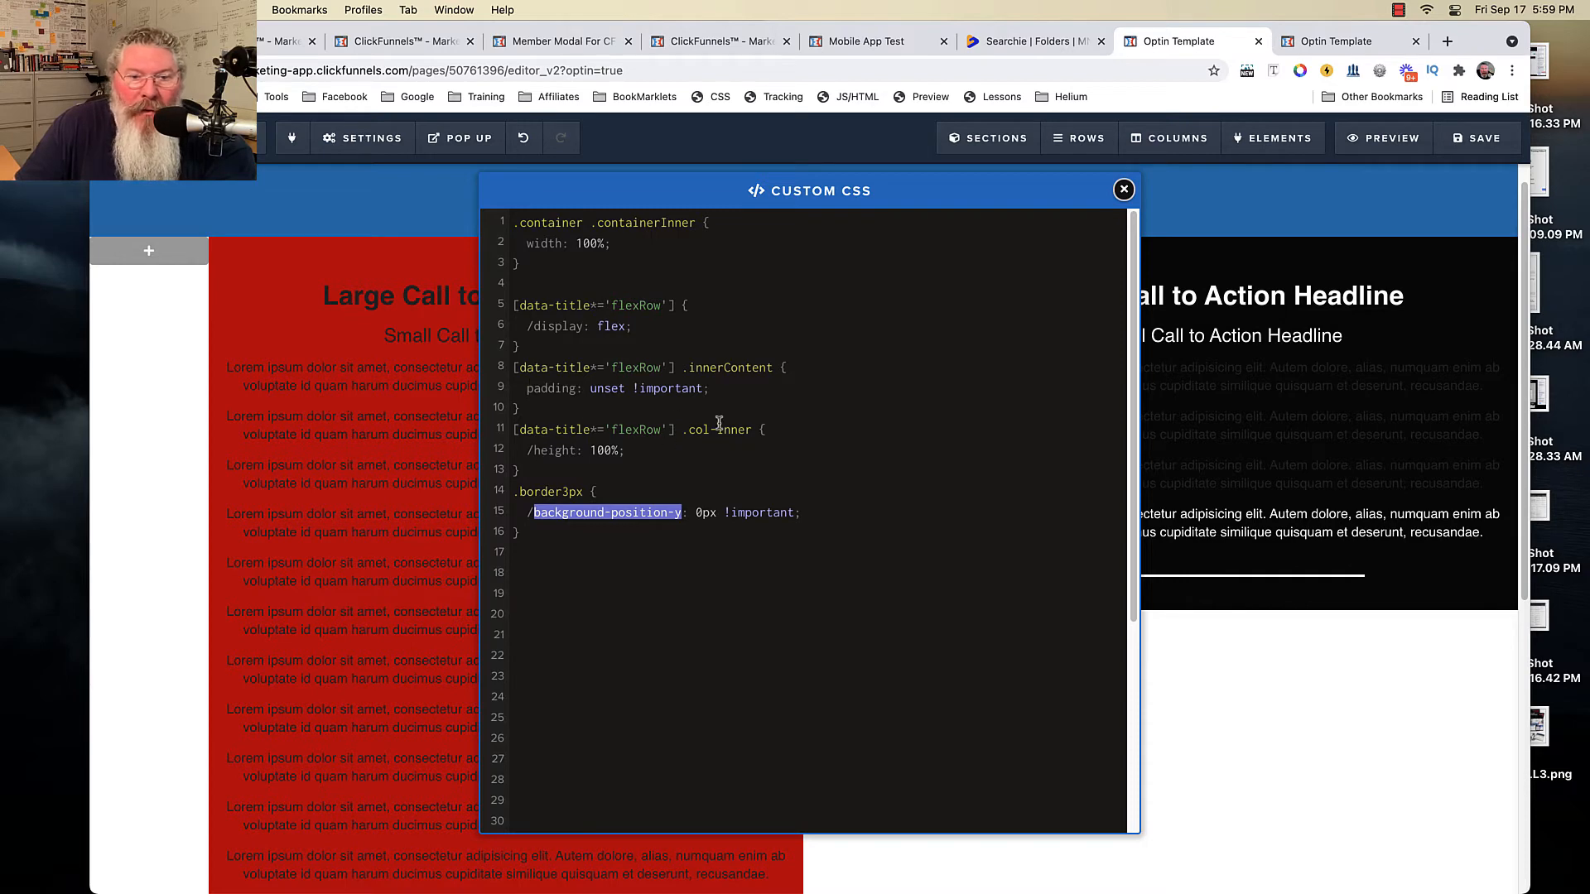
Inspect the col-inner div inside the 1st column in the preview's developer tools.
left_click(1329, 42)
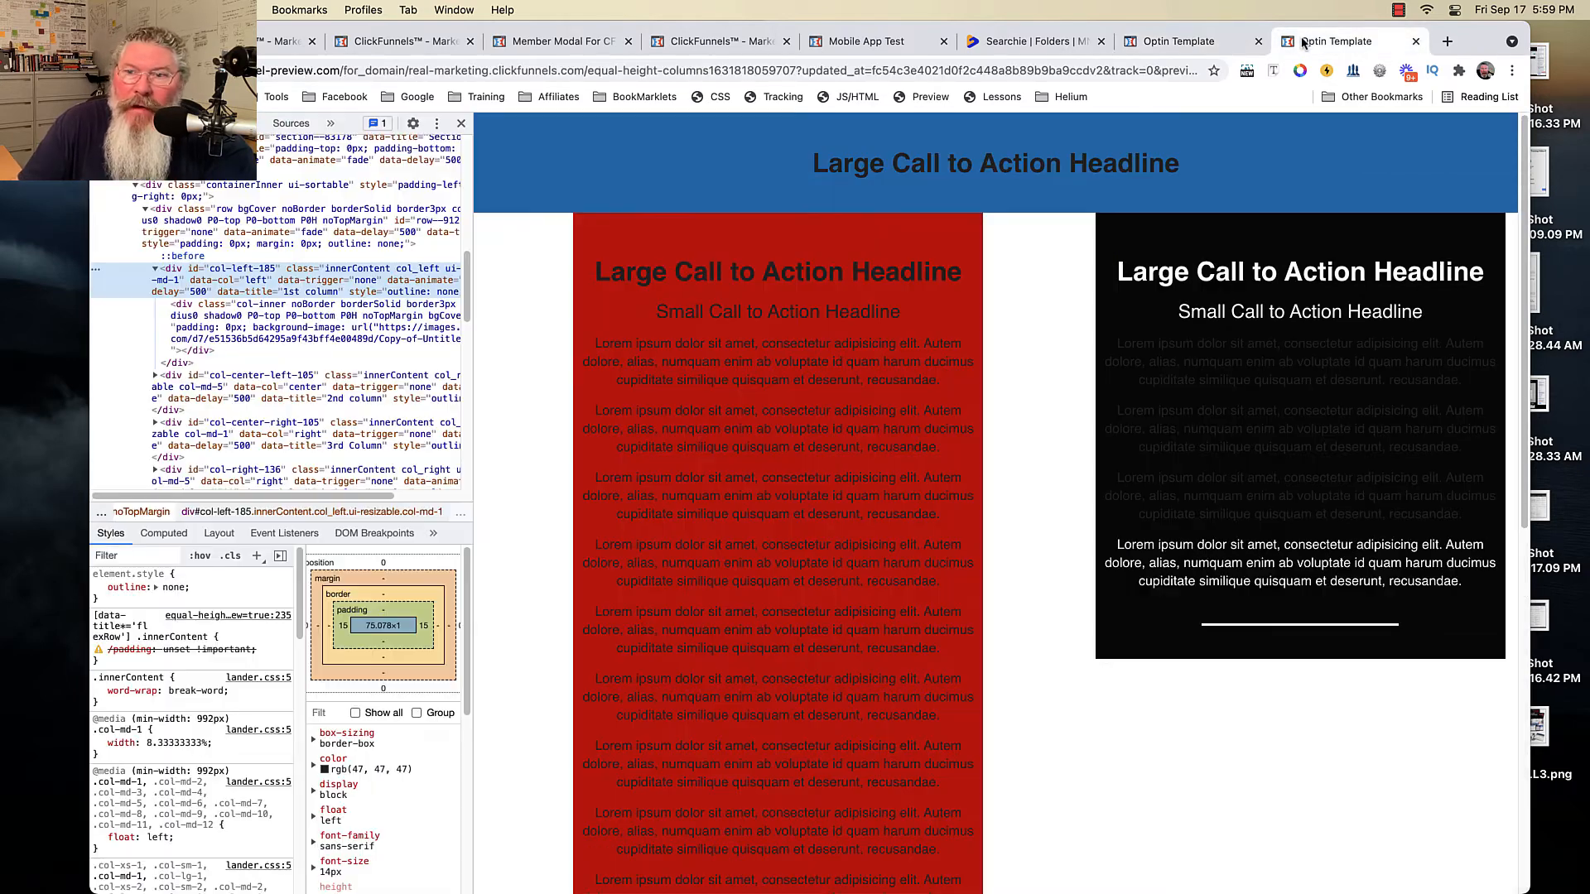
left_click(262, 309)
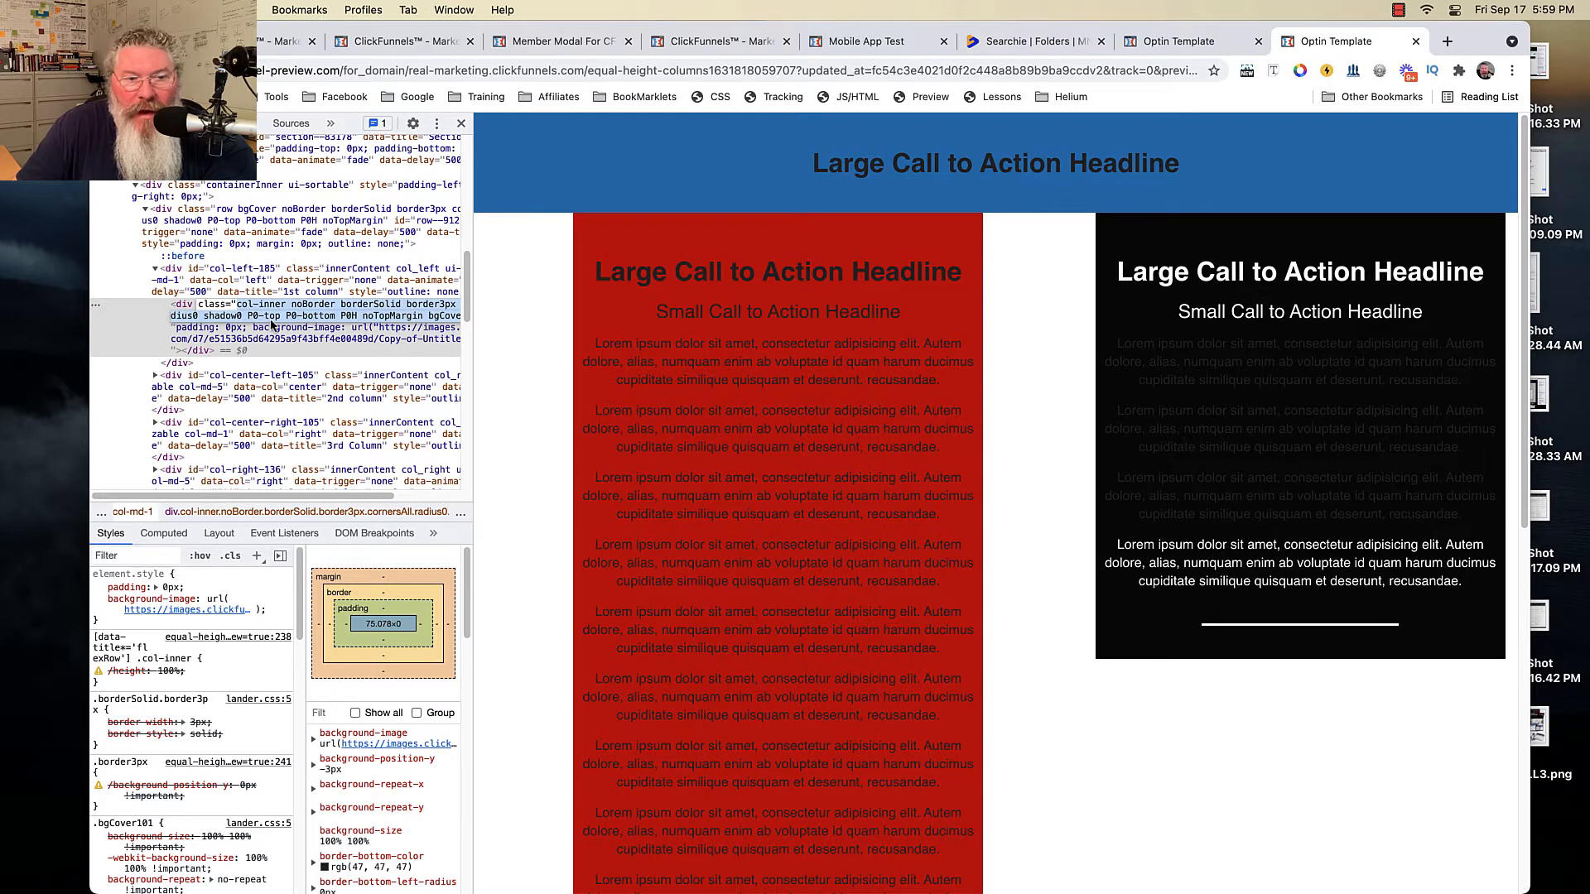
scroll(271, 325, "down", 2)
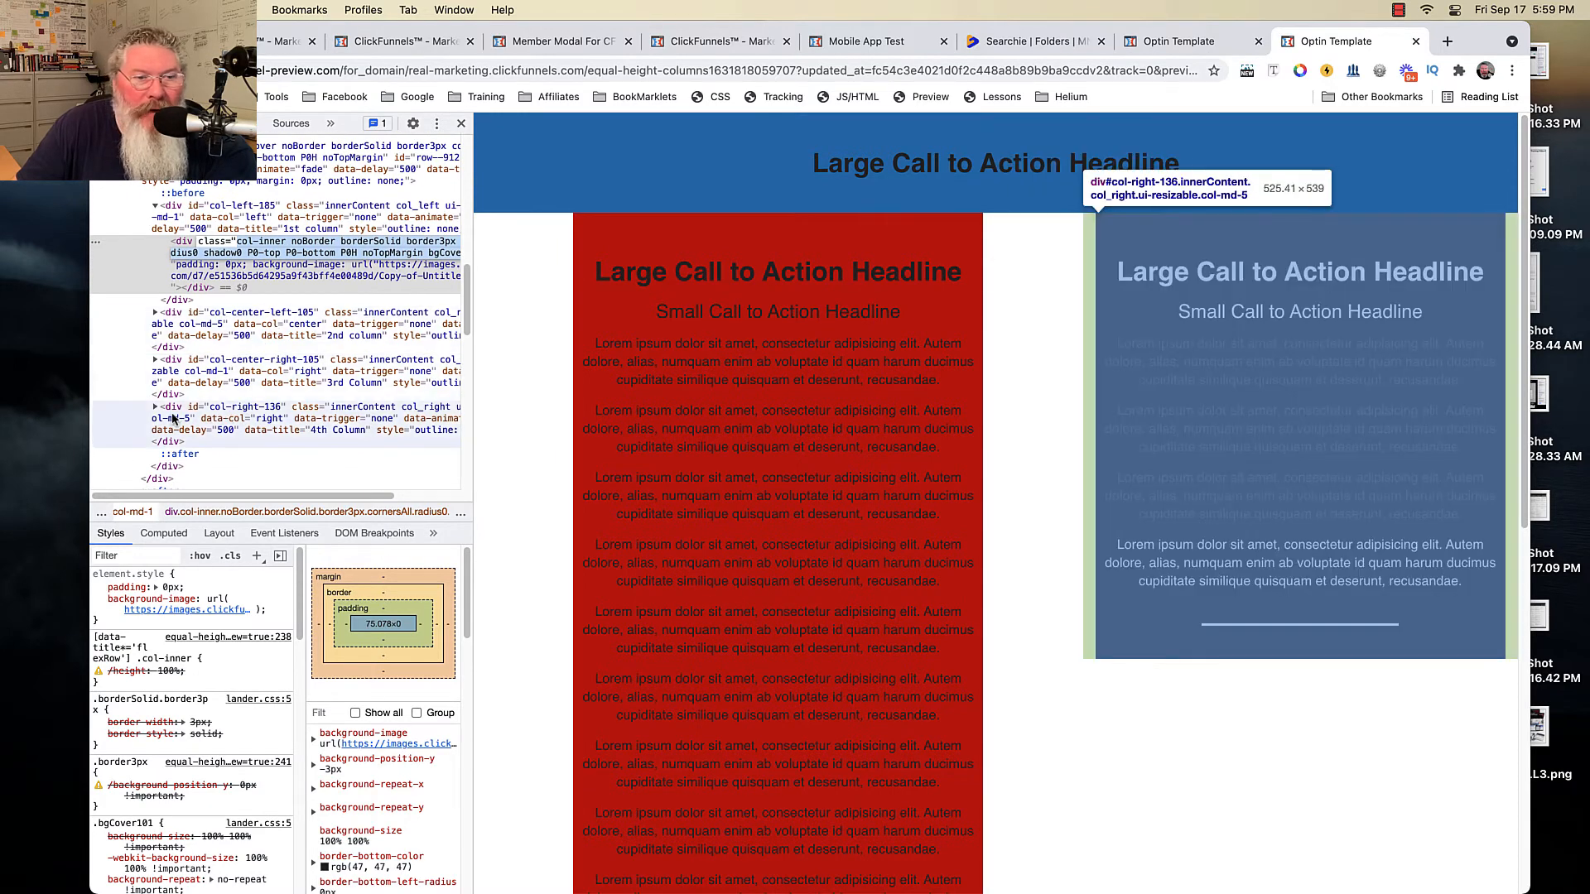
Select the 4th column's col-inner div and enable height: 100% in its flexRow .col-inner rule in the developer tools.
left_click(173, 419)
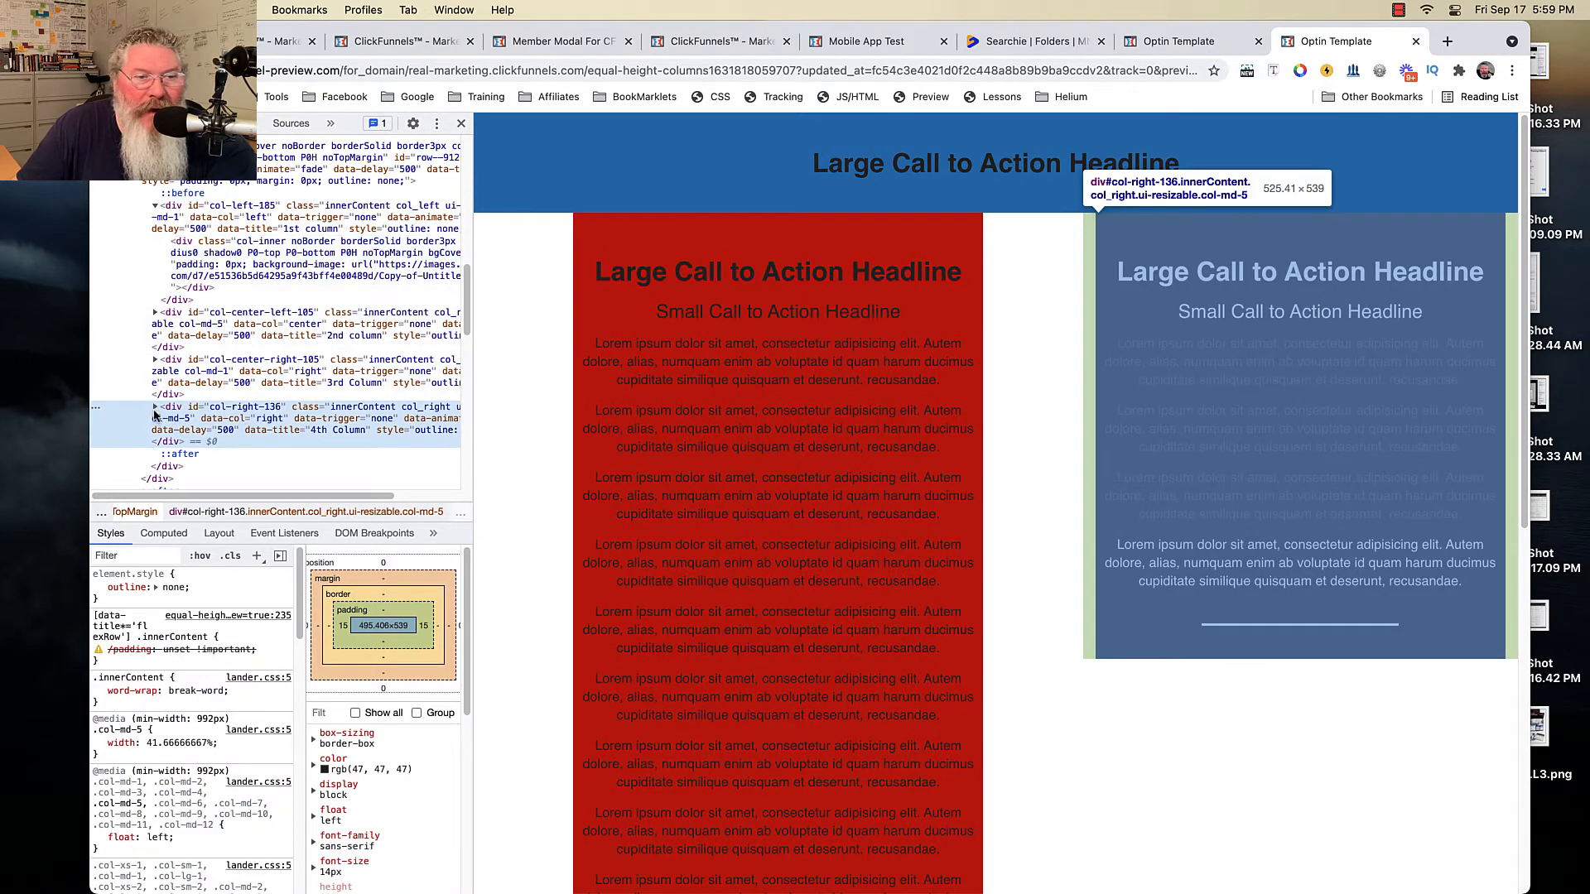
left_click(154, 410)
left_click(187, 453)
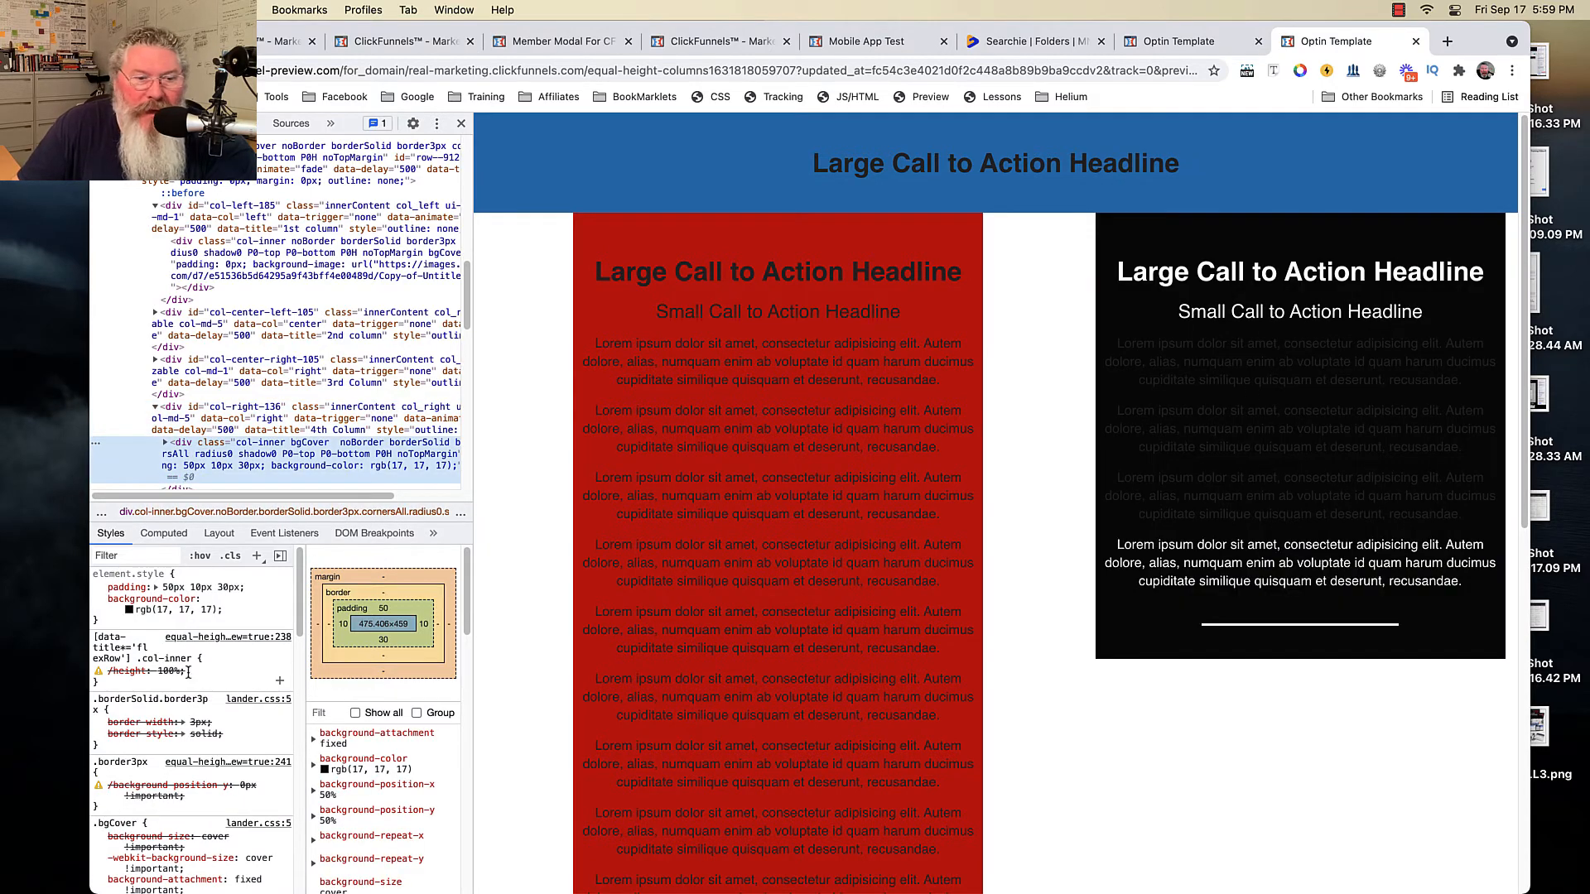
left_click(138, 687)
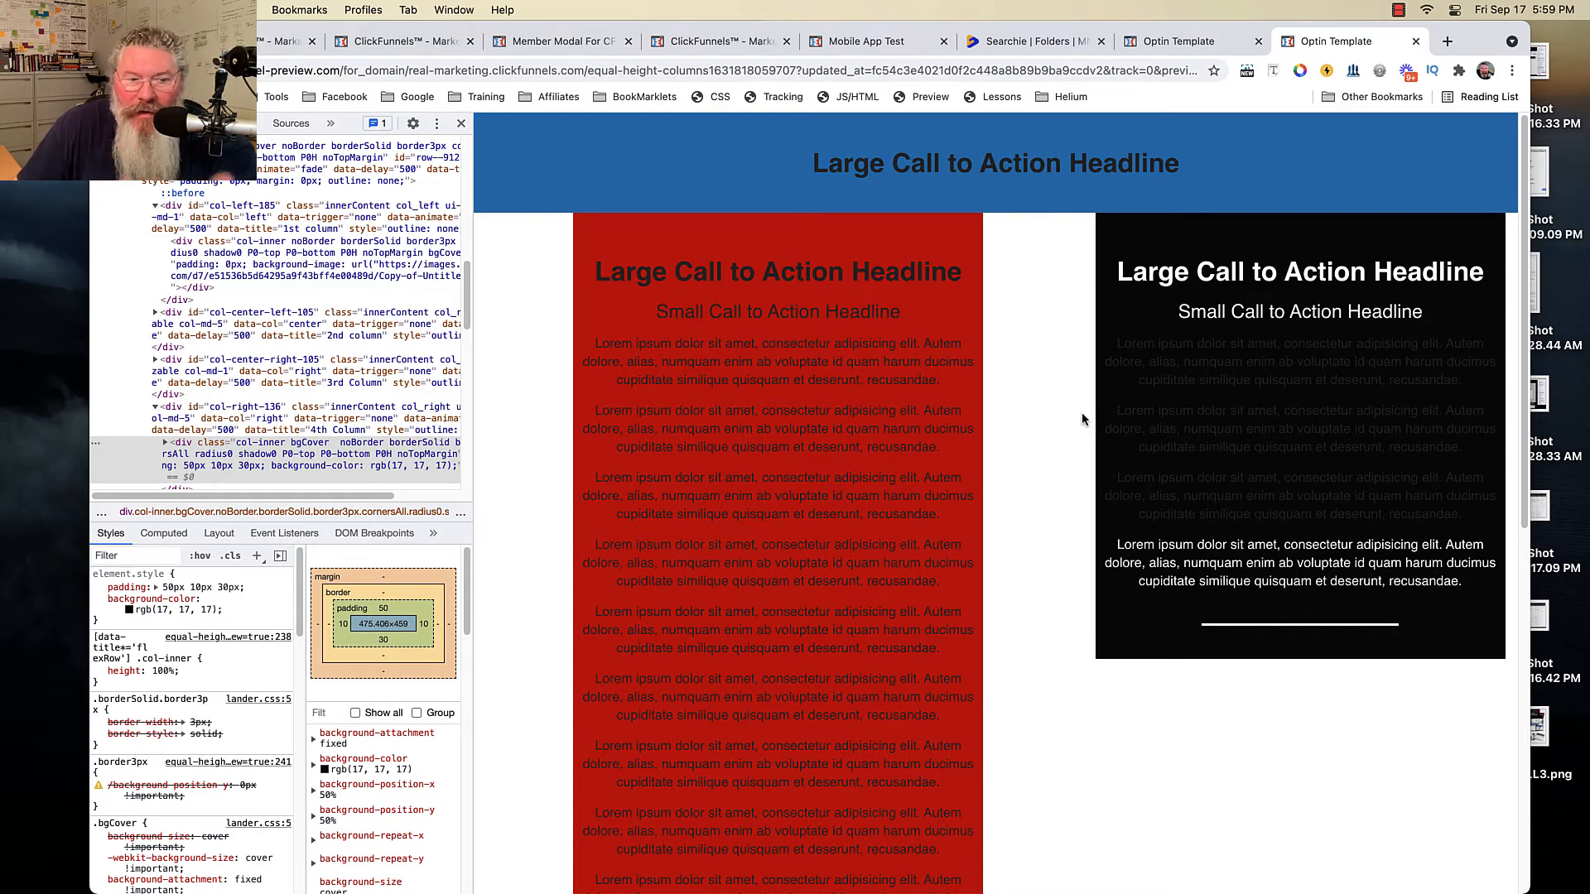
Return to the custom CSS, enable height: 100% and display: flex in the flexRow rules by removing their leading slashes, and close the editor.
left_click(1171, 43)
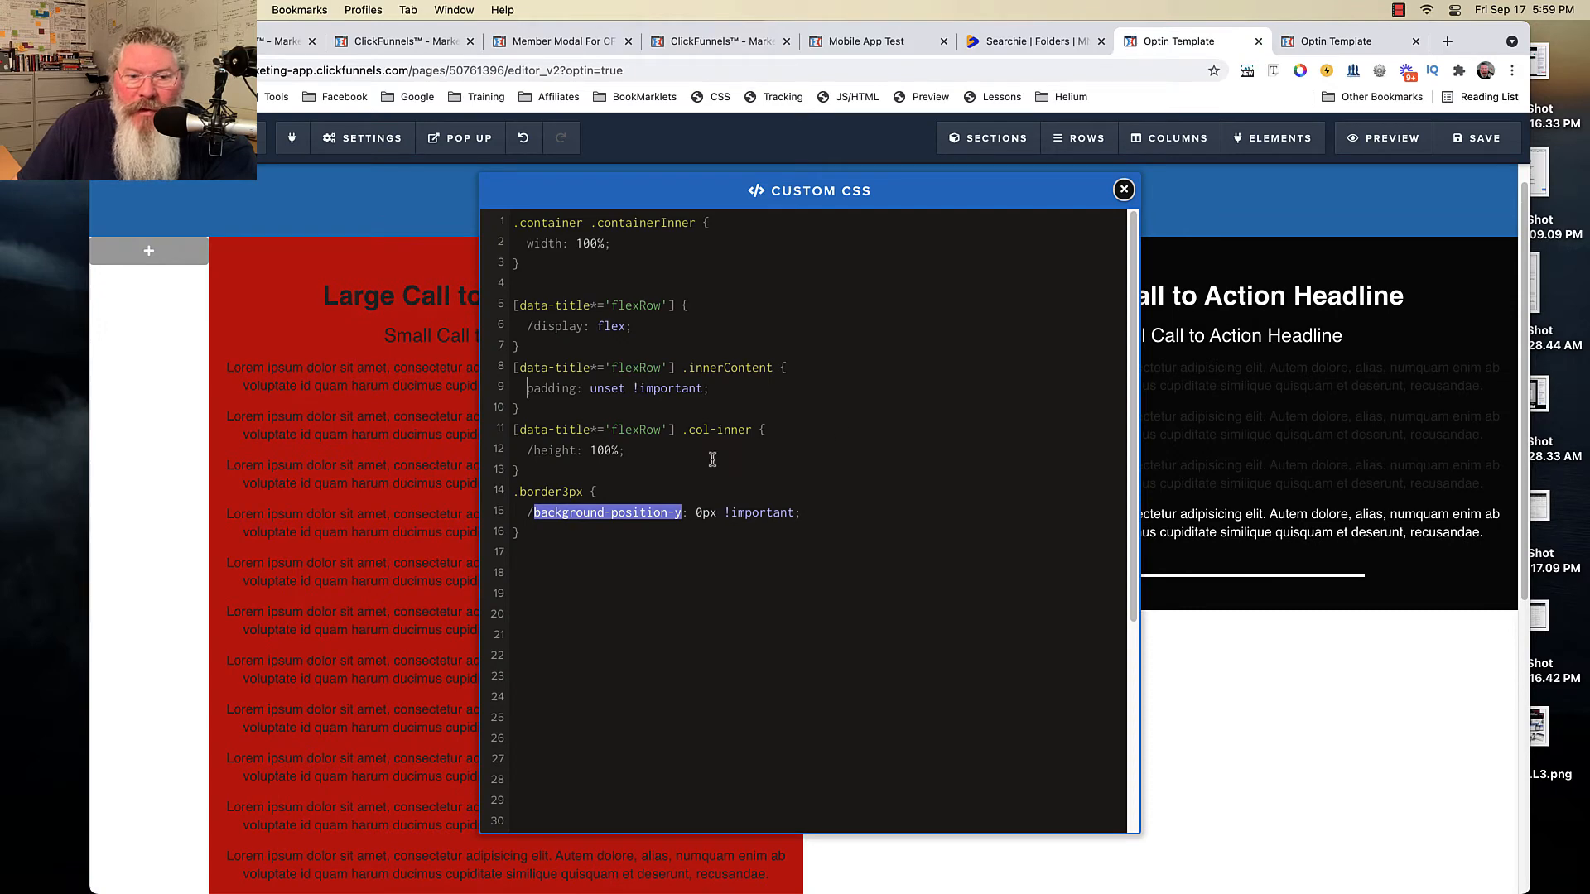
left_click(529, 451)
key("BackSpace")
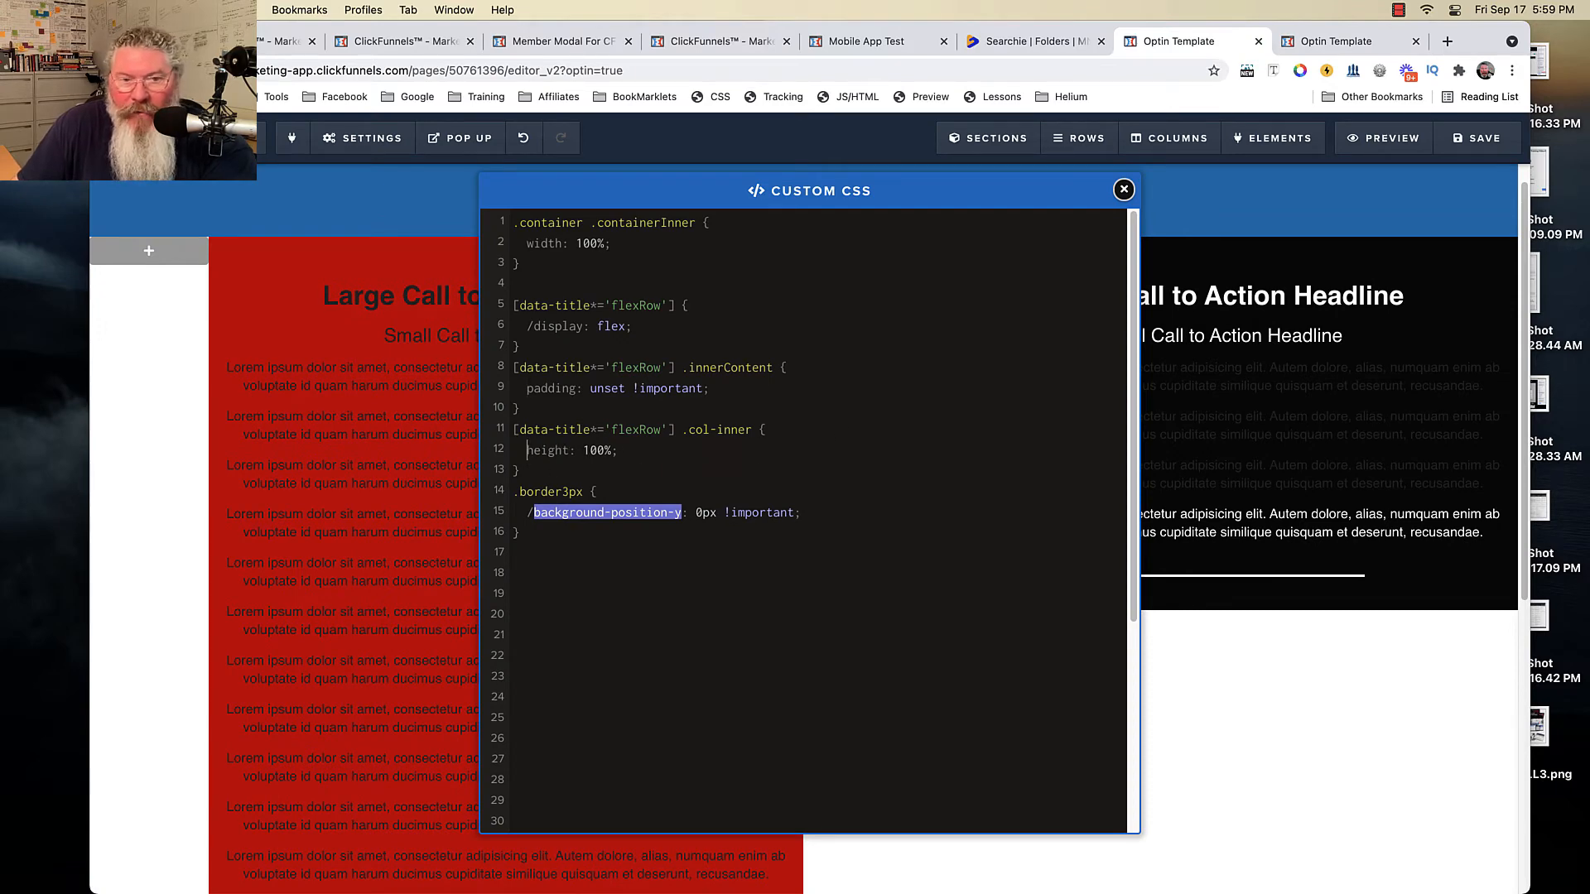
left_click(534, 326)
key("BackSpace")
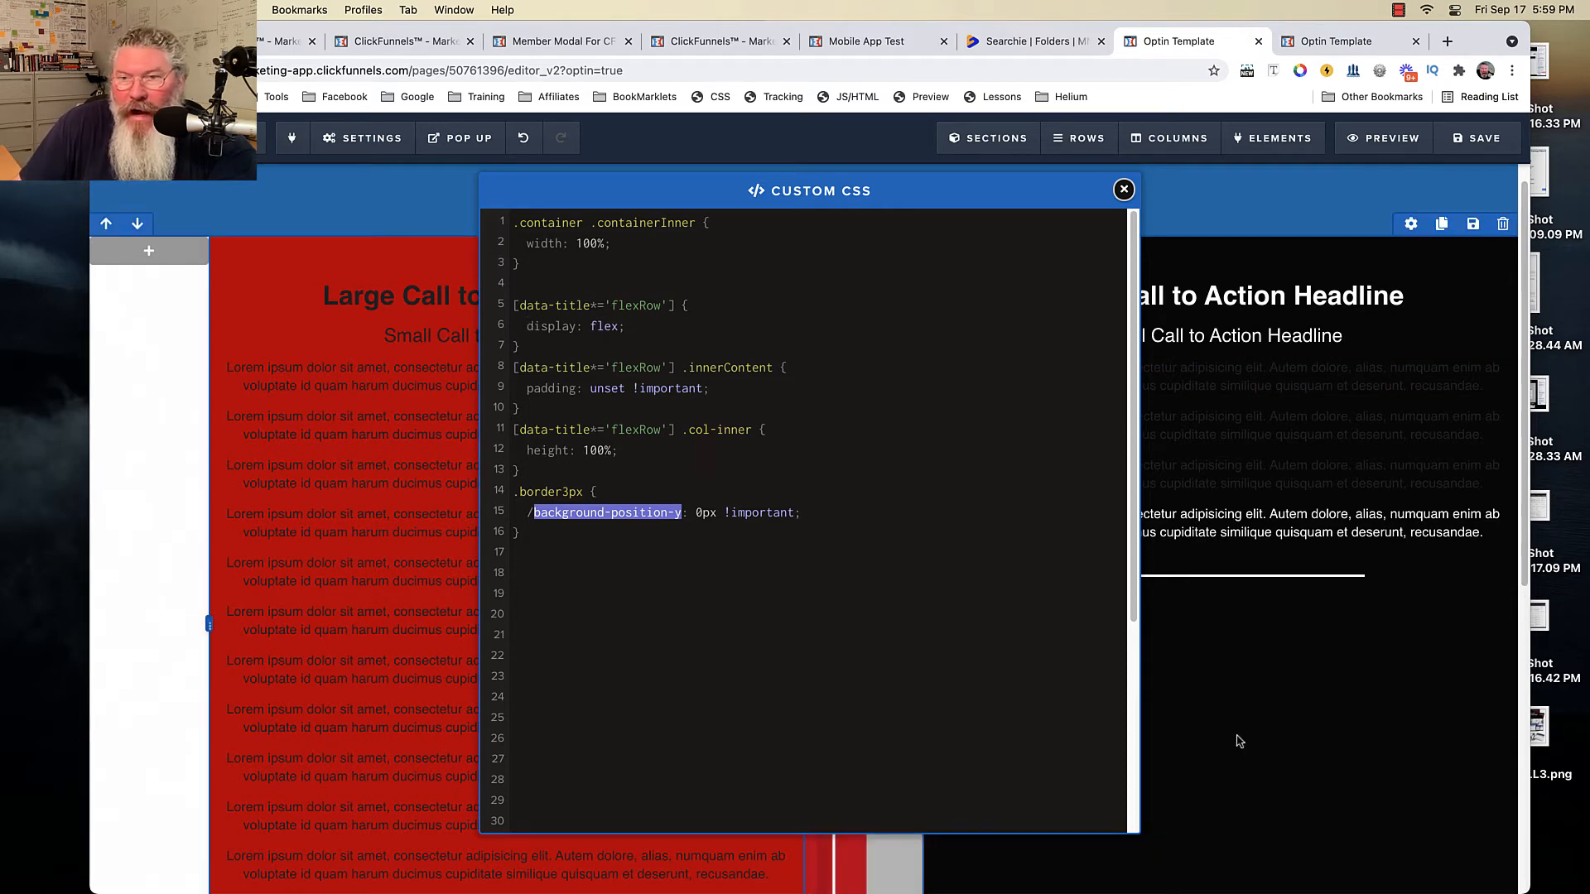
left_click(1124, 190)
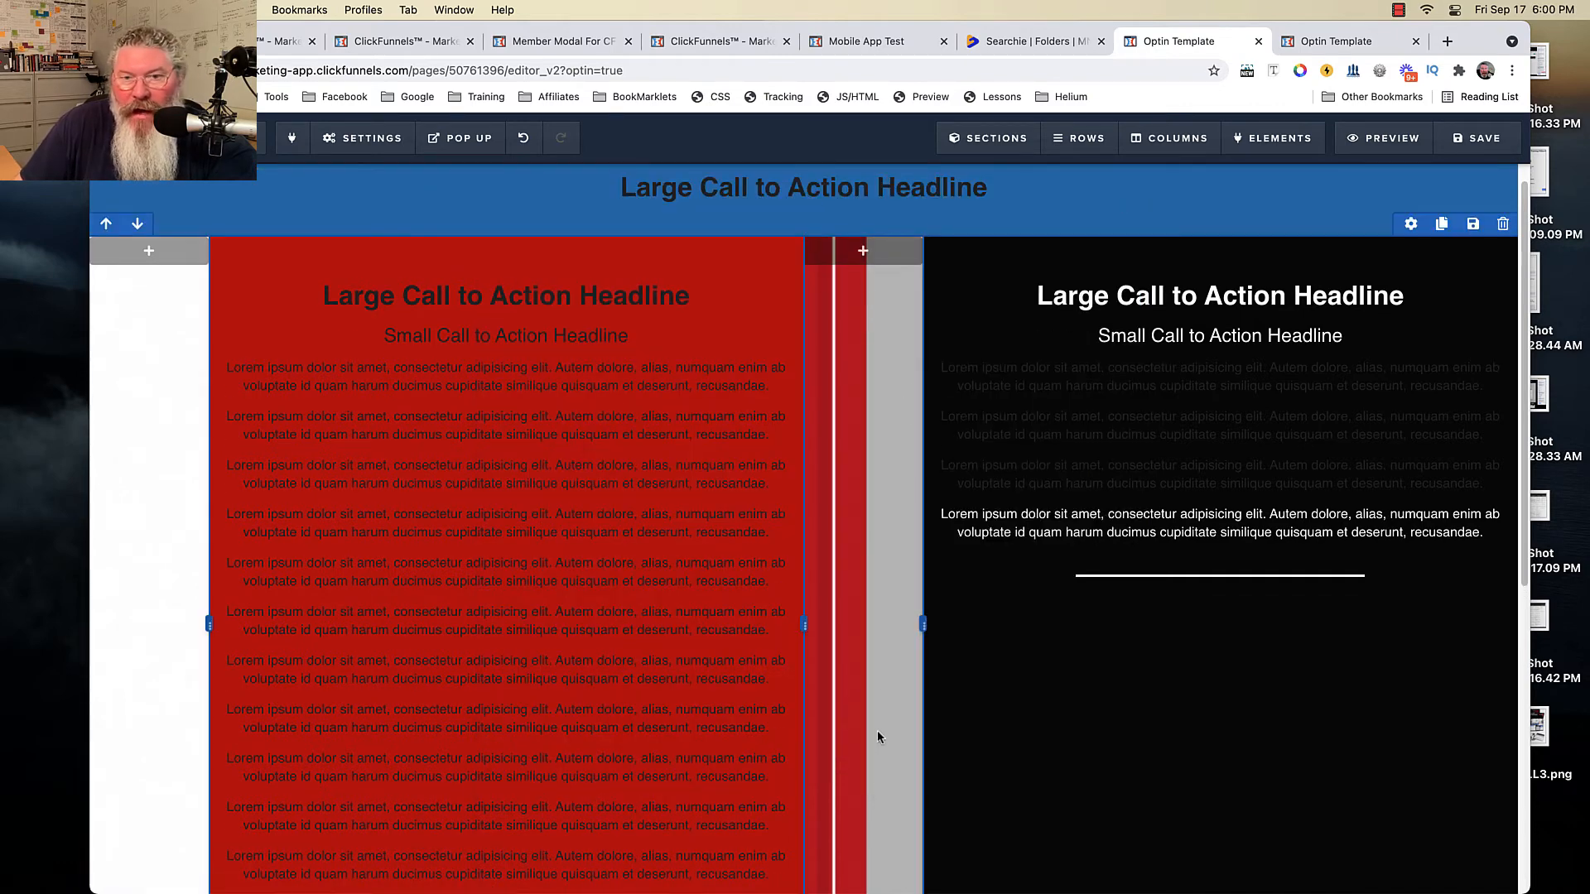
Try Fill 100% Width as the background image position of the flexRow's 1st column and settle on Fill 100% Width & Height.
scroll(876, 732, "down", 10)
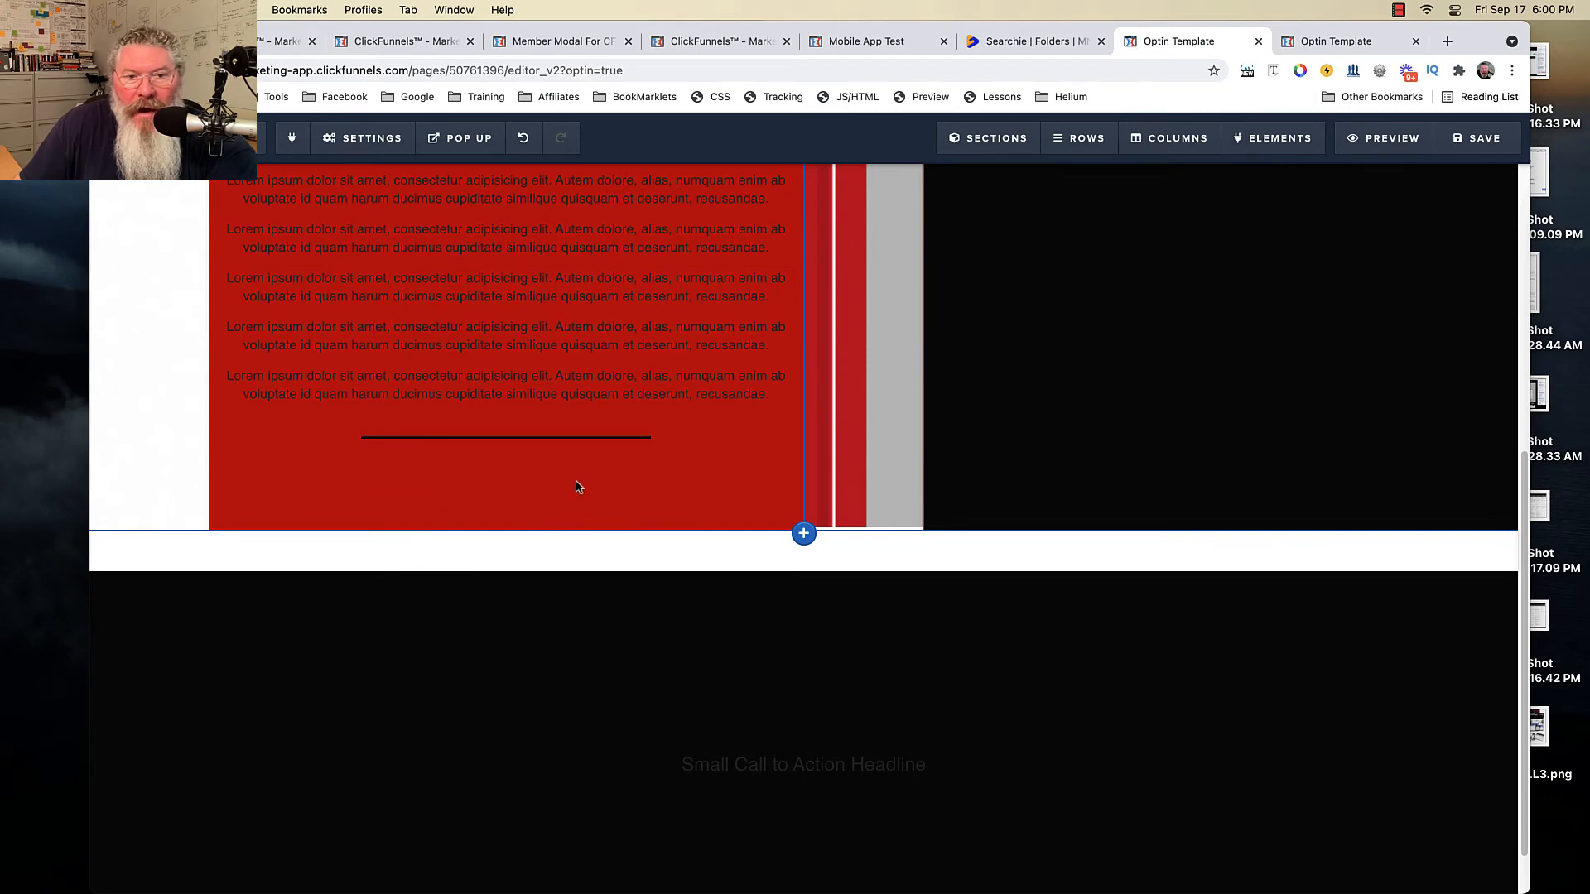
scroll(579, 486, "up", 5)
scroll(571, 425, "up", 2)
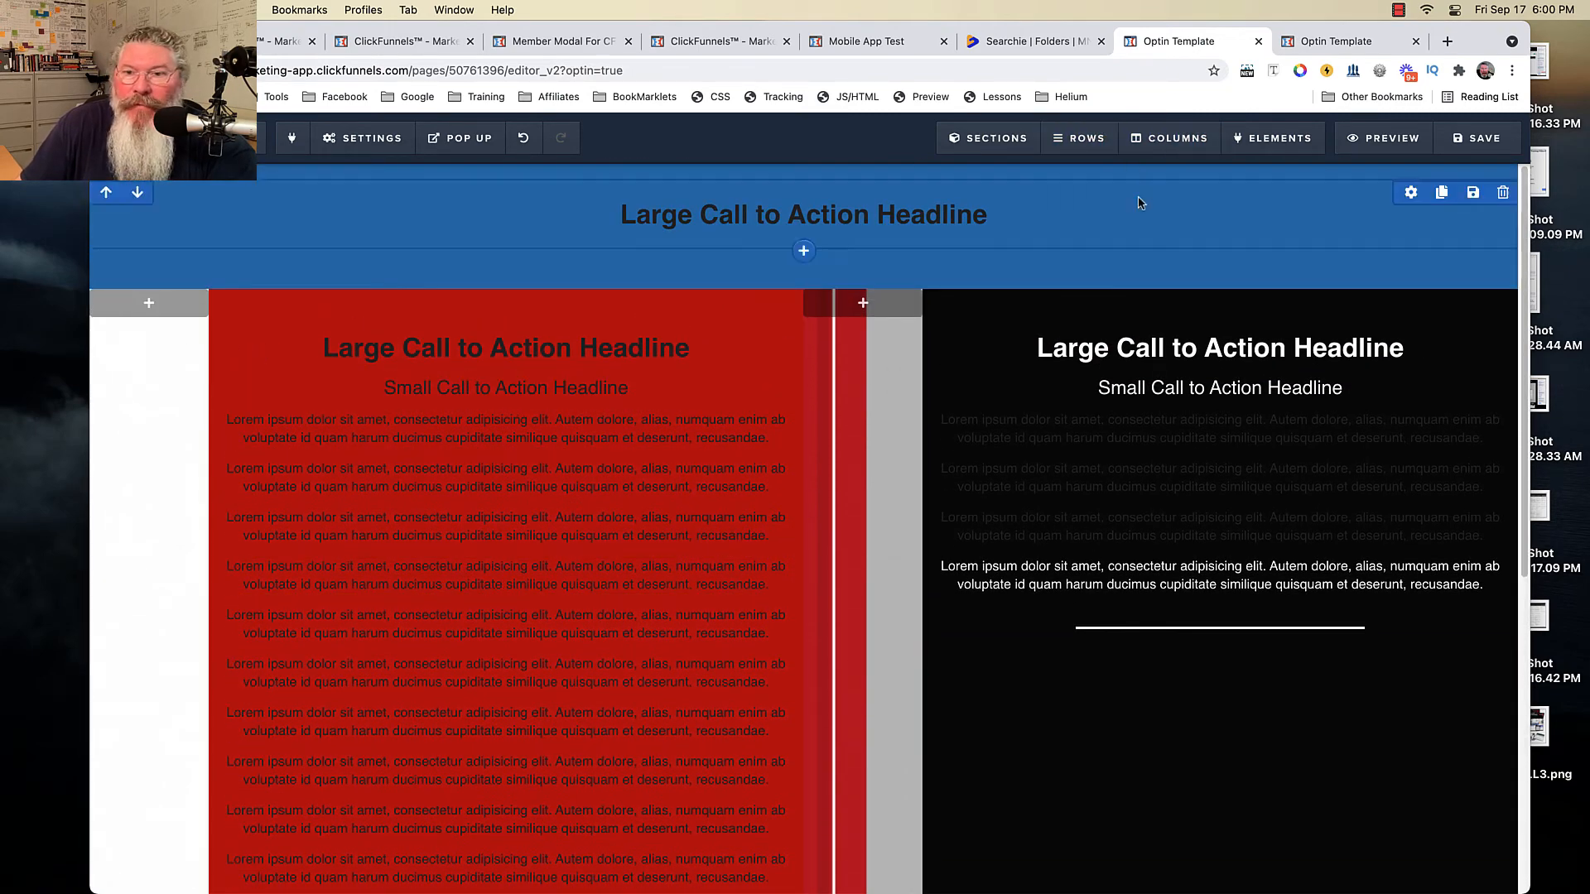
left_click(1157, 141)
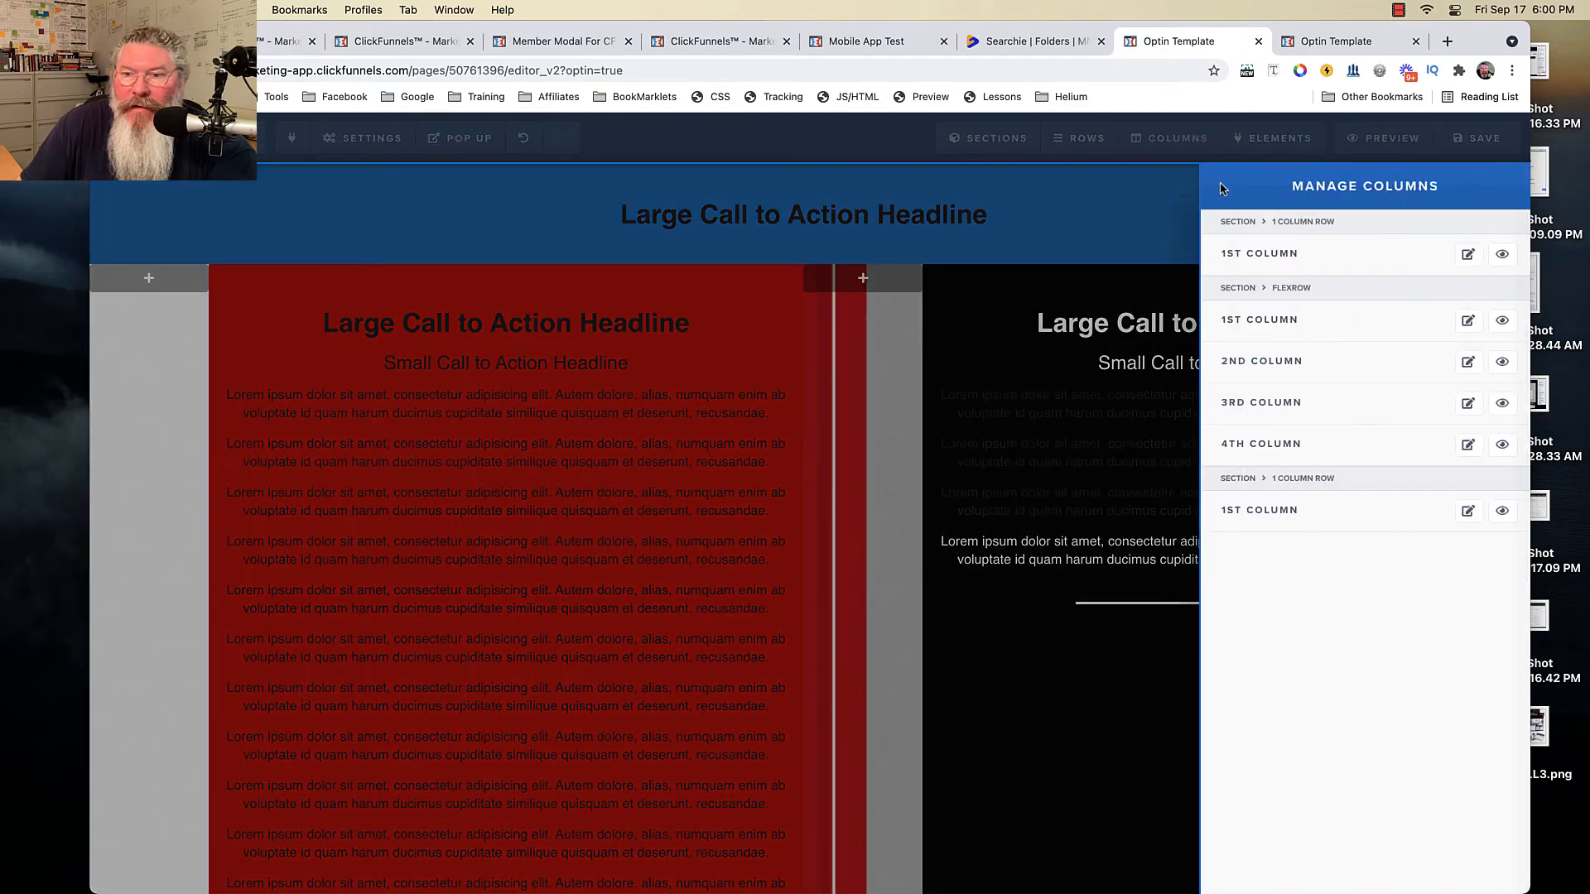
left_click(1264, 321)
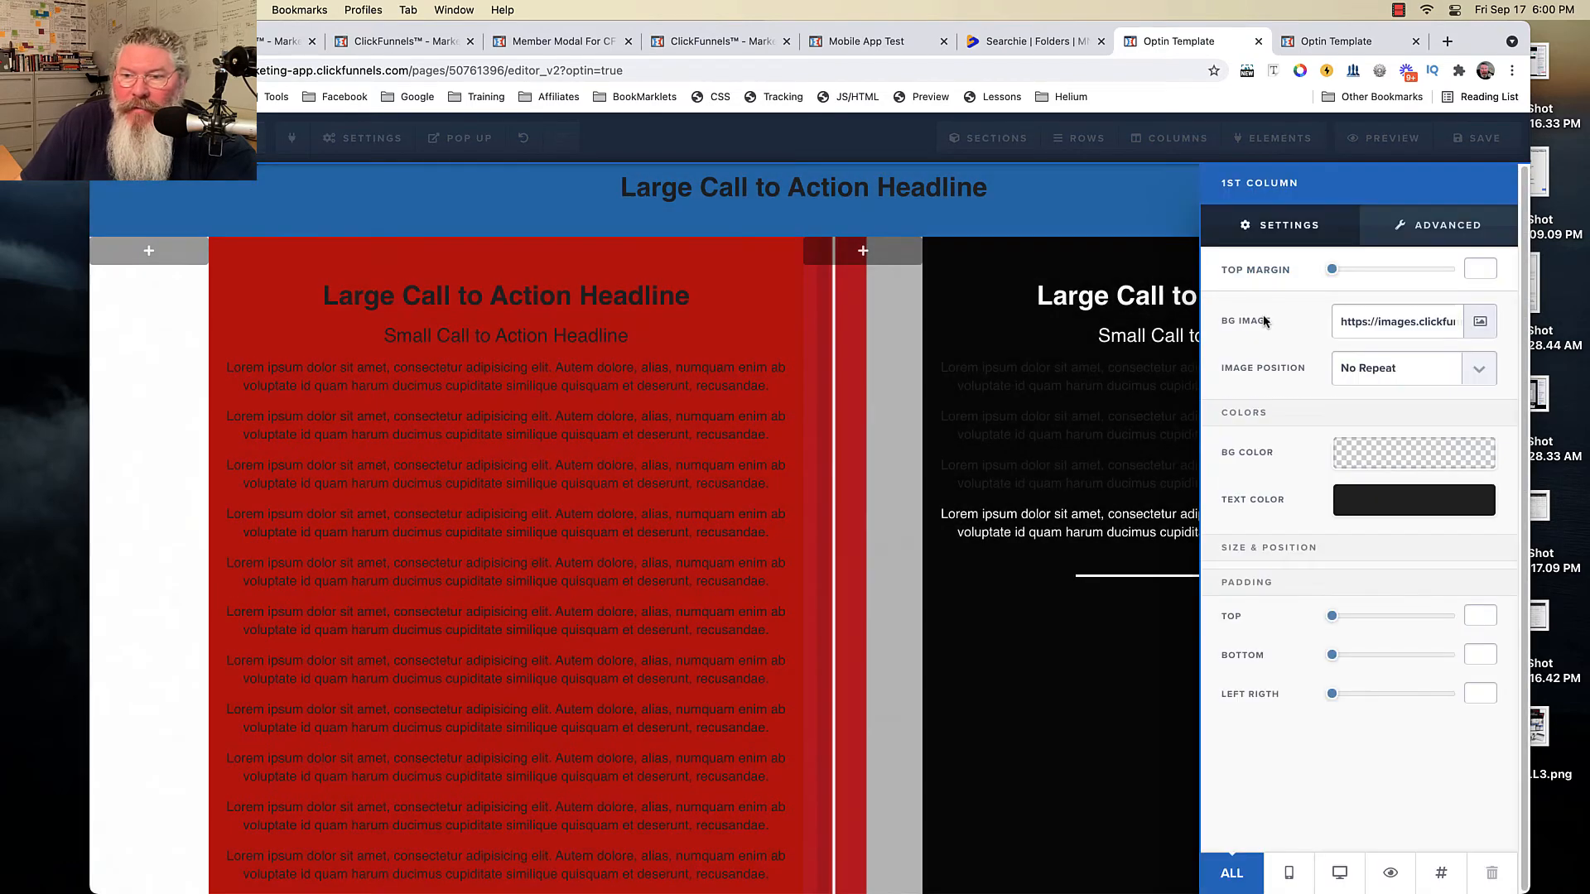
left_click(1378, 370)
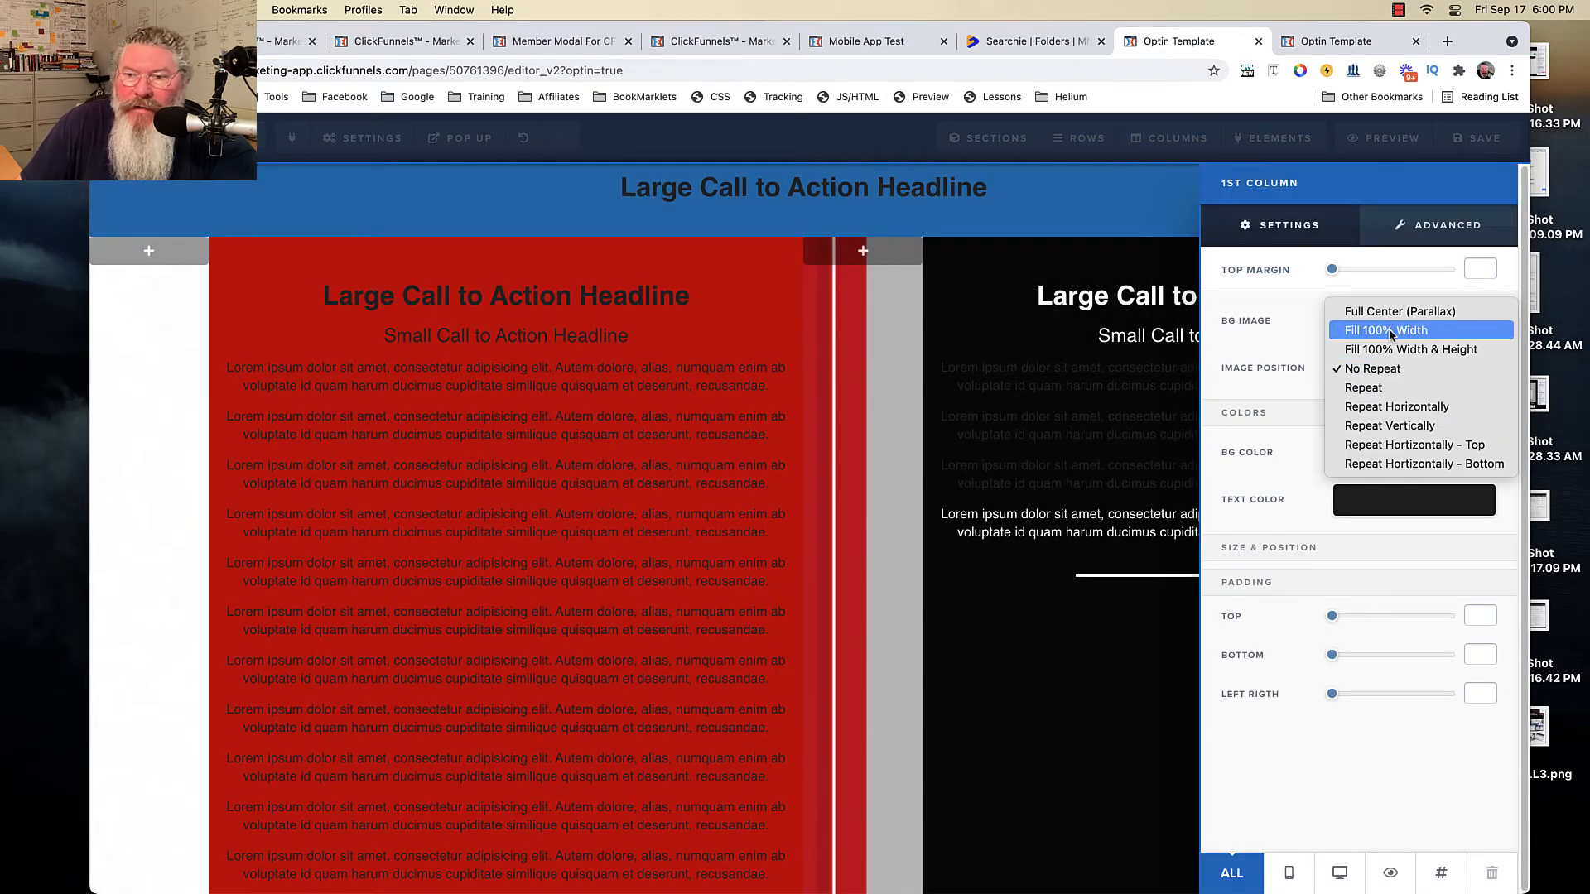
left_click(1391, 332)
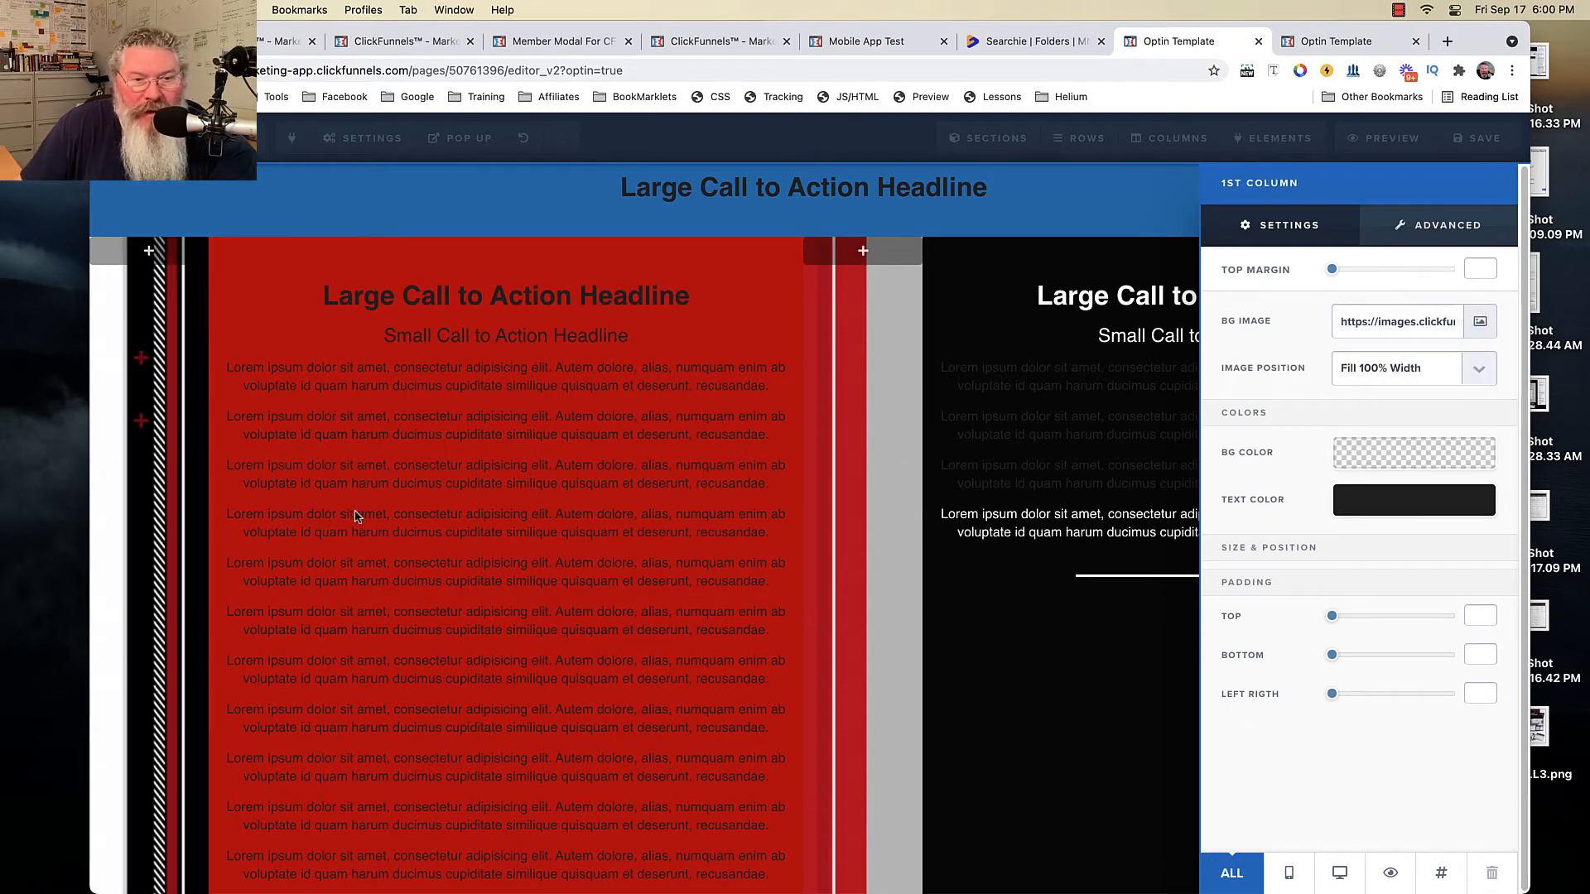
left_click(1358, 368)
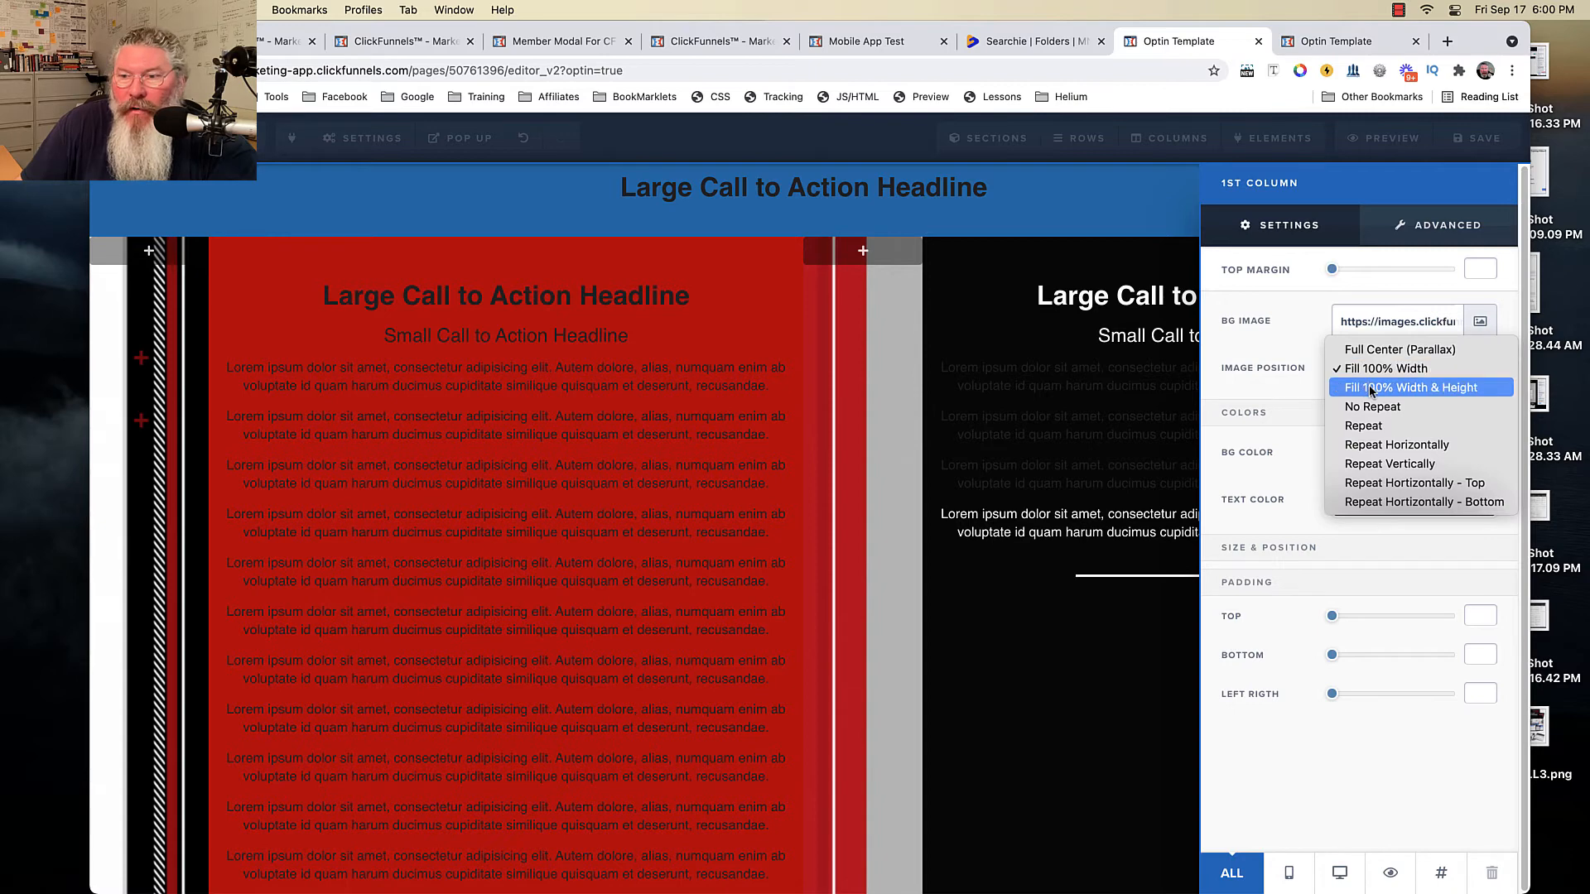
left_click(1370, 390)
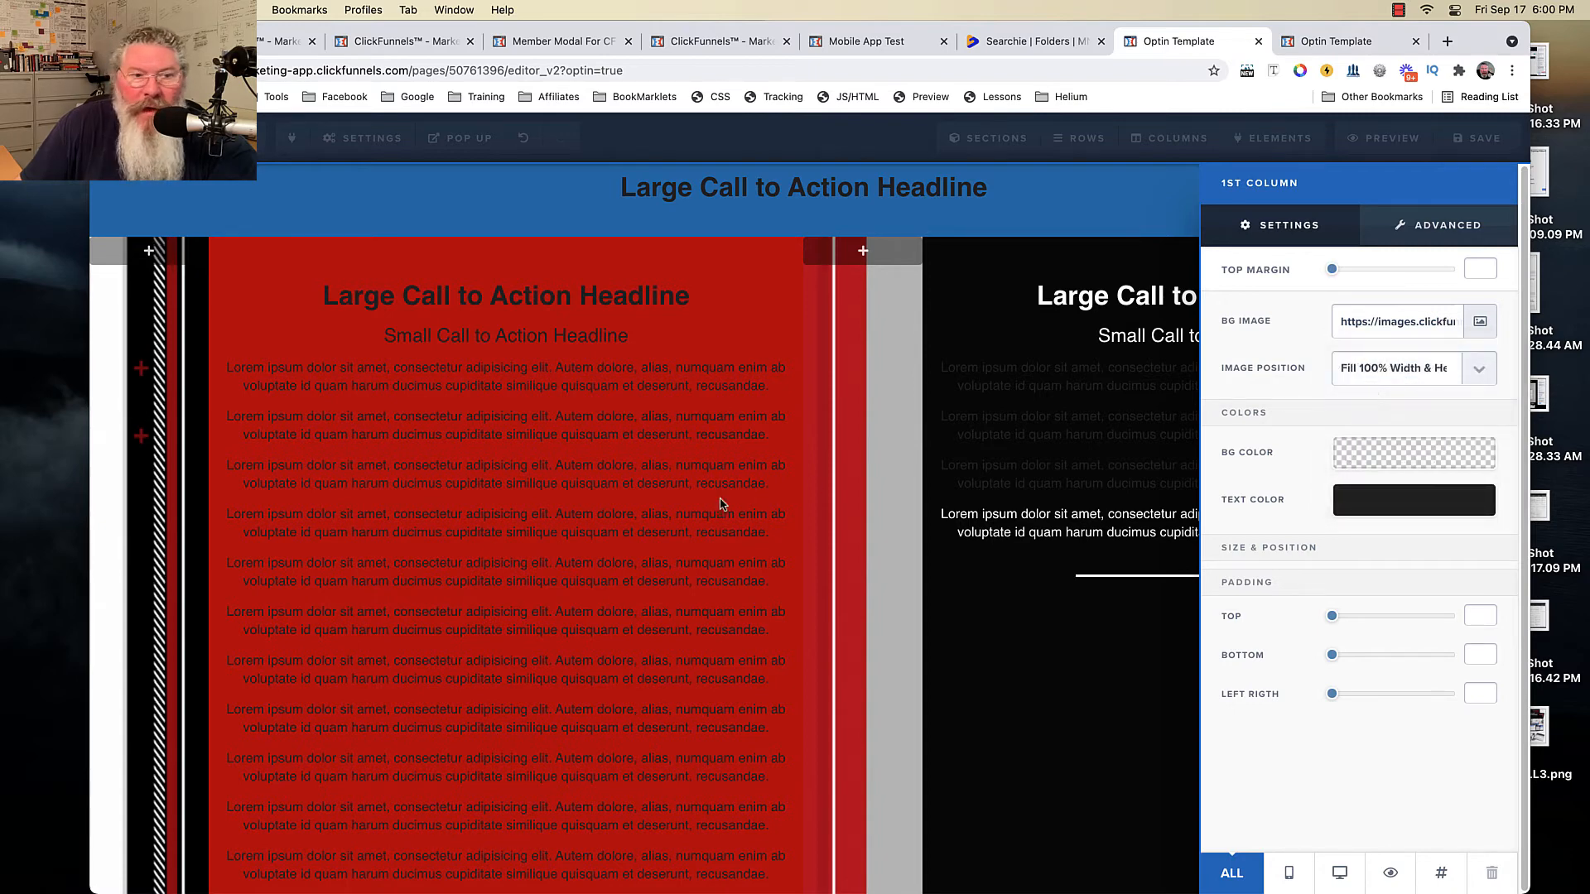
left_click(1351, 372)
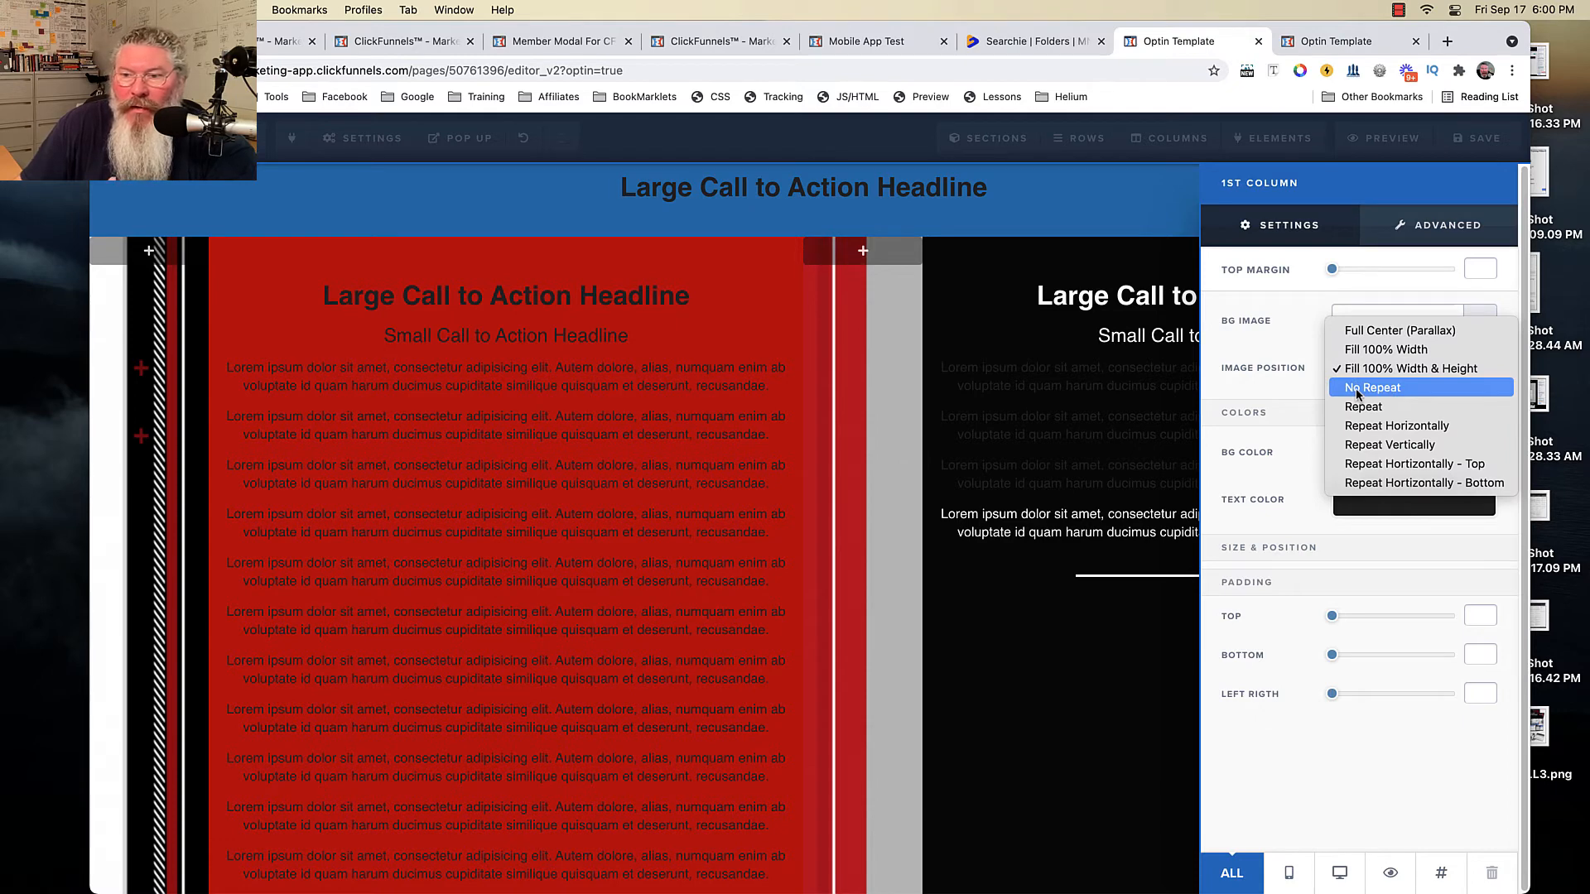
left_click(1080, 206)
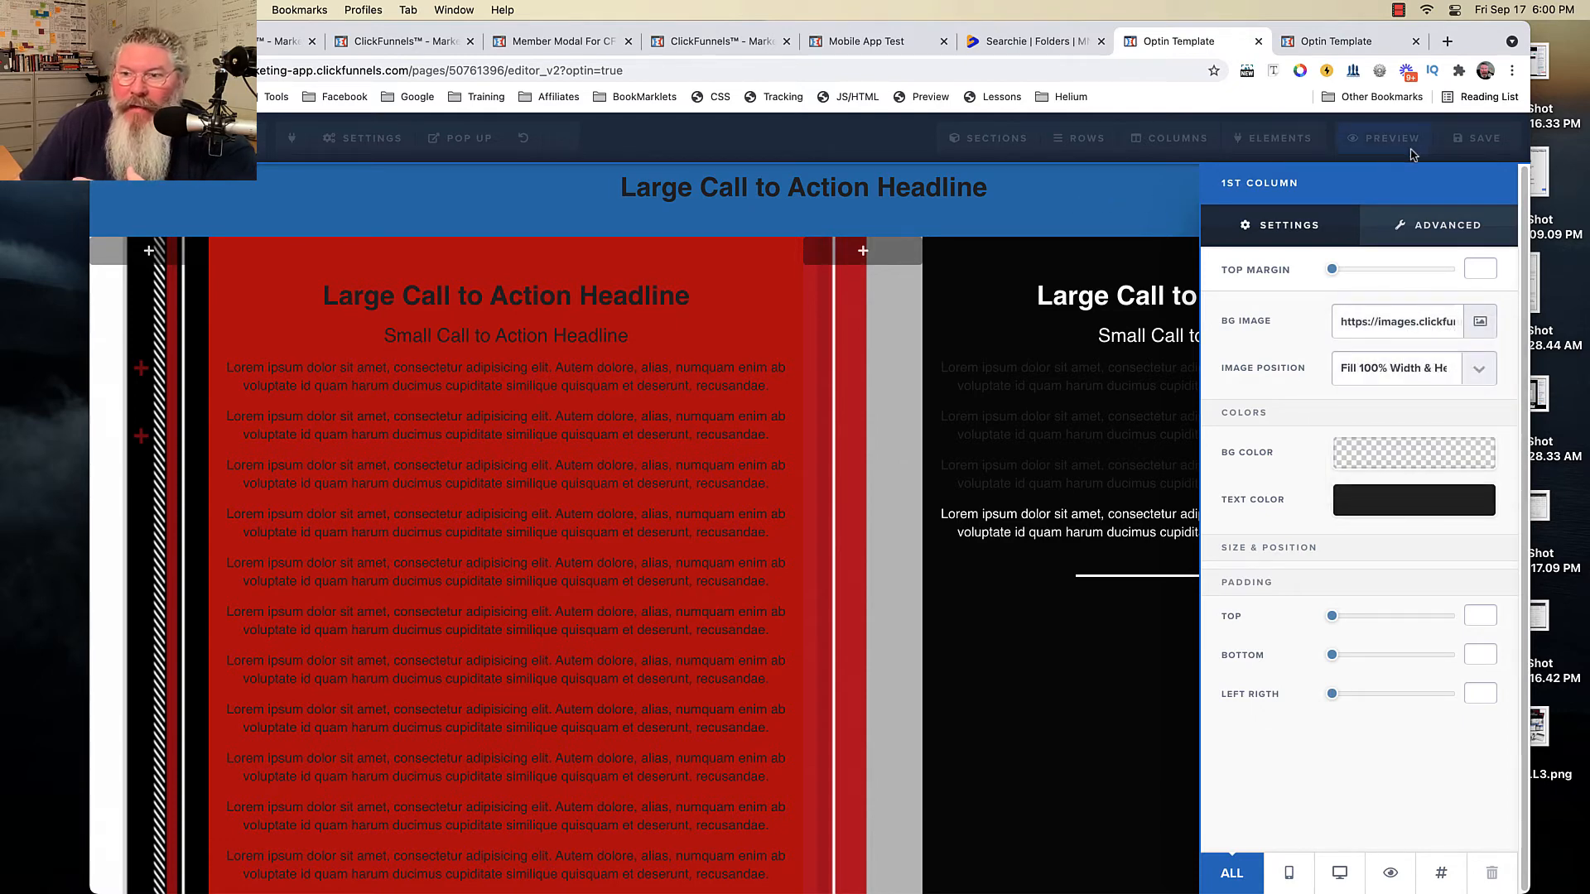
Save the page and reload the preview to check the lower edges of the columns.
left_click(1482, 143)
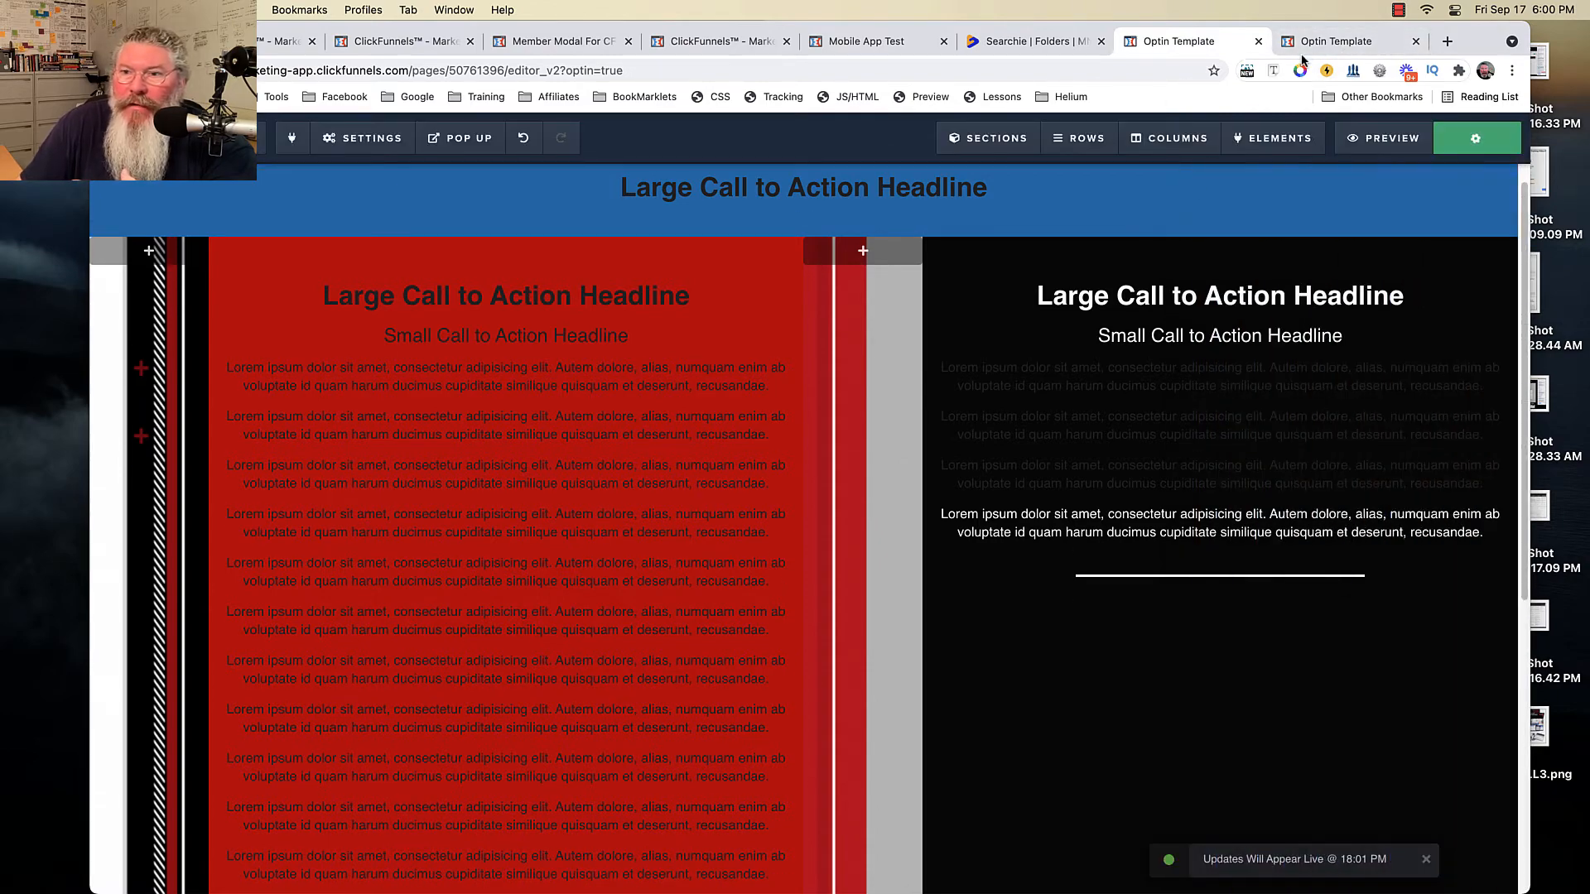
left_click(1312, 43)
key("super+r")
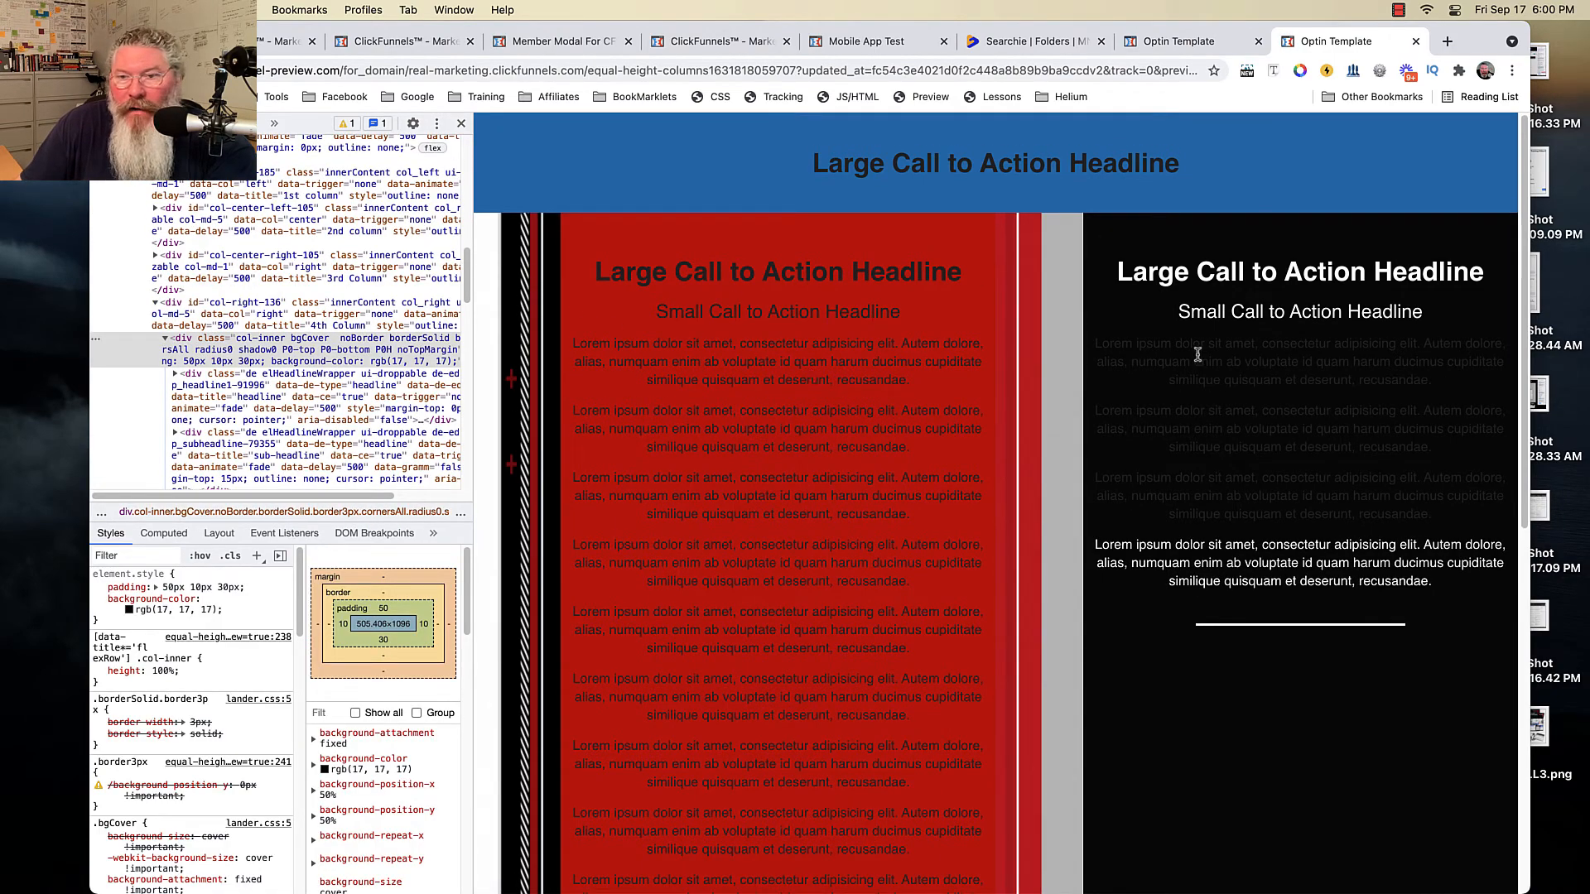
scroll(1225, 471, "down", 5)
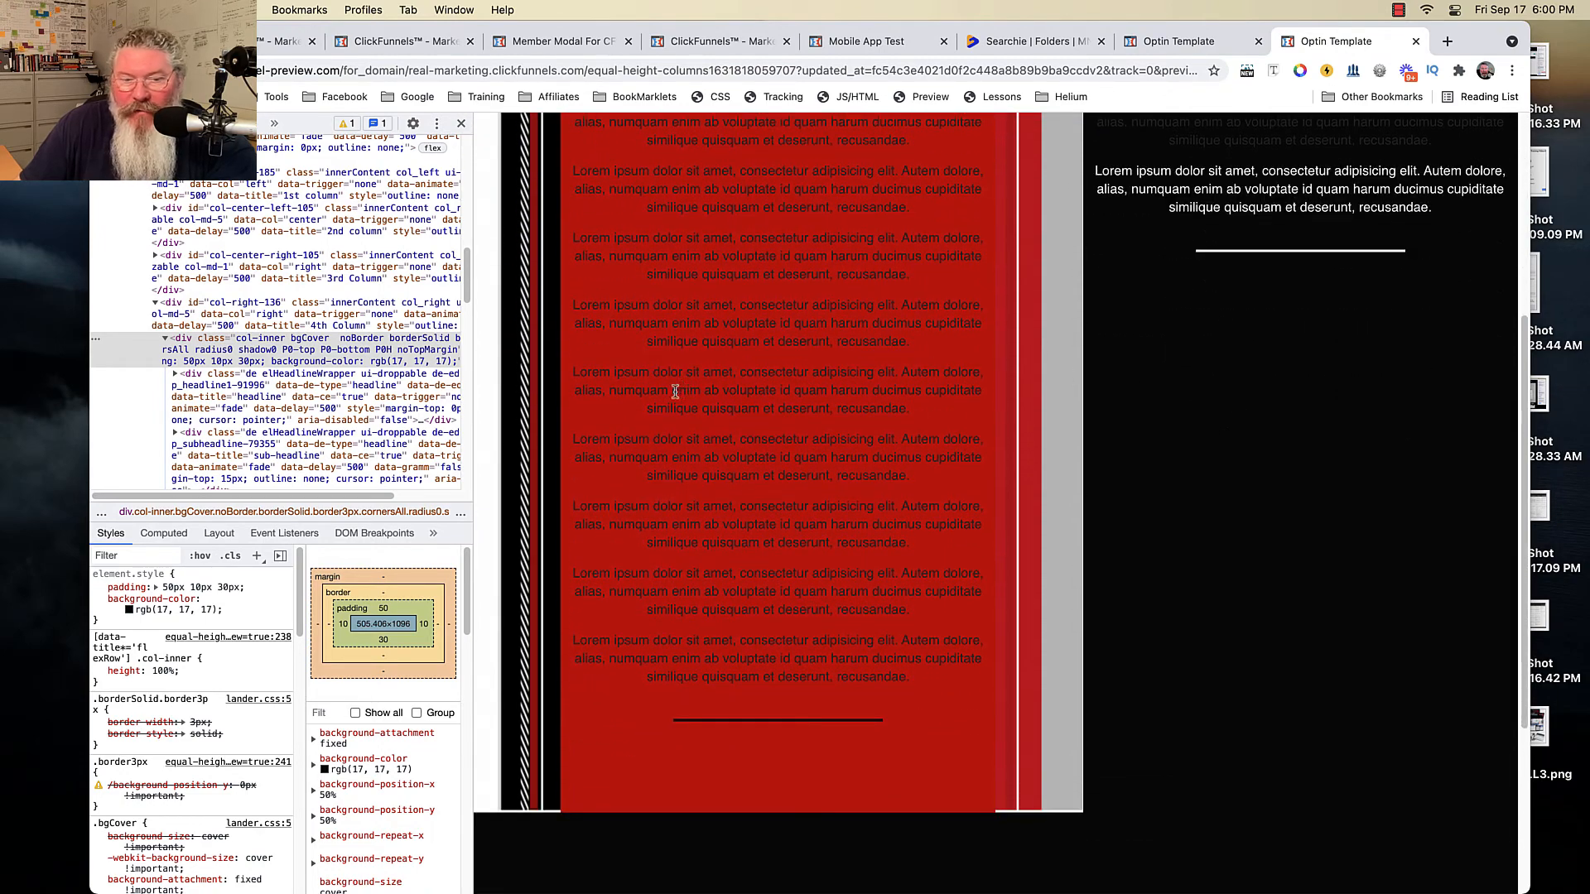
Inspect the lower edge of the 3rd column in the preview and select that column's col-inner div in the developer tools.
right_click(1030, 818)
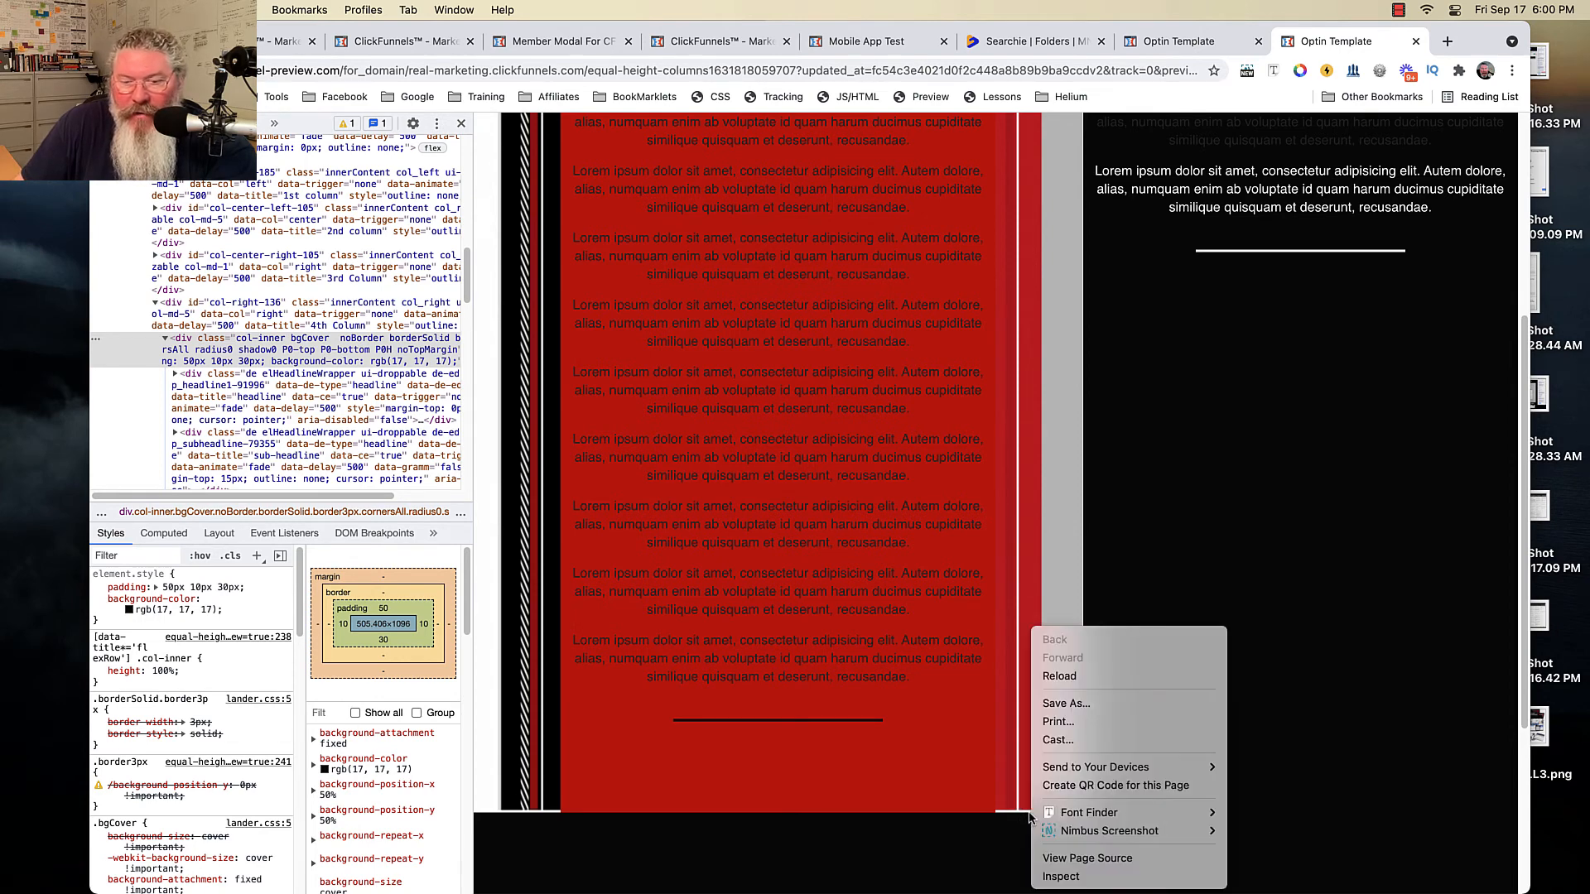
left_click(1069, 878)
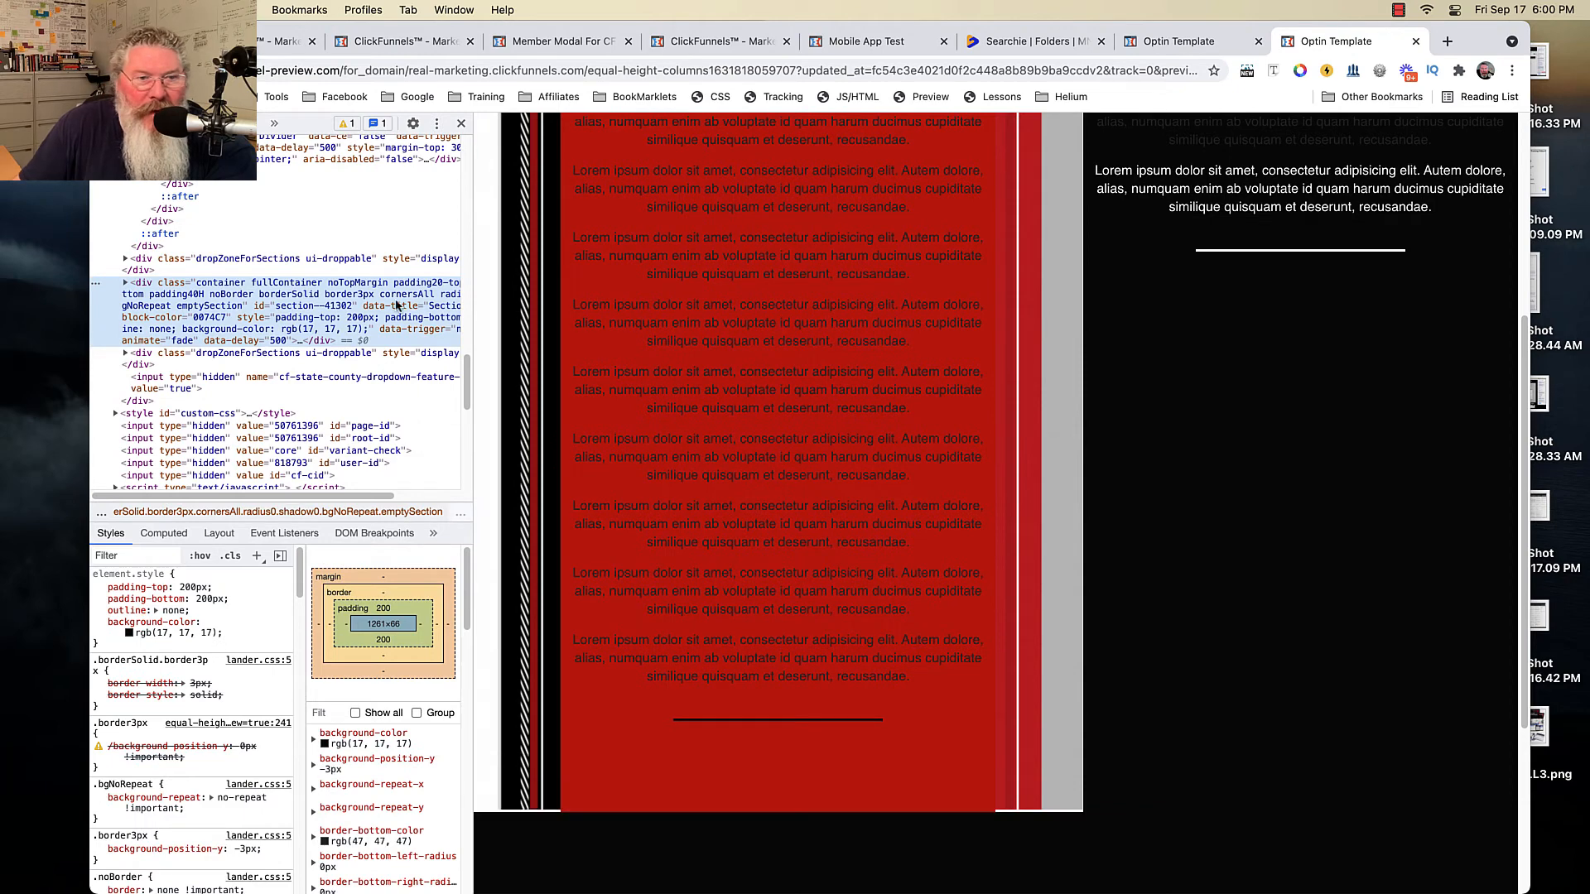
scroll(184, 320, "up", 5)
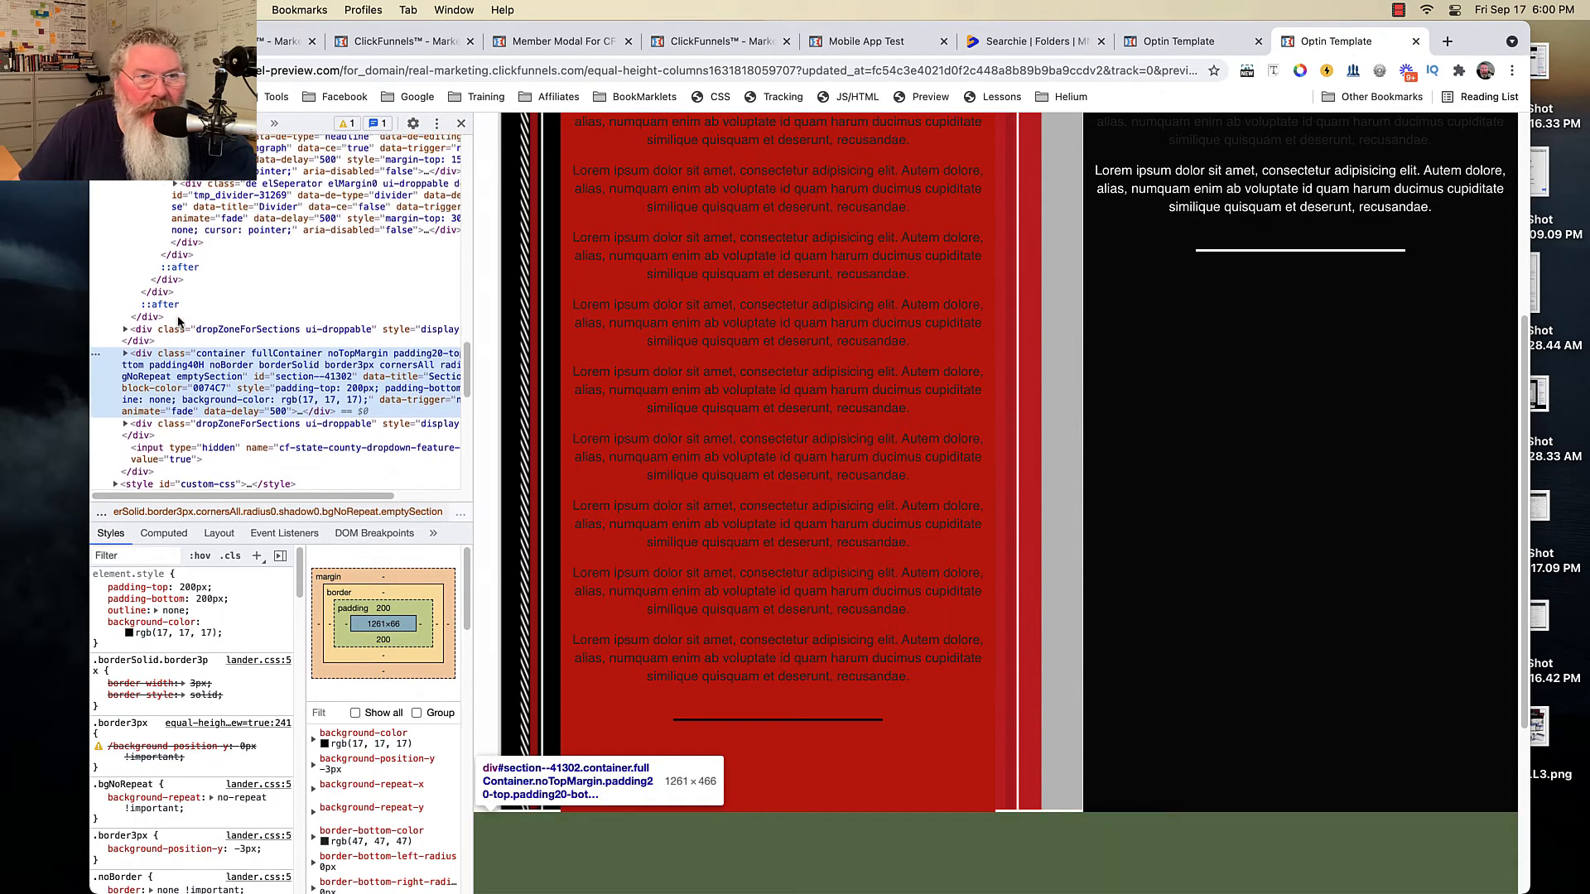
scroll(180, 315, "up", 4)
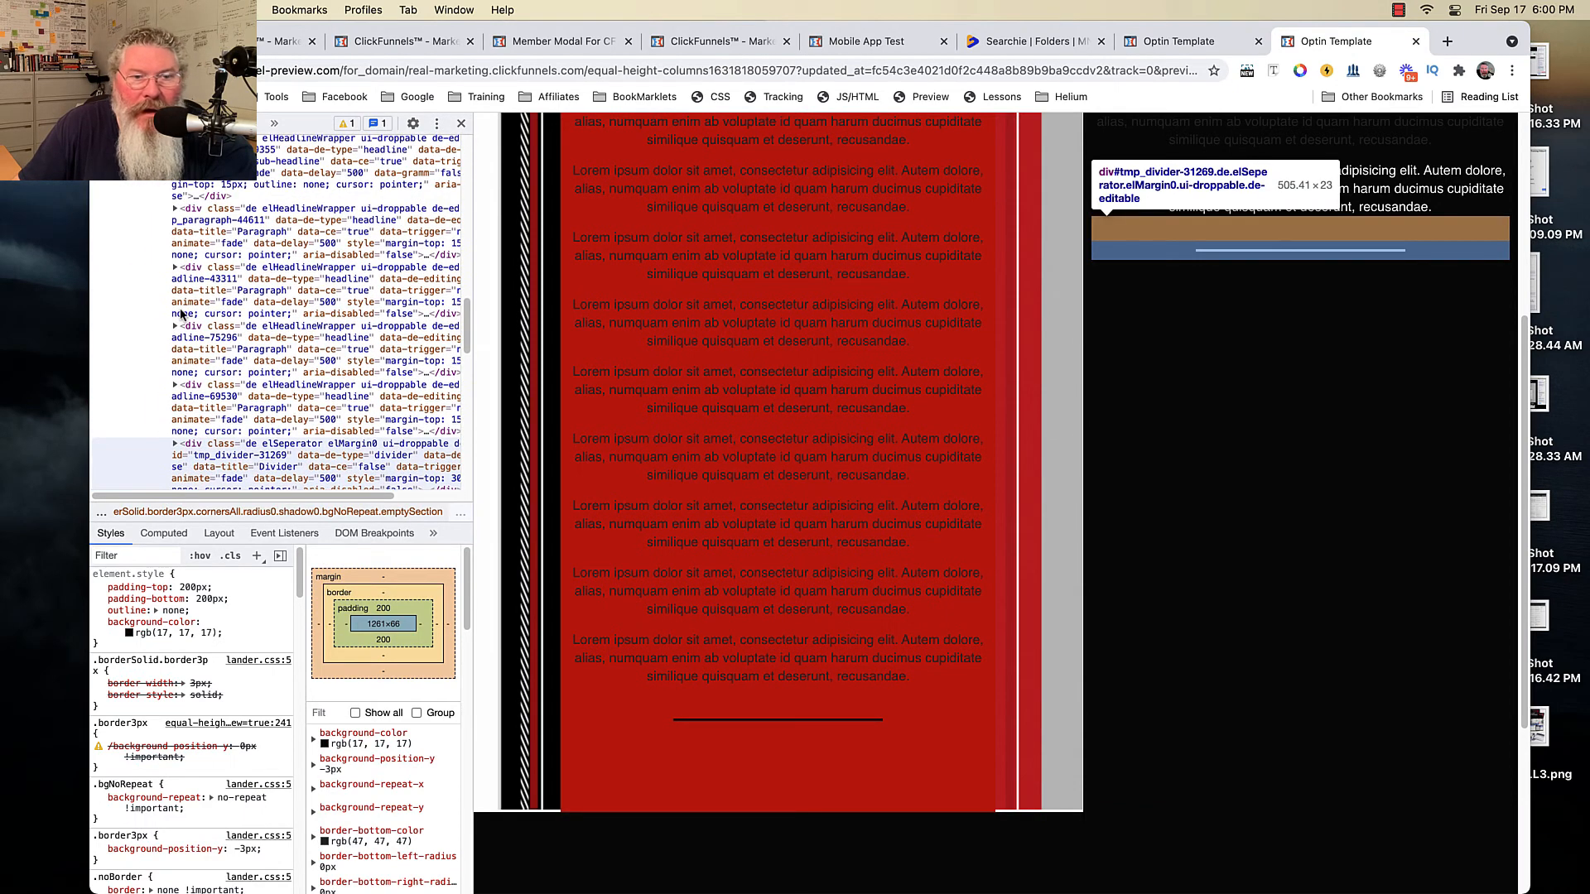
scroll(181, 315, "up", 6)
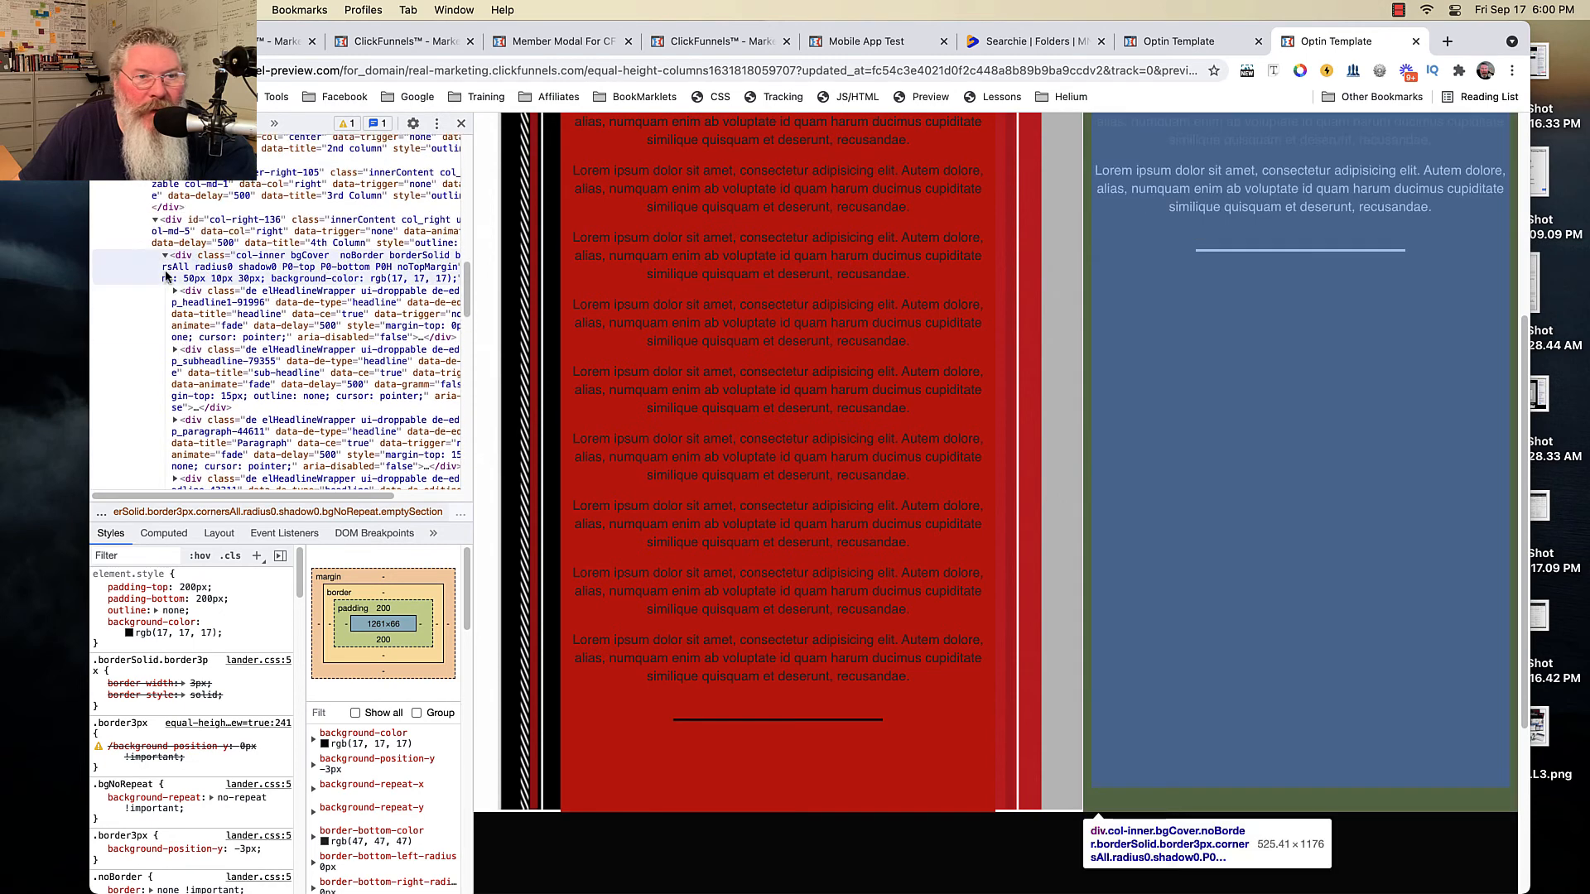
scroll(170, 248, "up", 3)
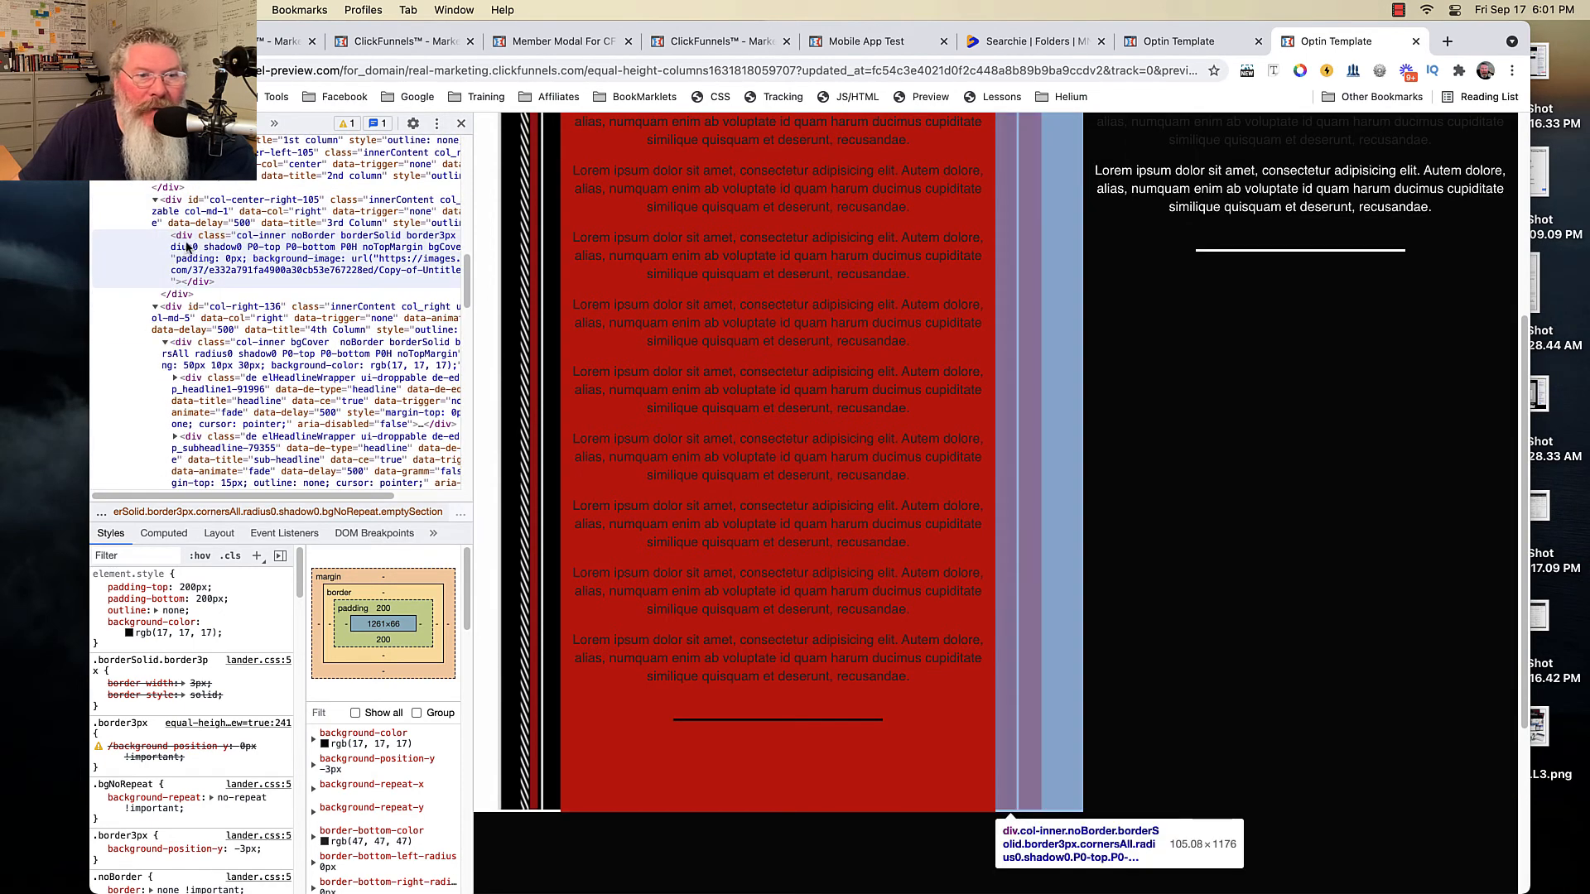
left_click(257, 252)
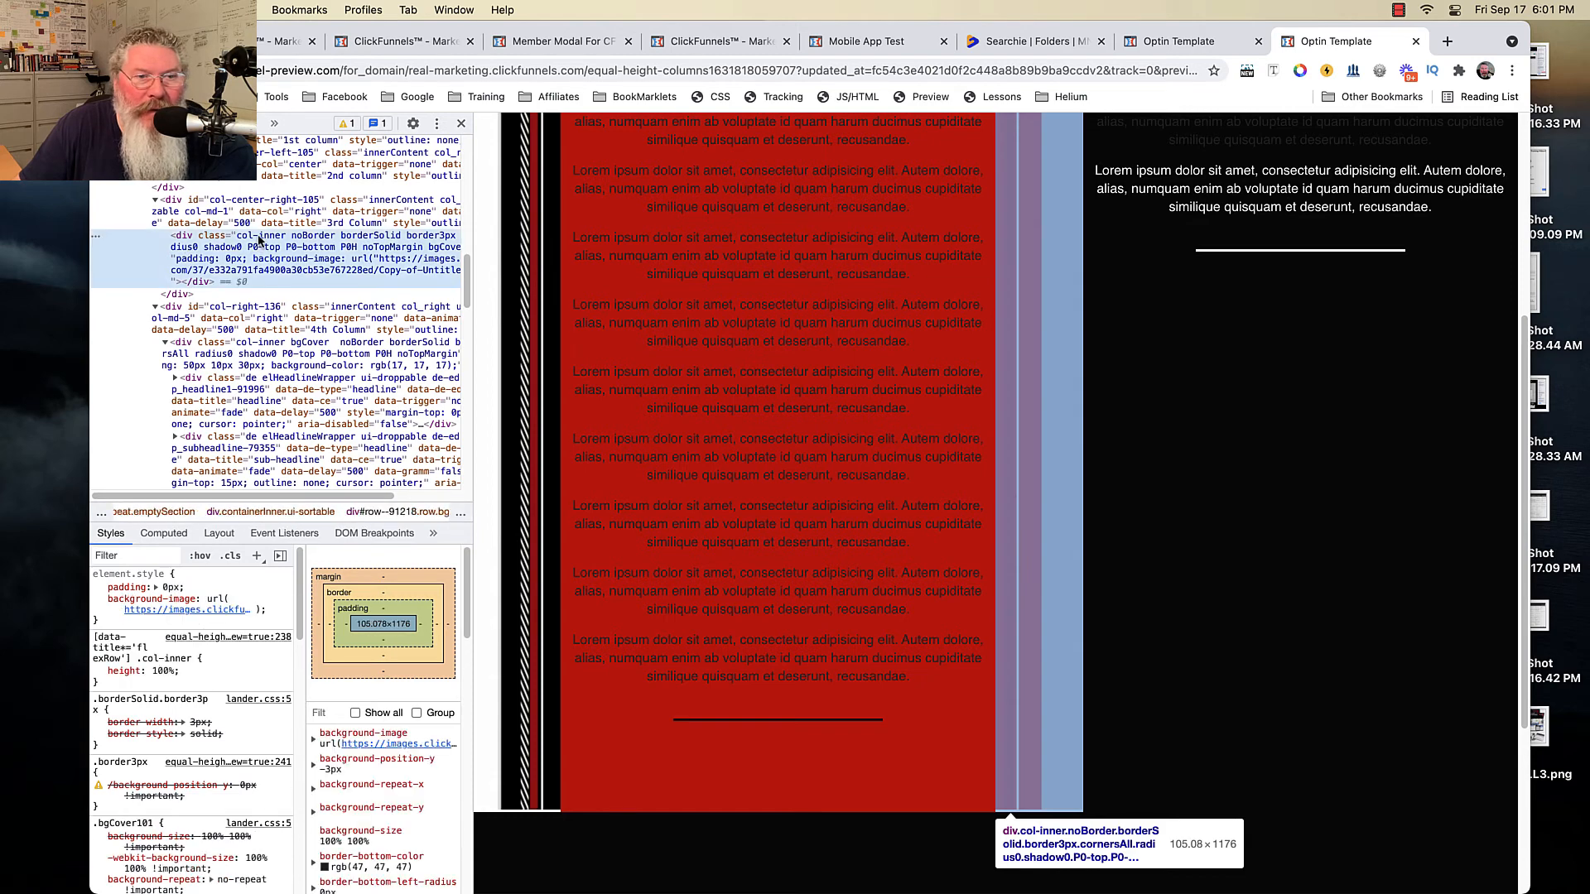
Disable background-position-y: -3px in the lander.css .border3px rule for the 3rd column's col-inner div.
scroll(231, 691, "down", 5)
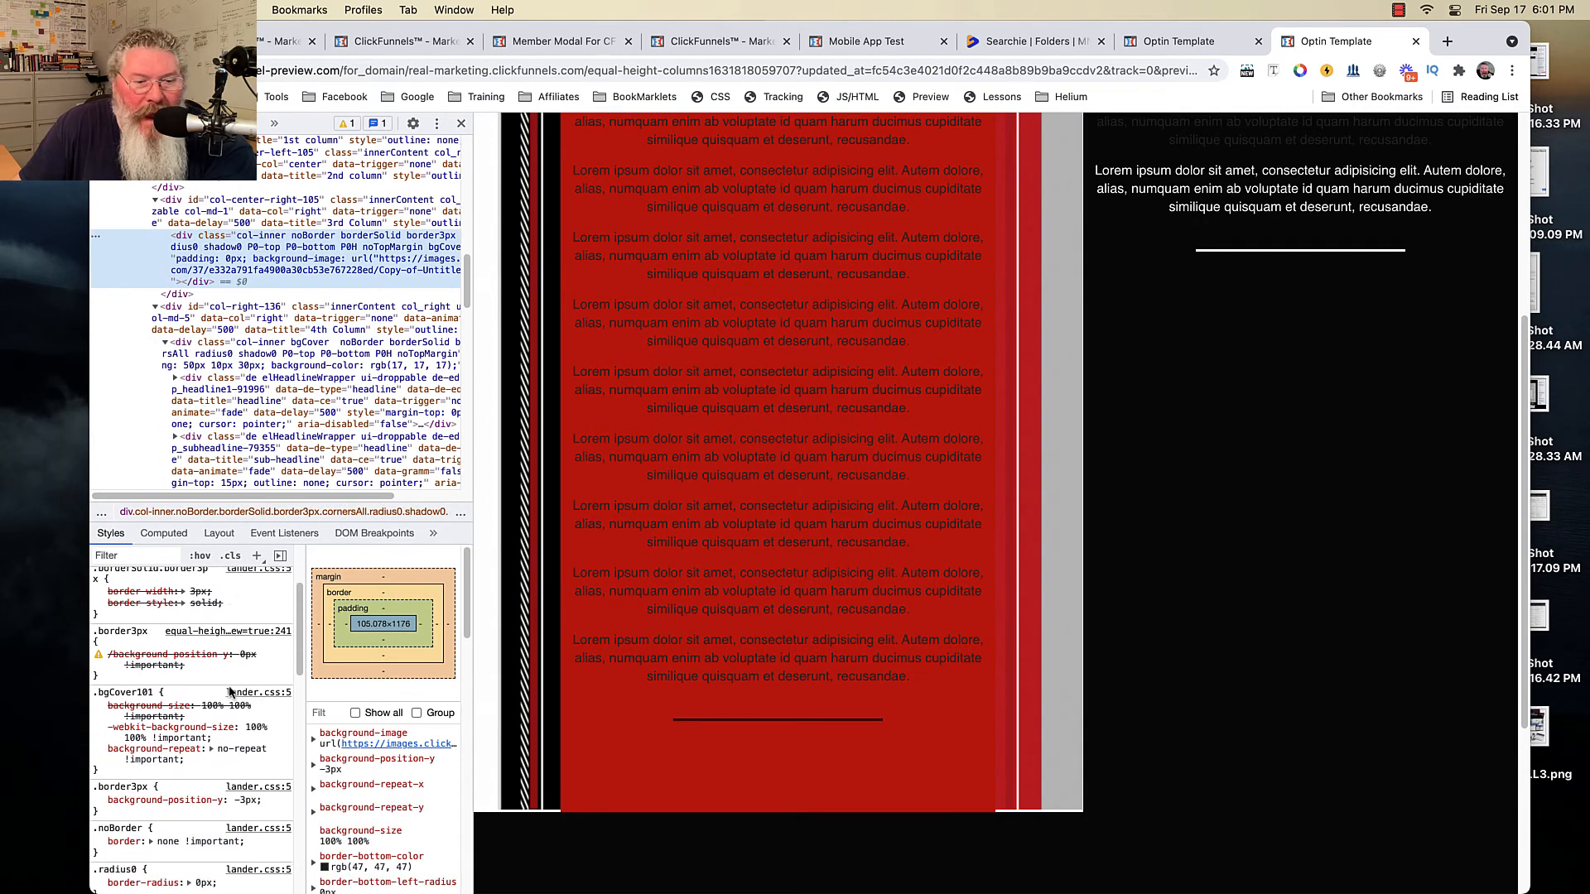
scroll(232, 692, "down", 3)
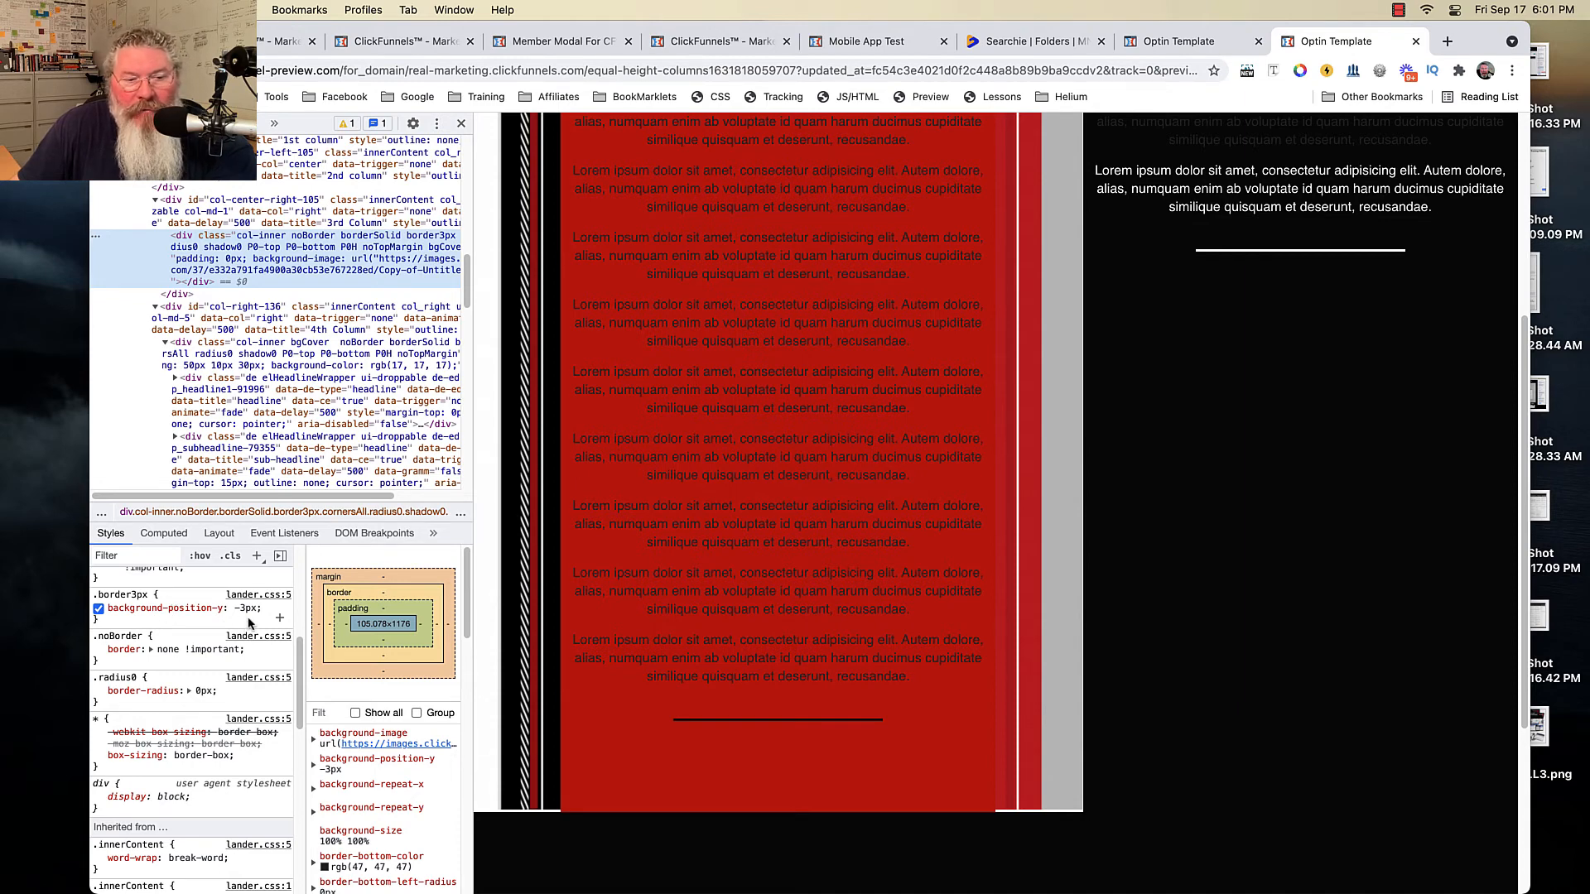
left_click(99, 609)
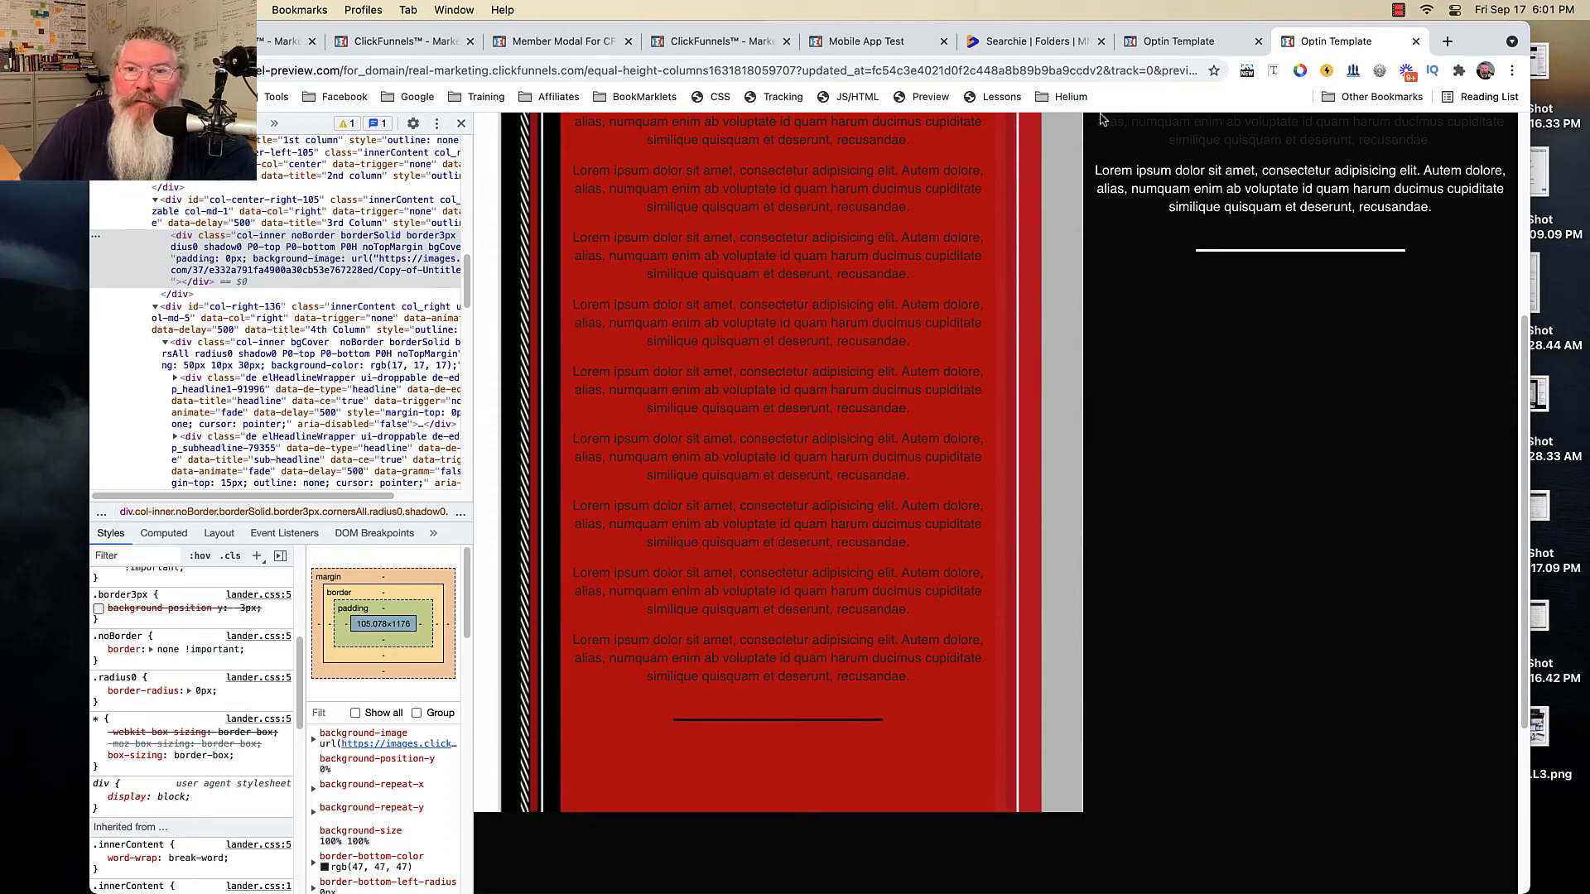
Reopen the page's custom CSS and enable background-position-y: 0px !important in the .border3px rule by removing its leading slash.
left_click(1182, 41)
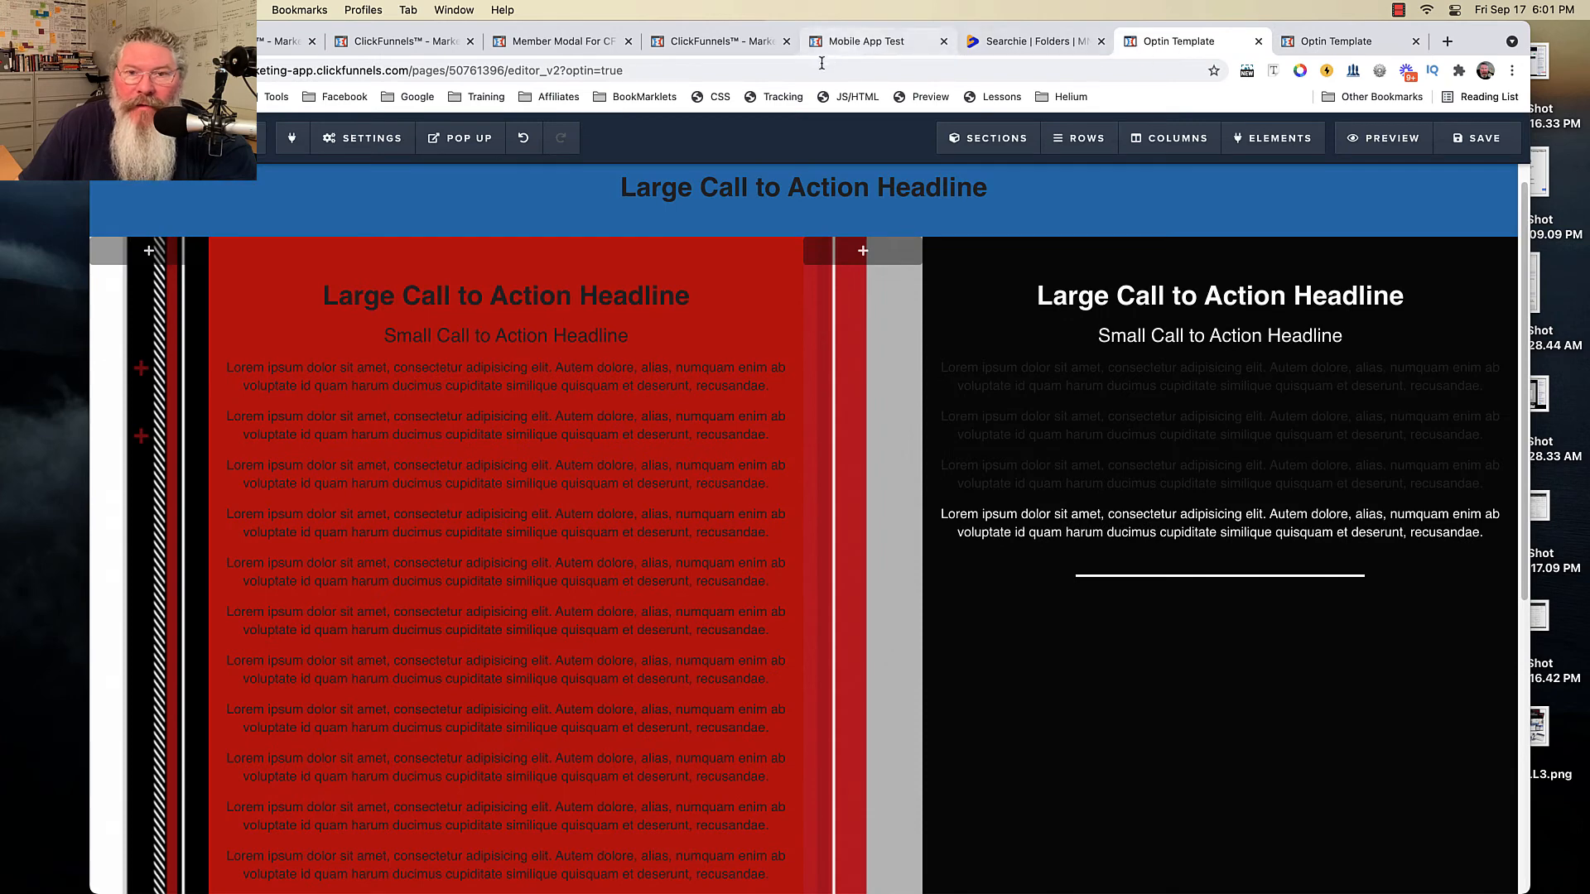
left_click(713, 97)
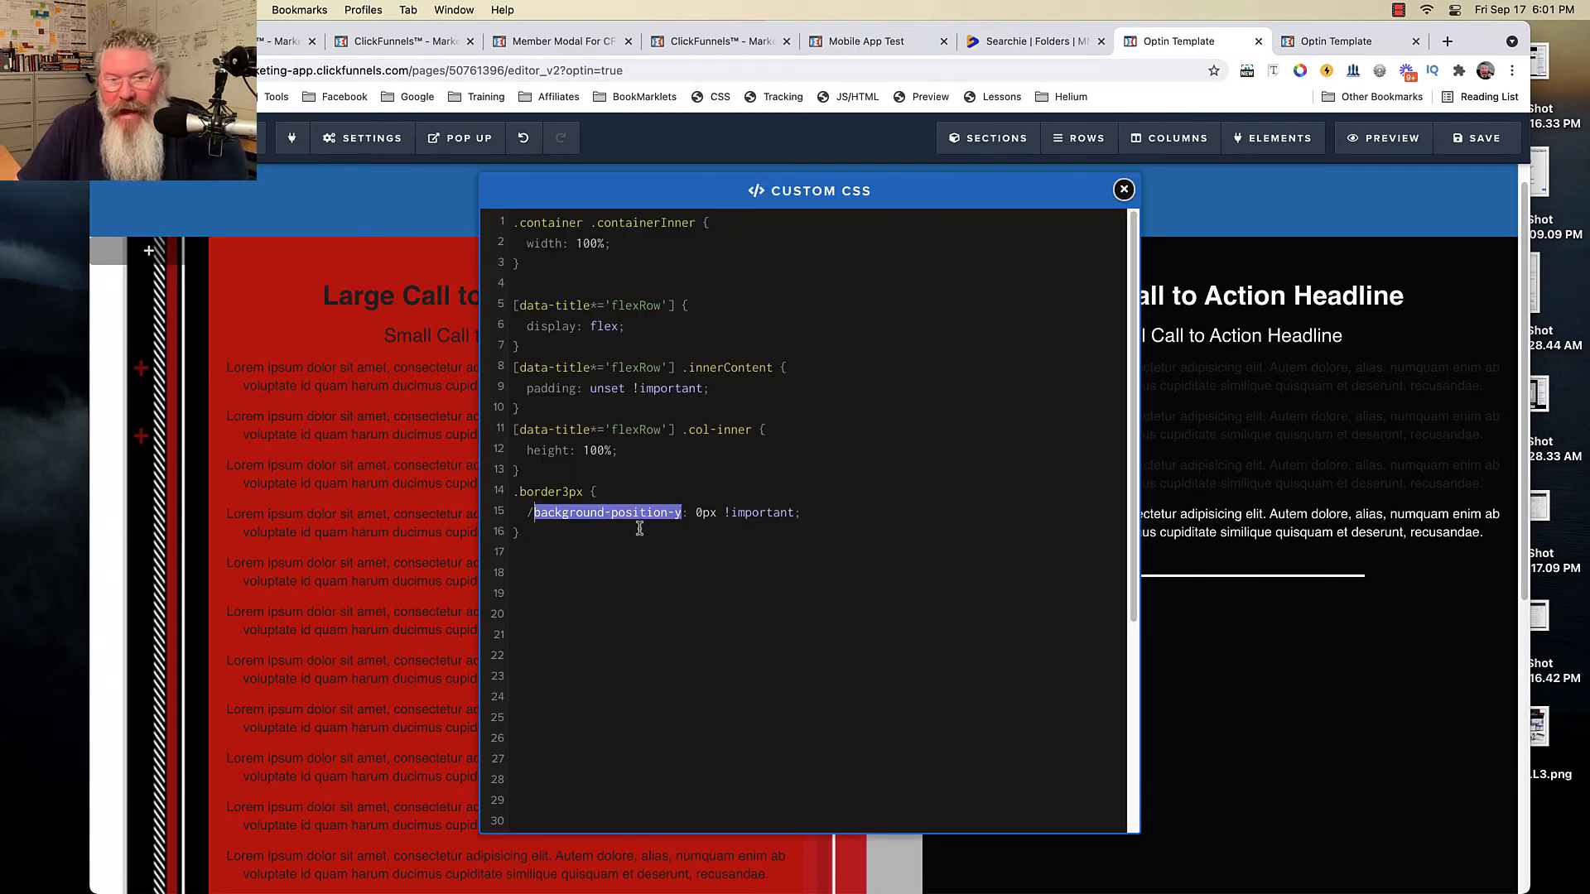
key("super+z")
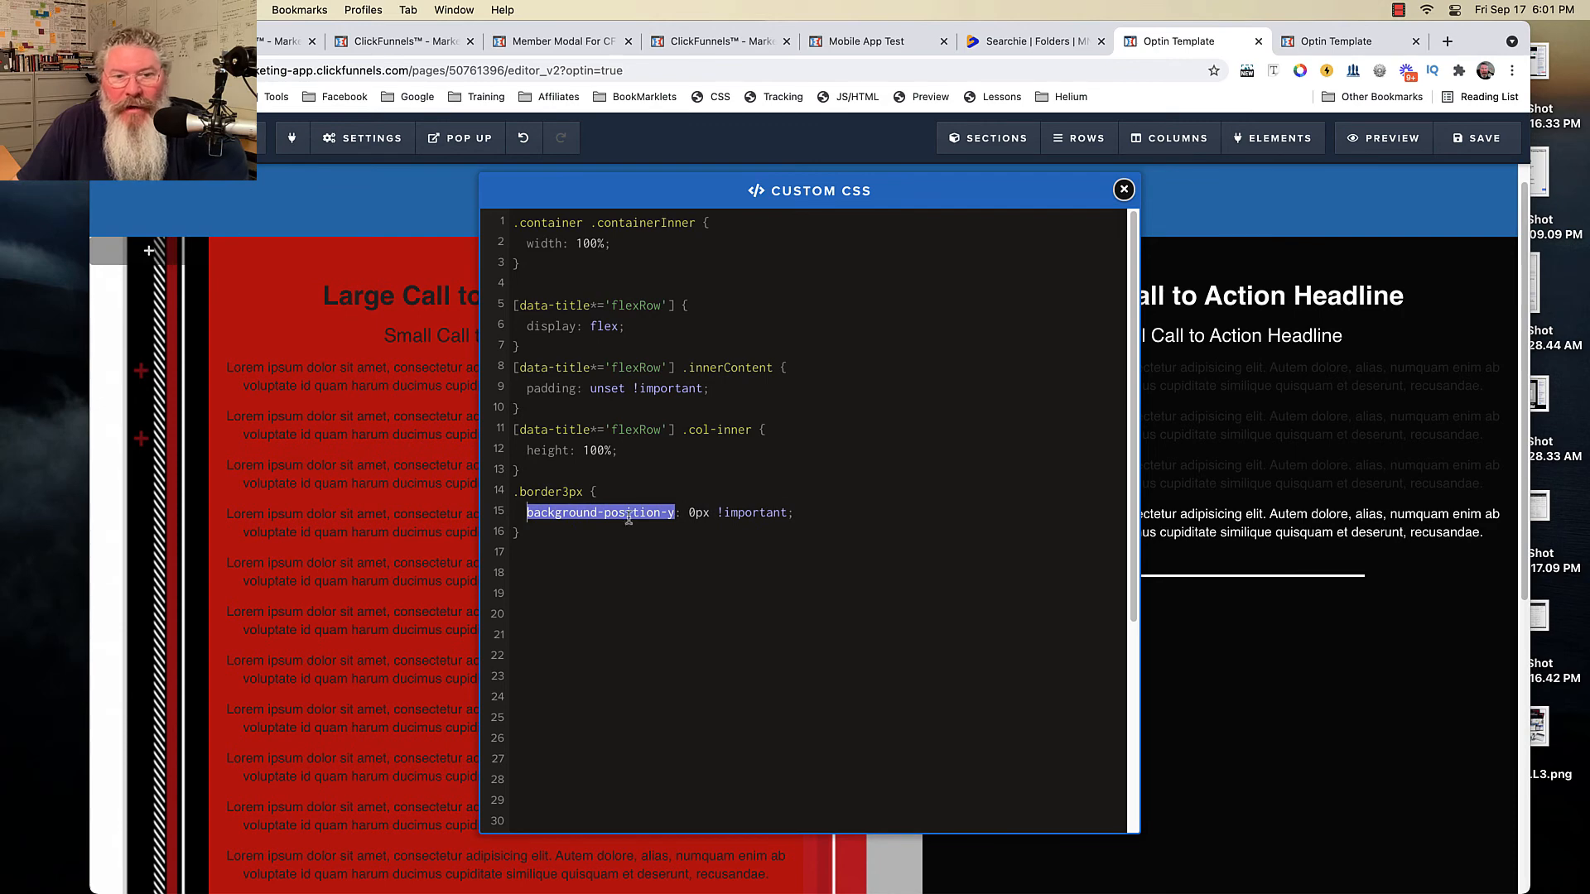
Check the .border3px rule in the preview and prefix its custom CSS selector with [data-title*='flexRow'] copied from the .col-inner rule.
left_click(1300, 46)
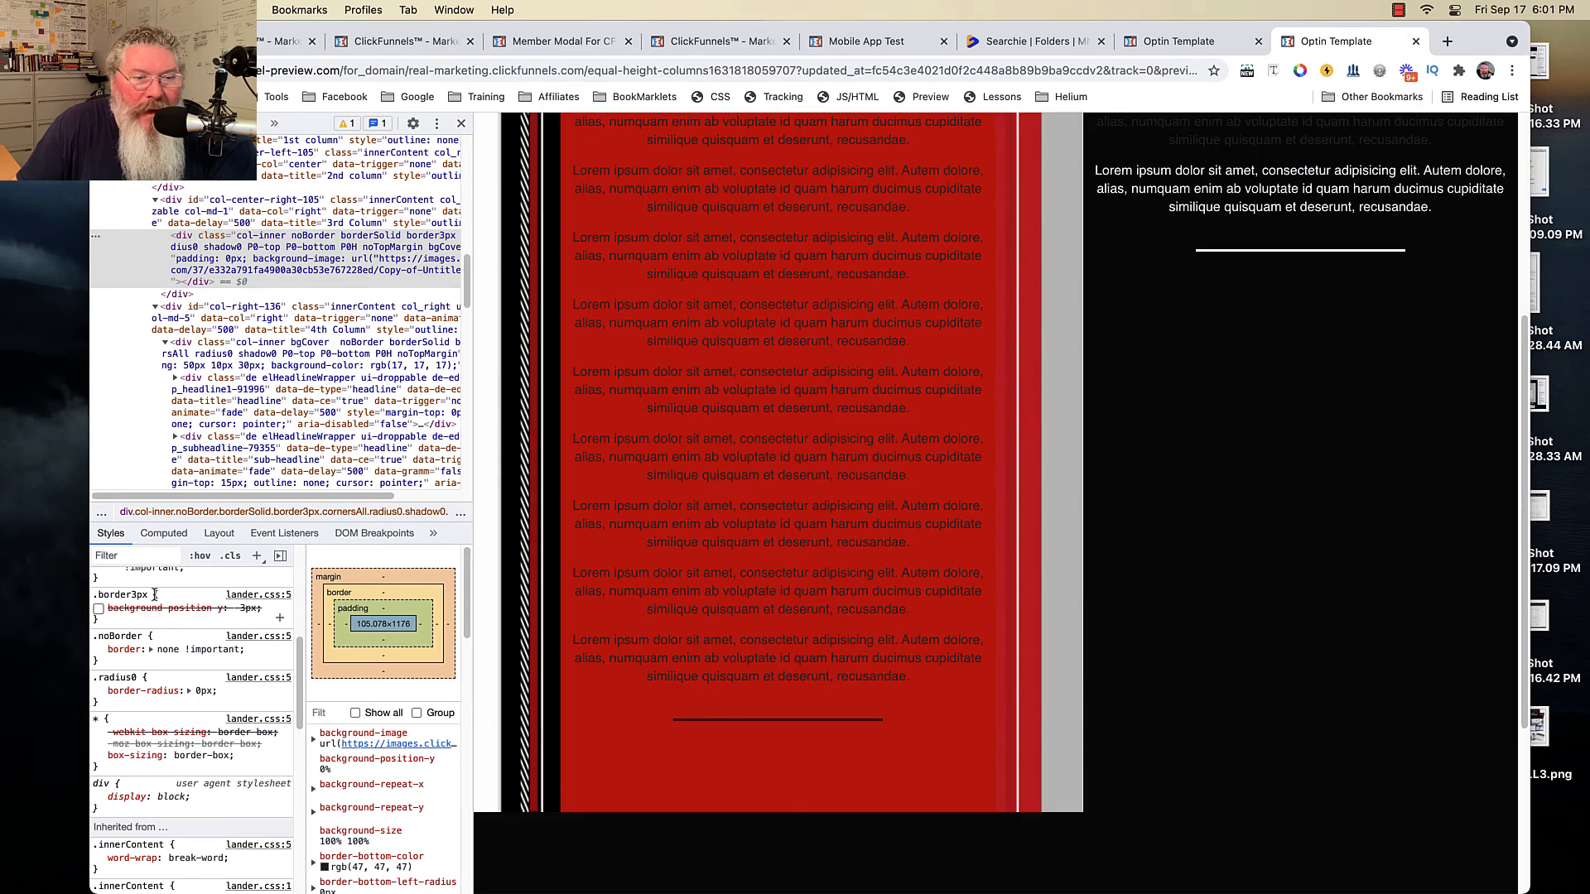
left_click(1184, 46)
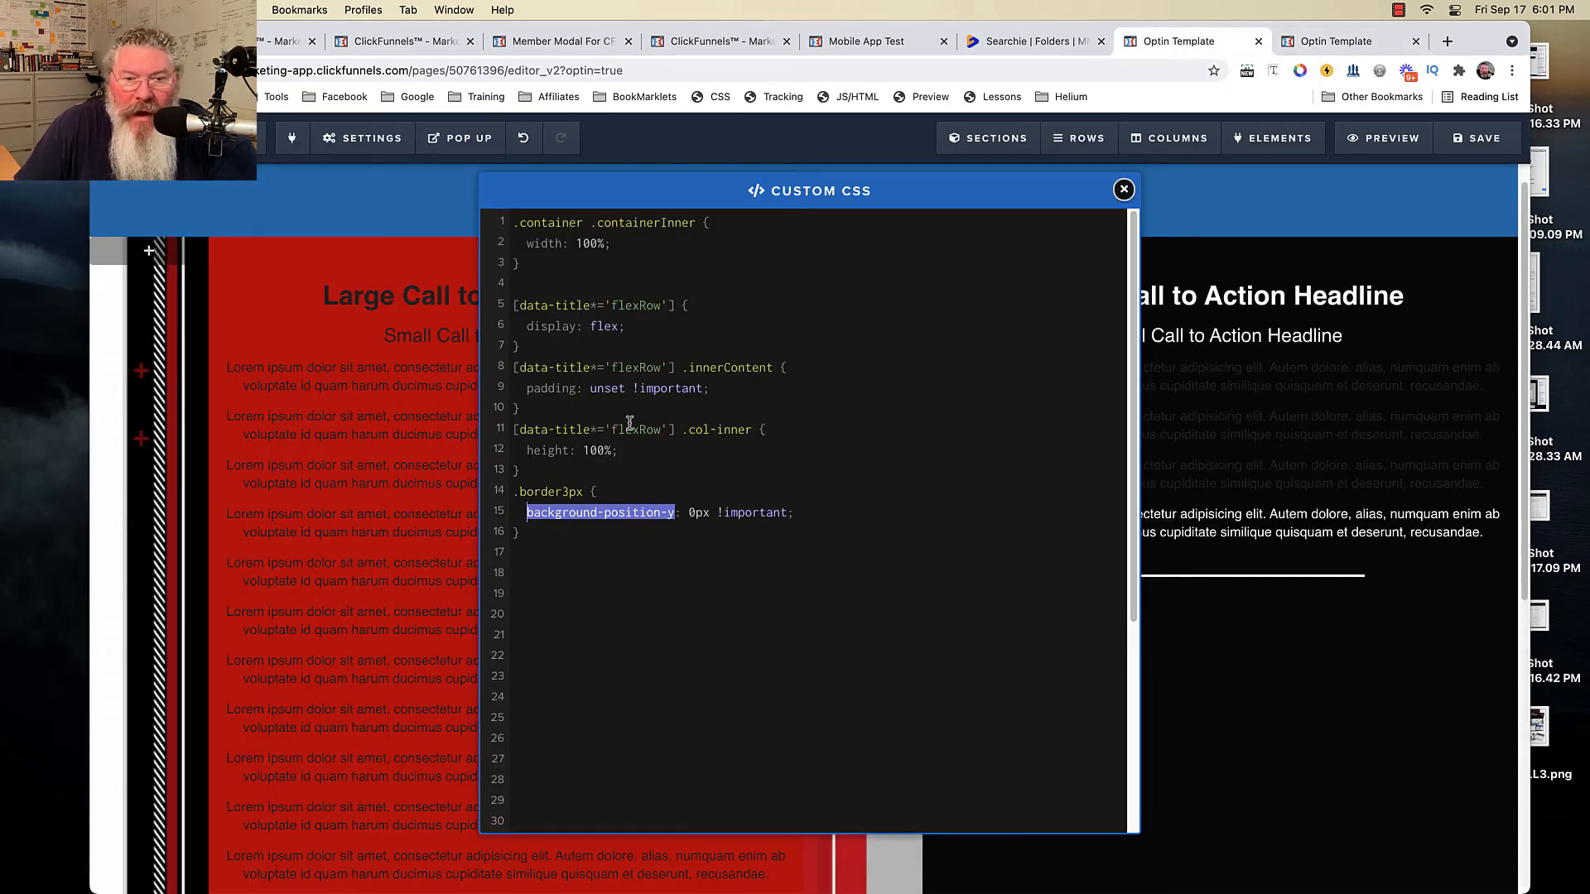
left_click_drag(511, 434, 681, 429)
key("super+c")
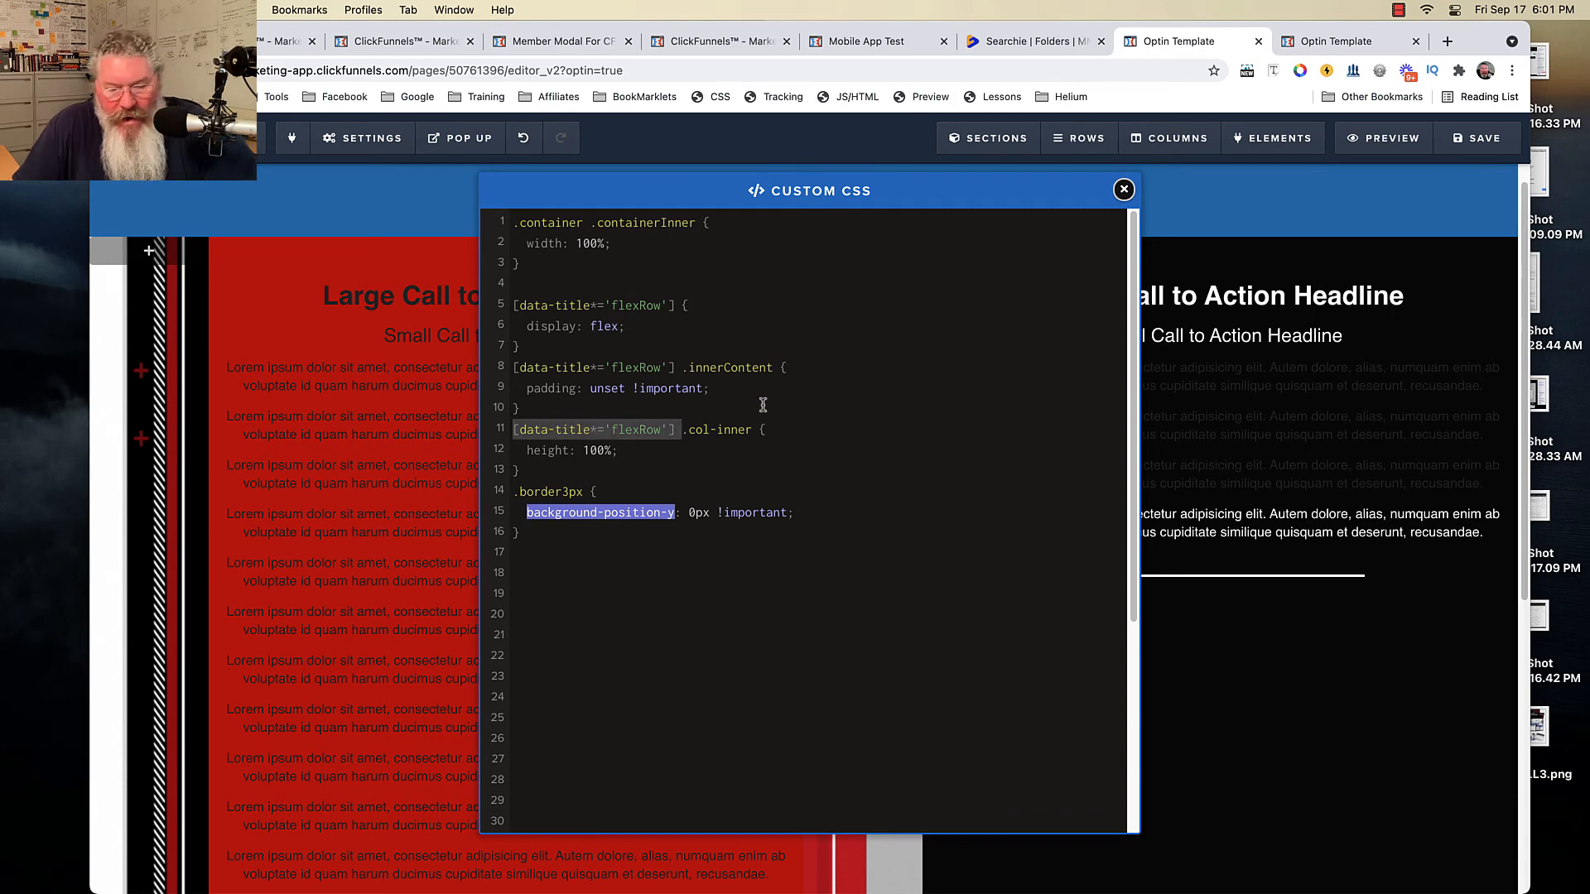
left_click(512, 494)
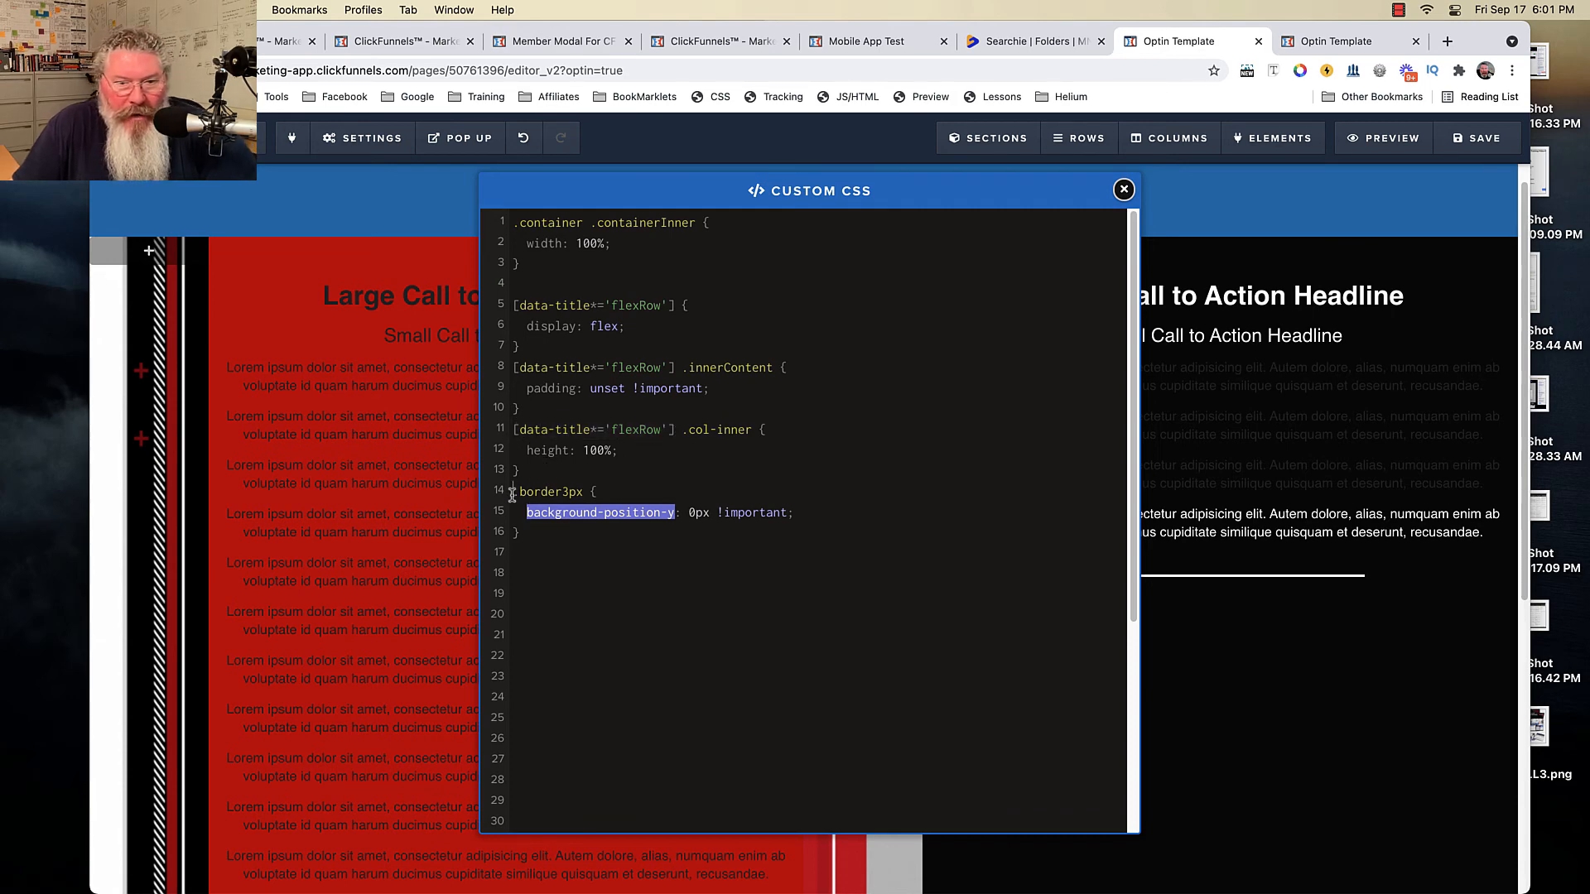
key("super+v")
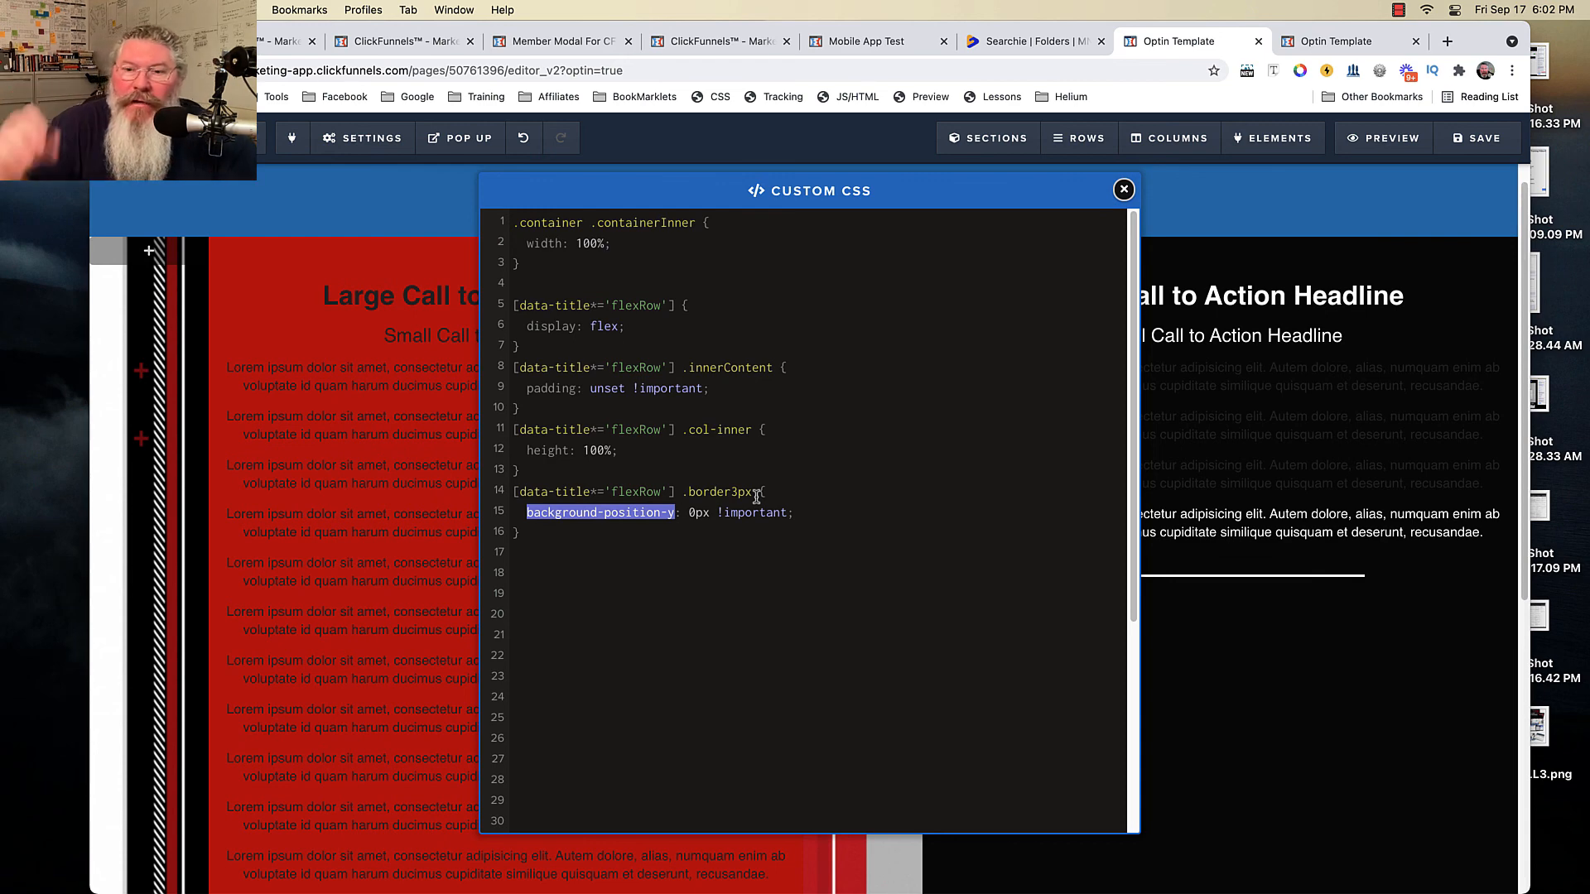
Save the page with its updated custom CSS and reload the Optin Template preview.
left_click(1471, 142)
left_click(1335, 40)
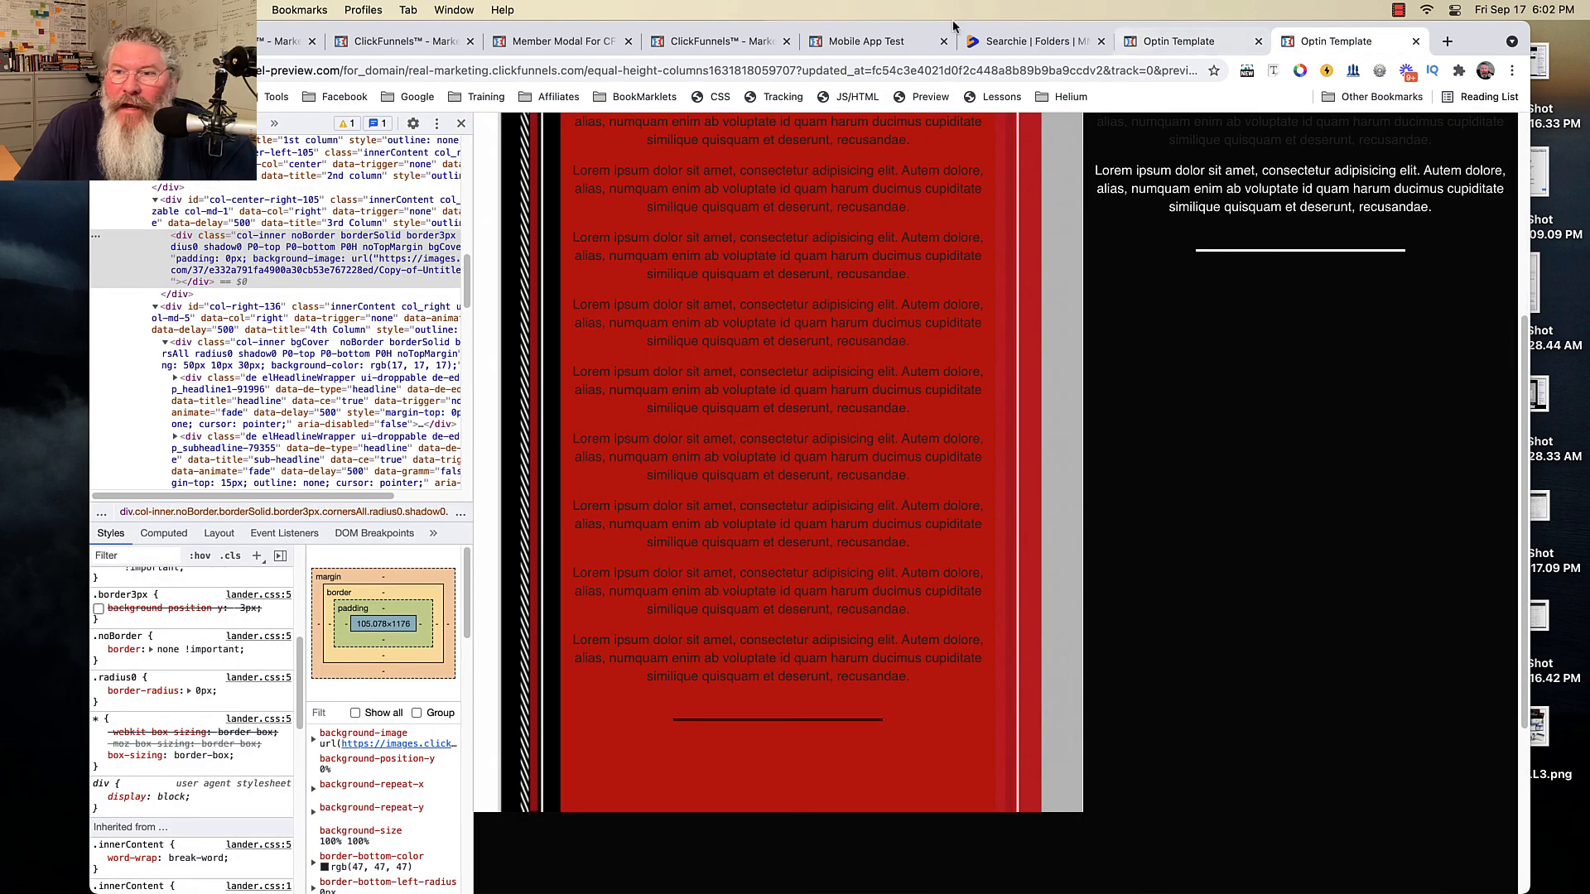
key("super+r")
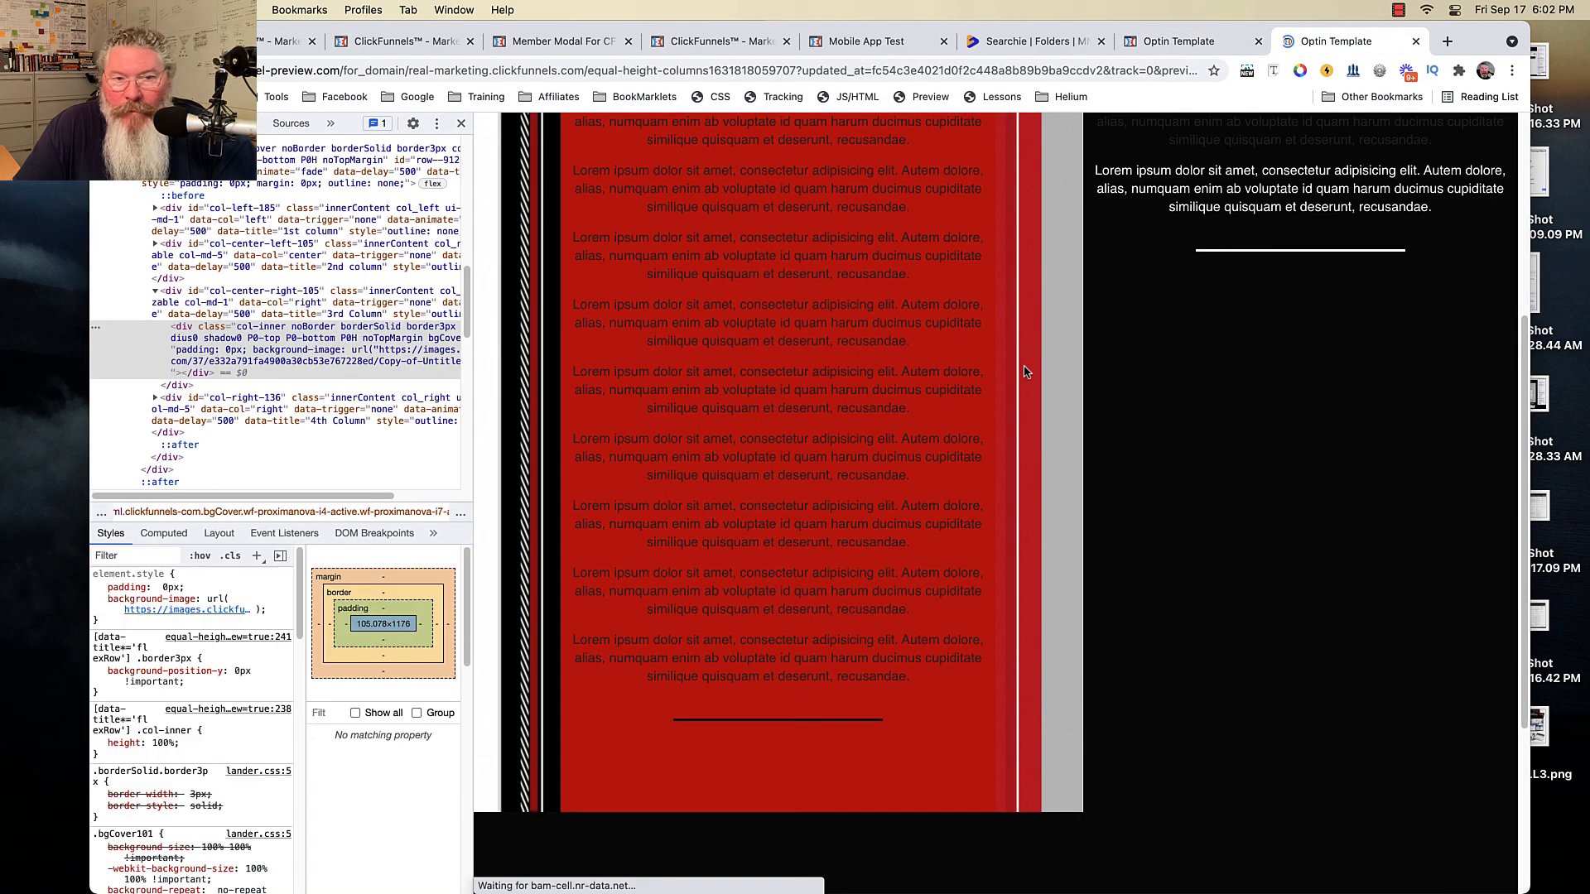
Close the developer tools and check the upper and lower edges of the flexRow columns in the full-width preview.
left_click(462, 123)
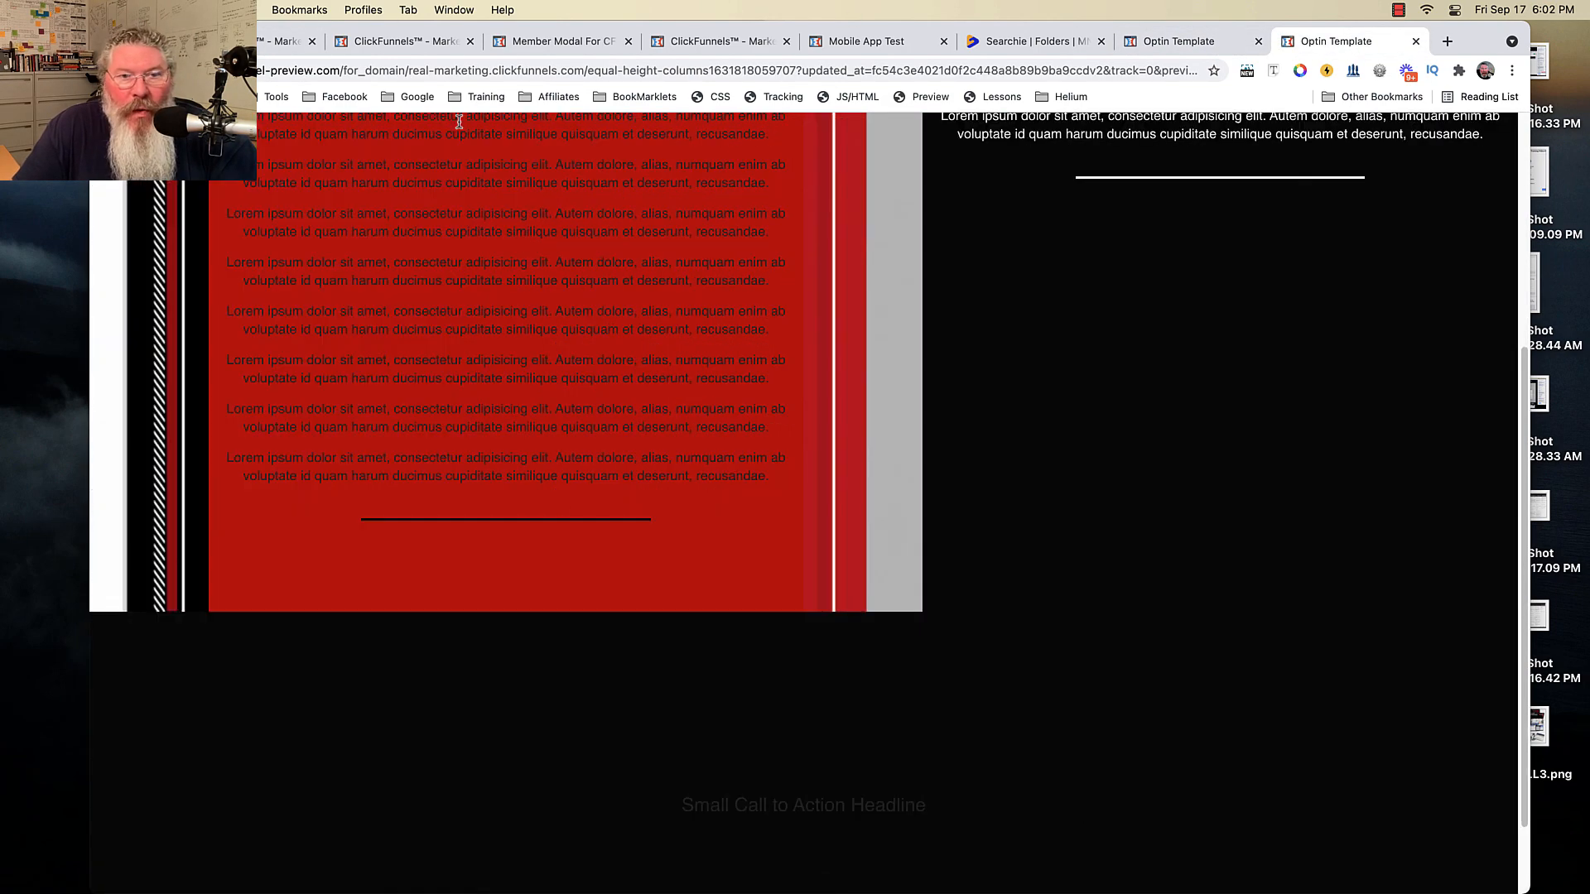
scroll(1002, 466, "down", 1)
scroll(1002, 466, "up", 6)
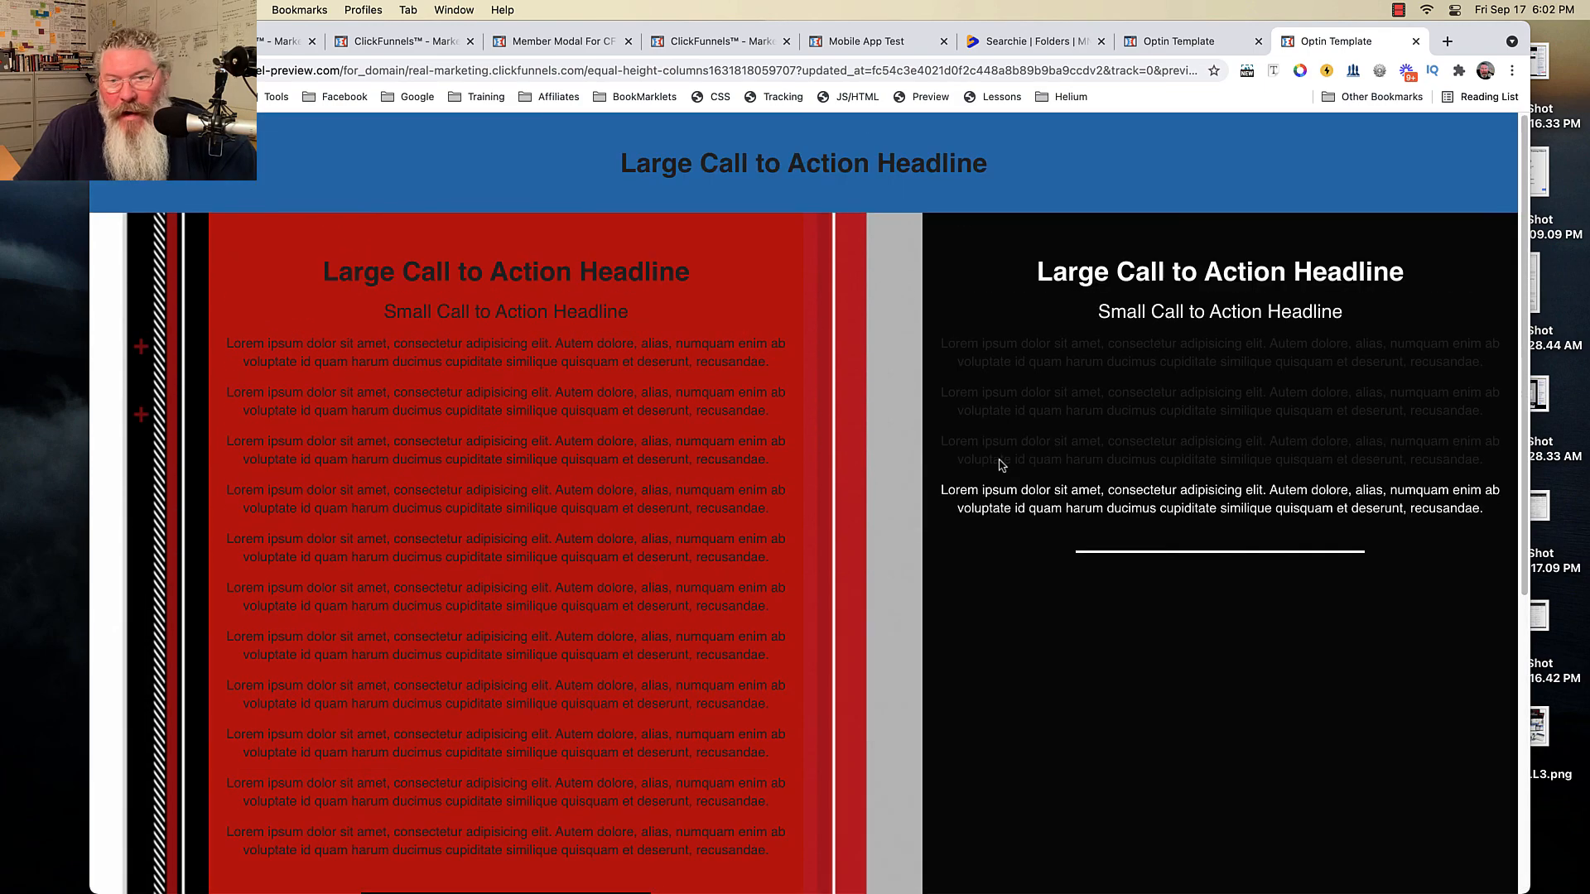
scroll(1001, 460, "down", 5)
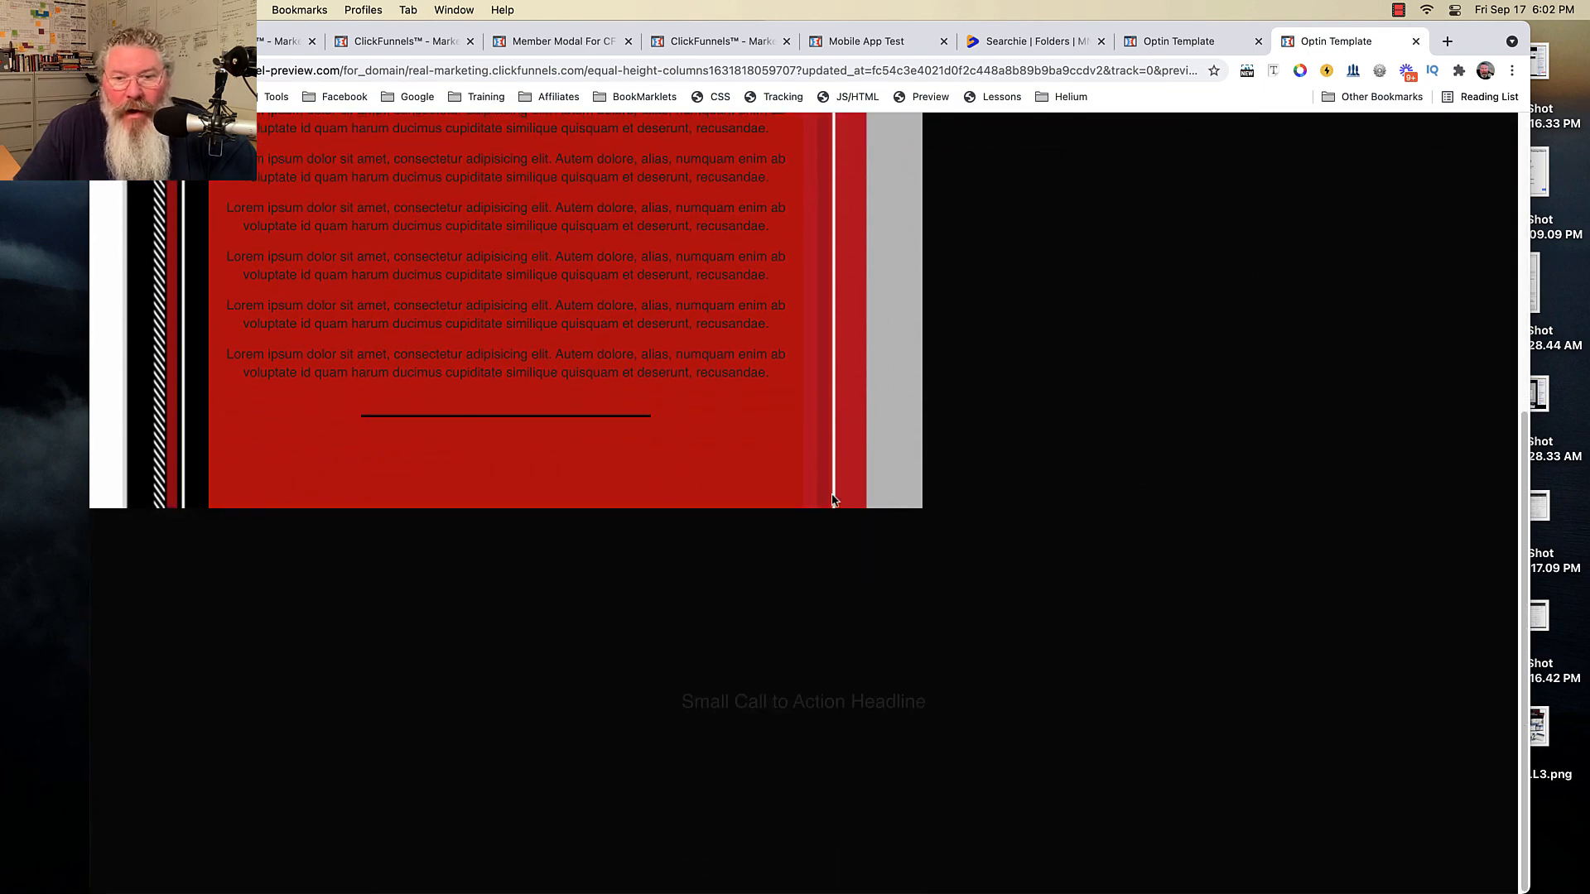
scroll(1160, 499, "up", 6)
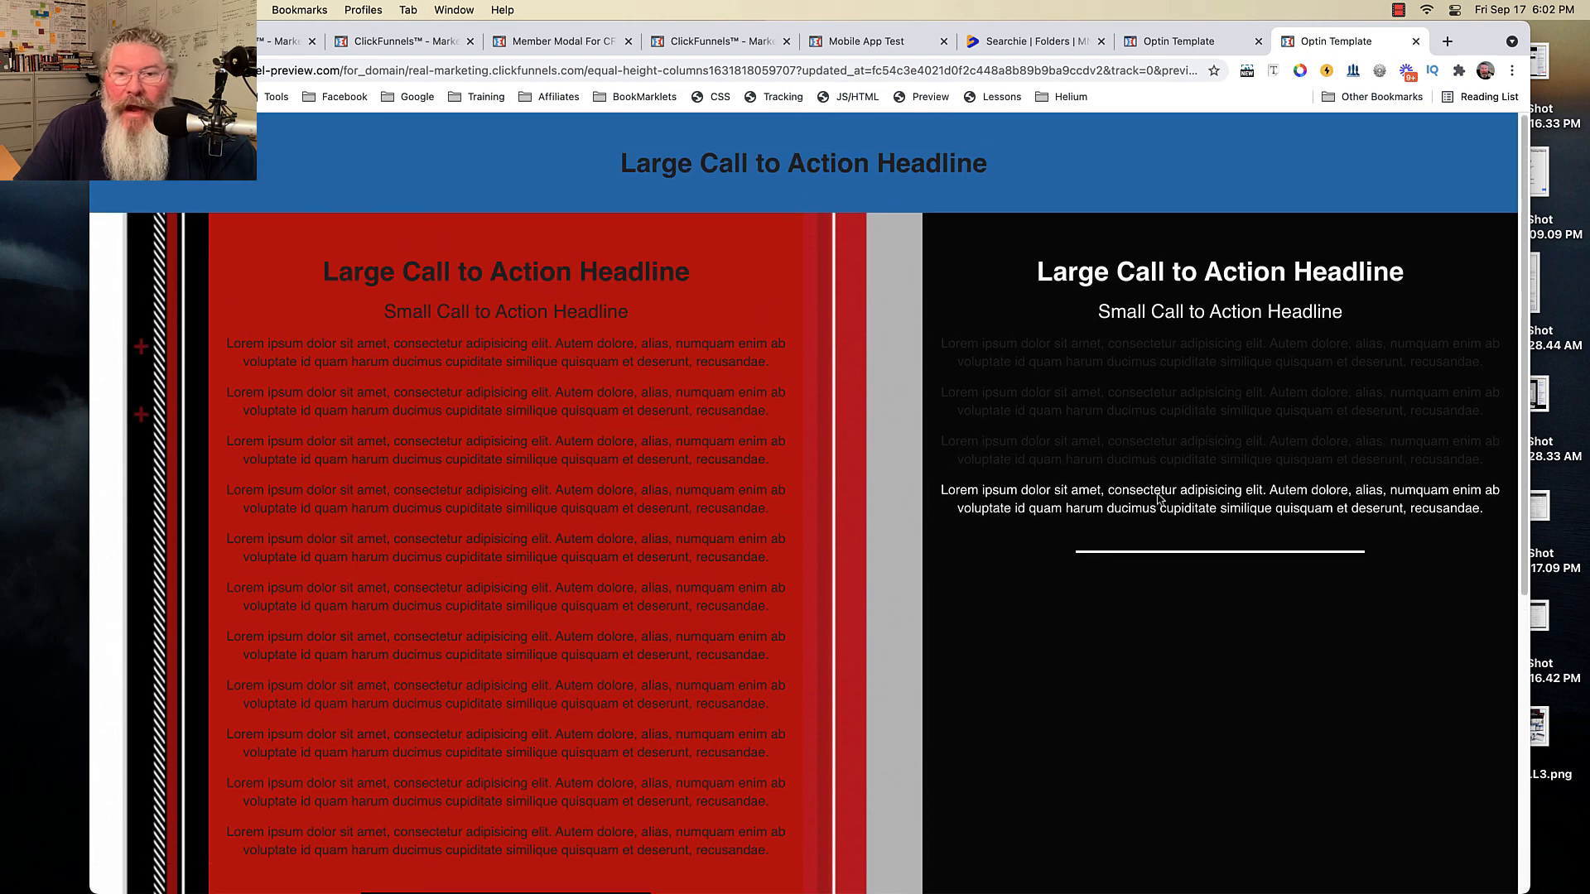